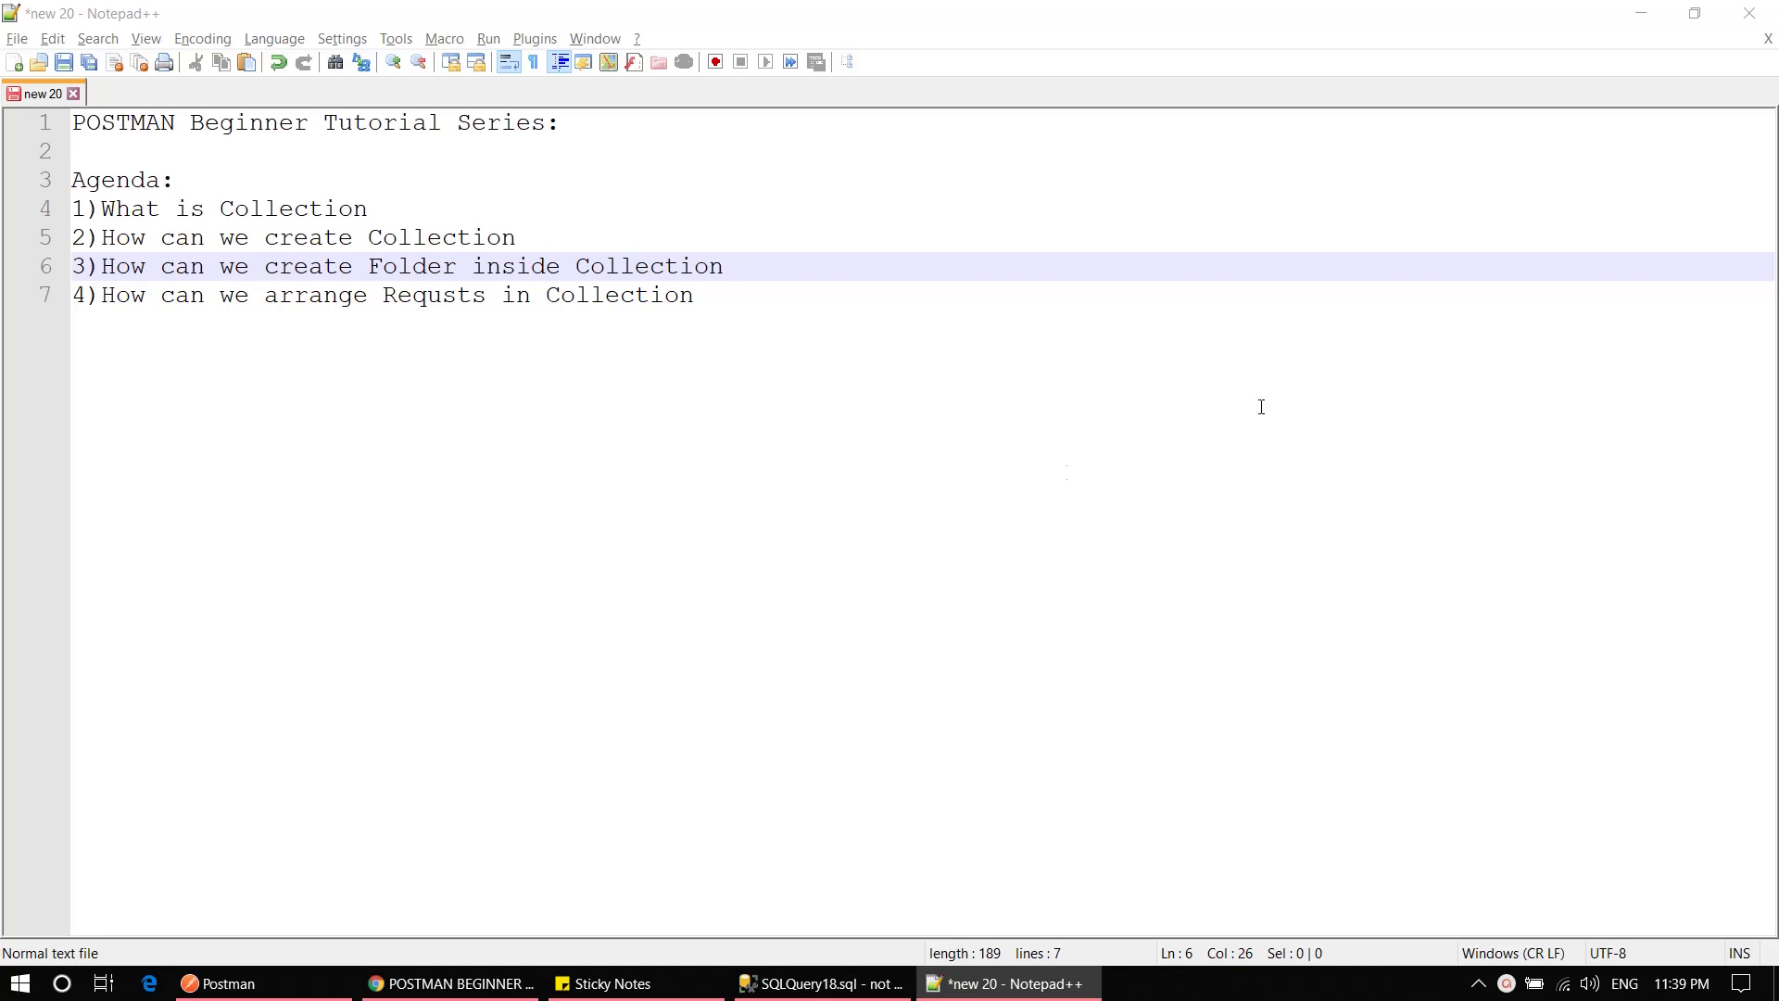
# Step: Highlight the agenda line about creating a collection, switch to Postman and start a new collection named Collection1
pyautogui.tripleClick(468, 237)
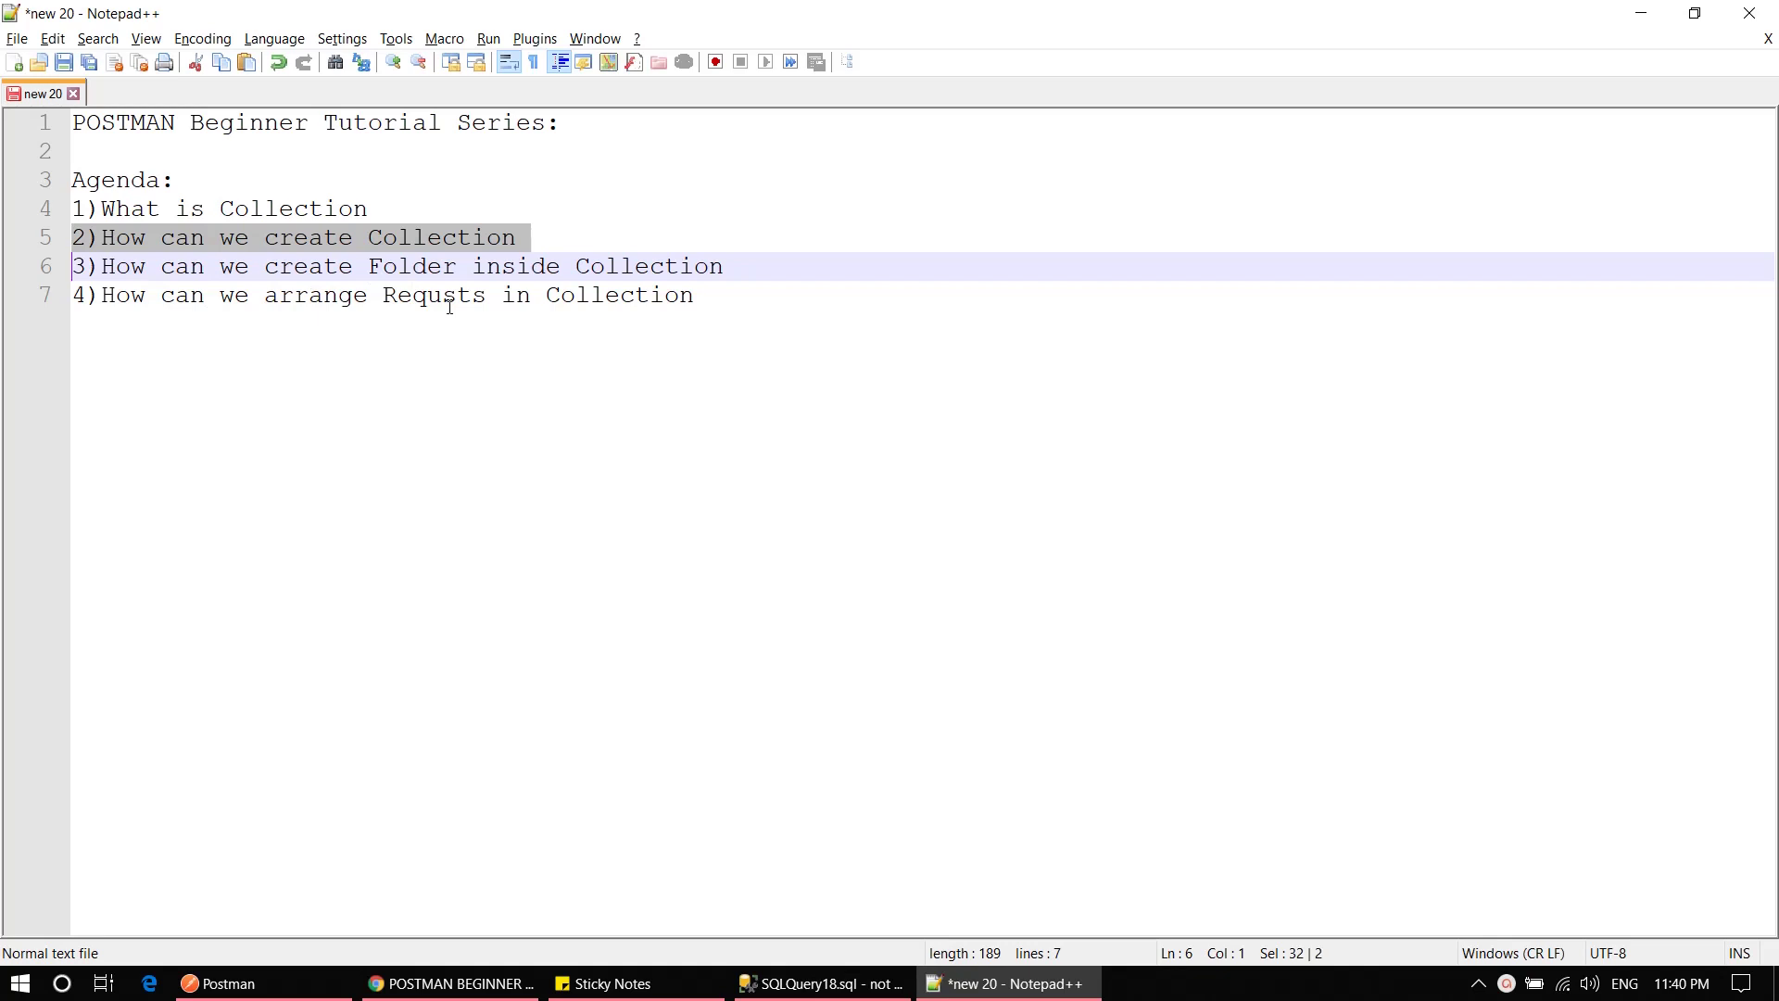
pyautogui.hotkey('alt', 'Tab')
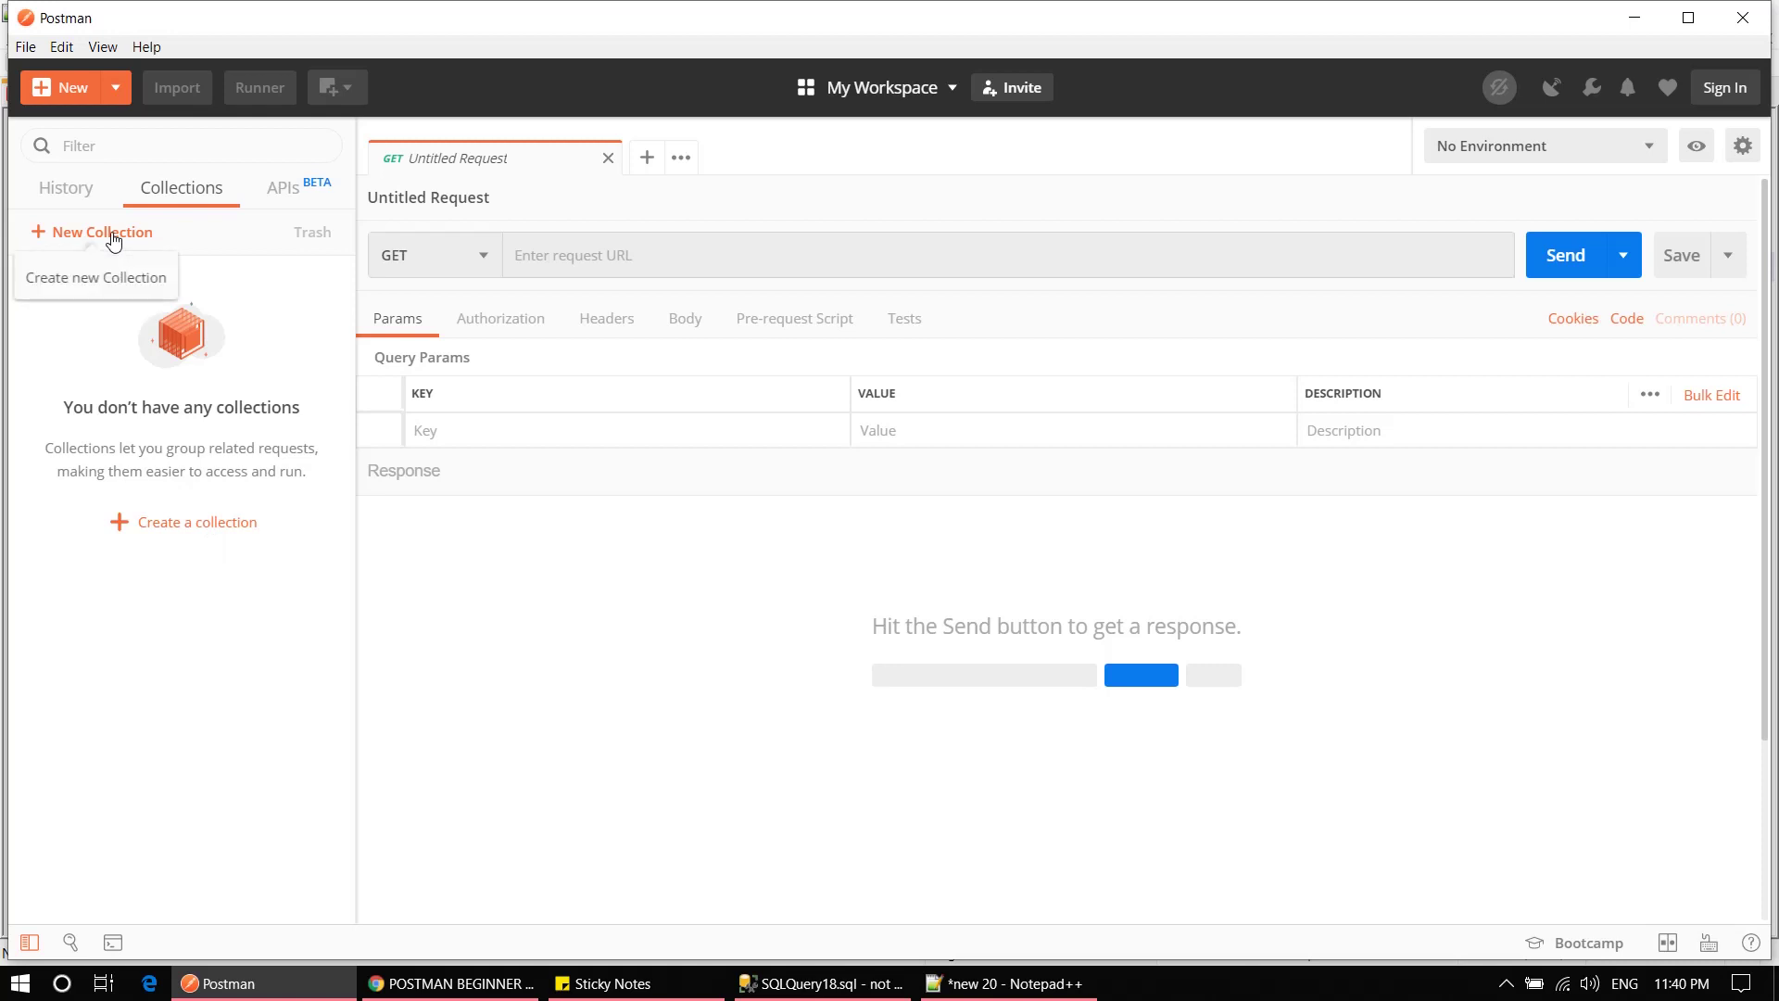
pyautogui.click(72, 88)
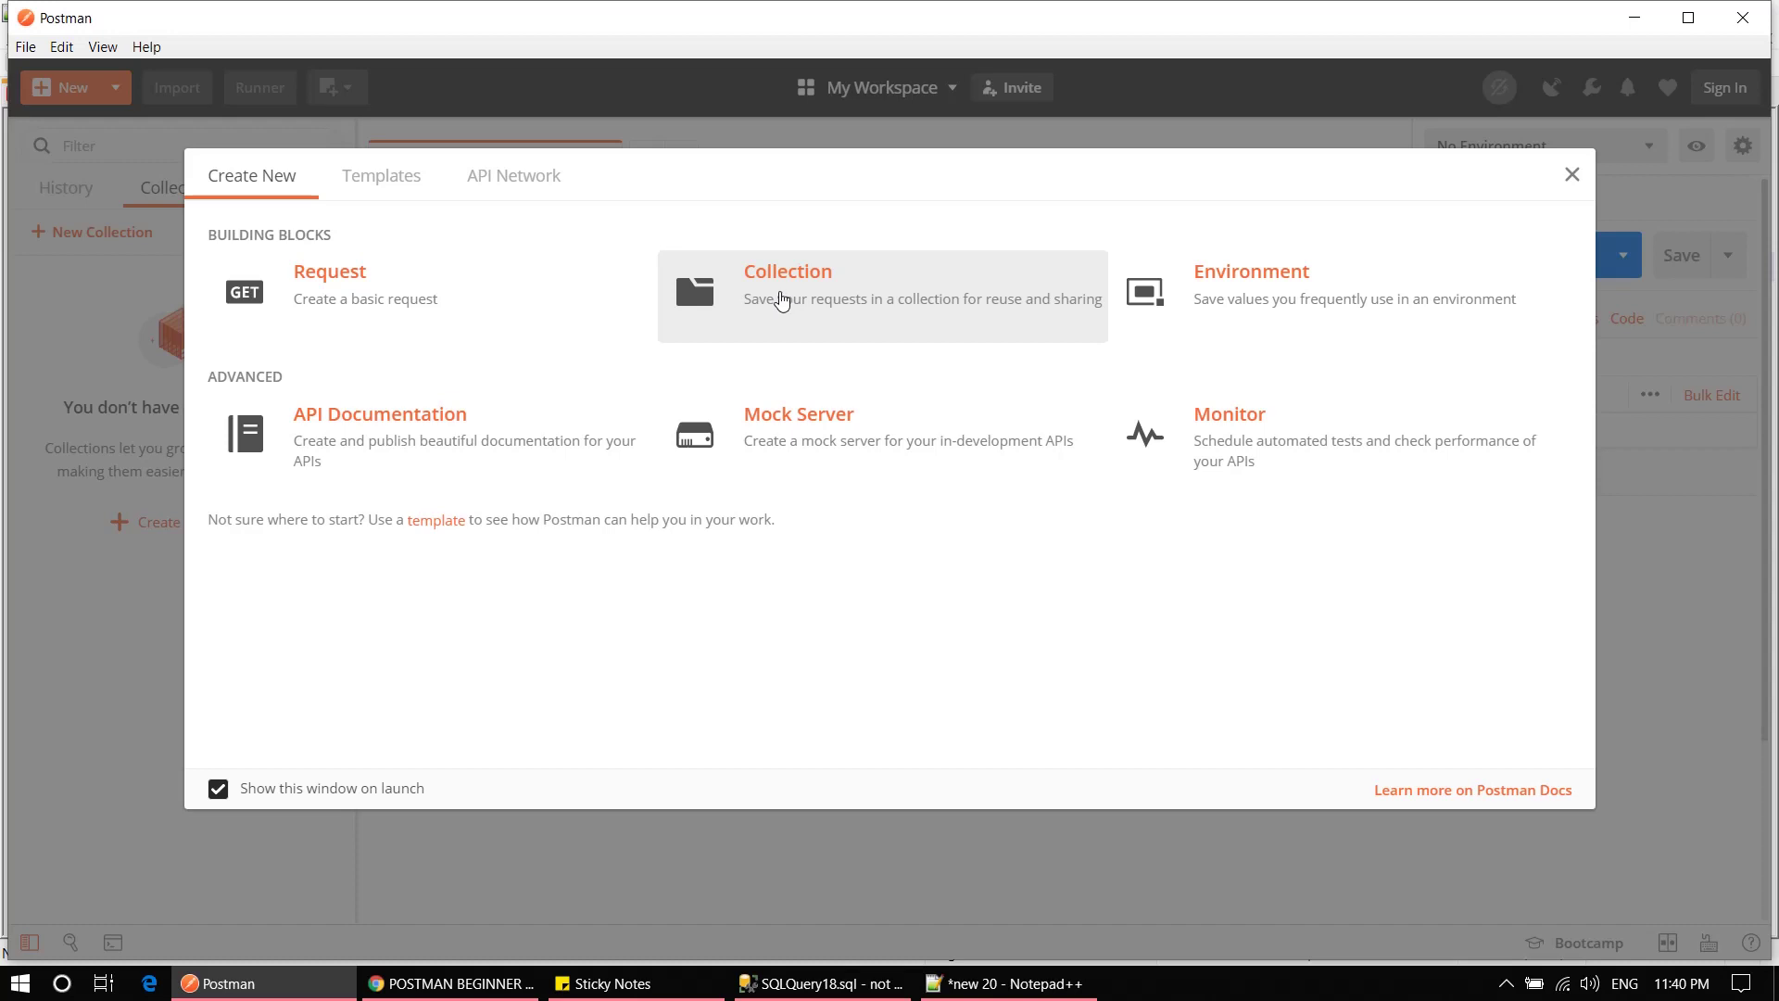
pyautogui.click(781, 301)
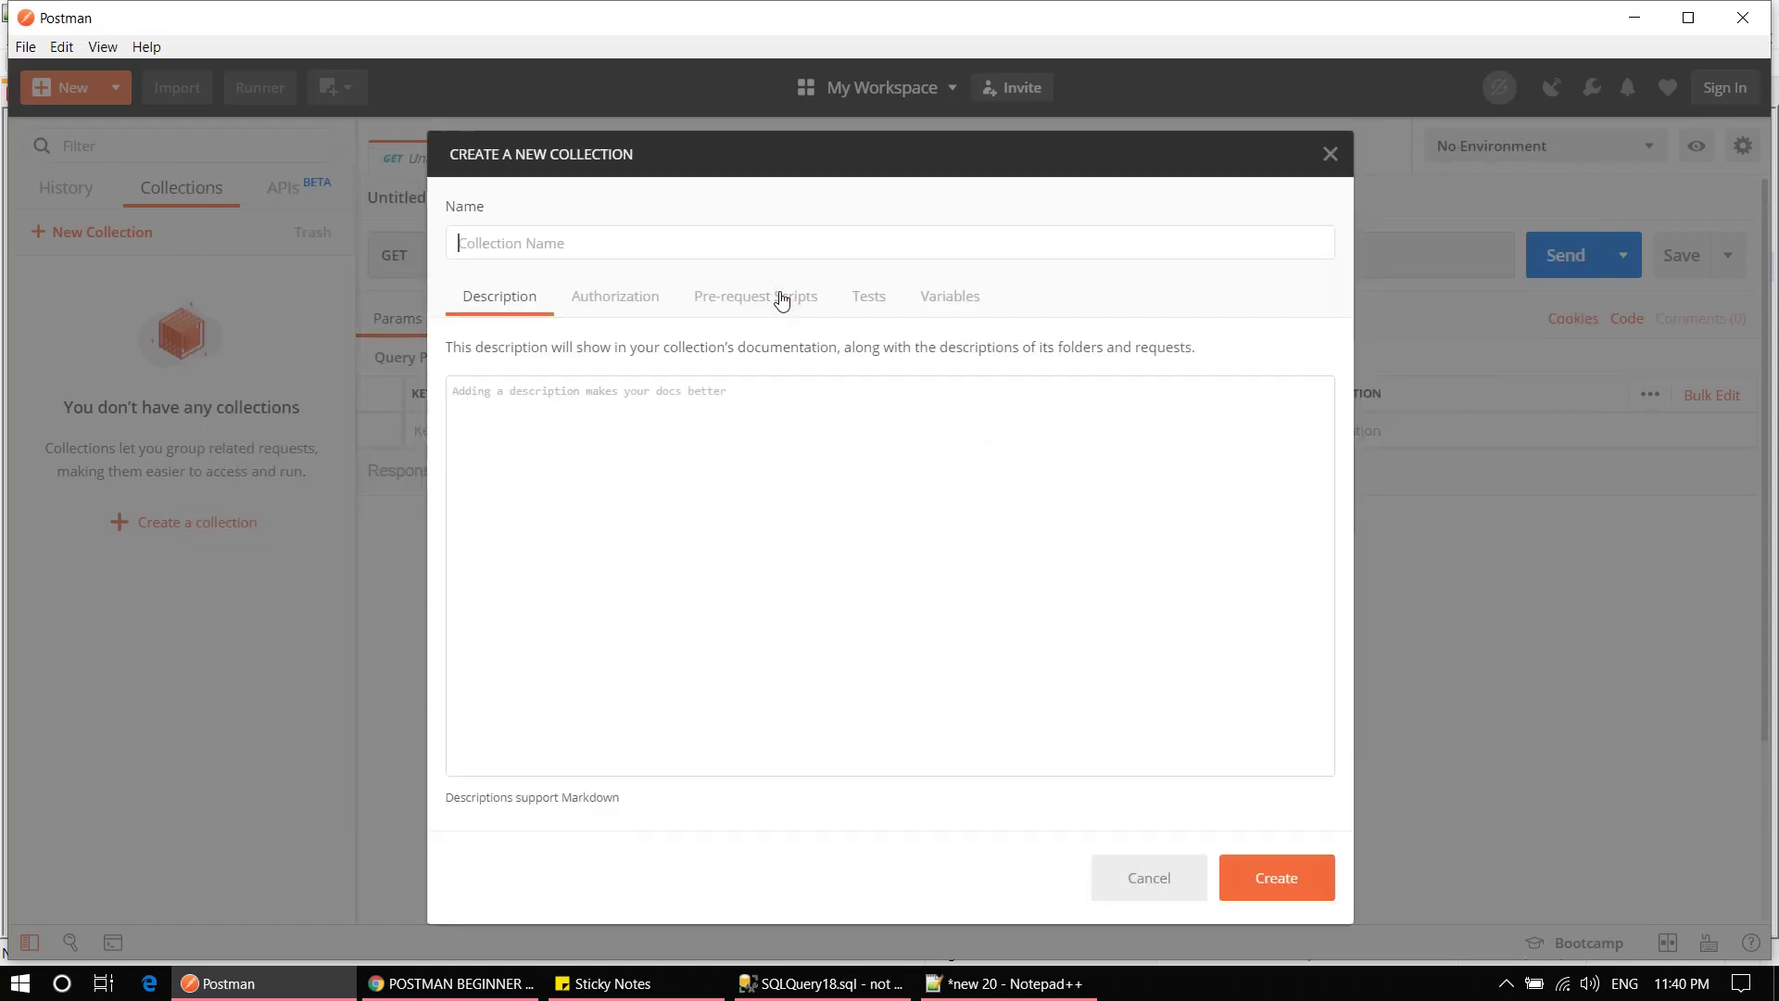
pyautogui.write('Collection1')
# Step: Try the API Key and Basic Auth authorization types for the new collection
pyautogui.click(600, 296)
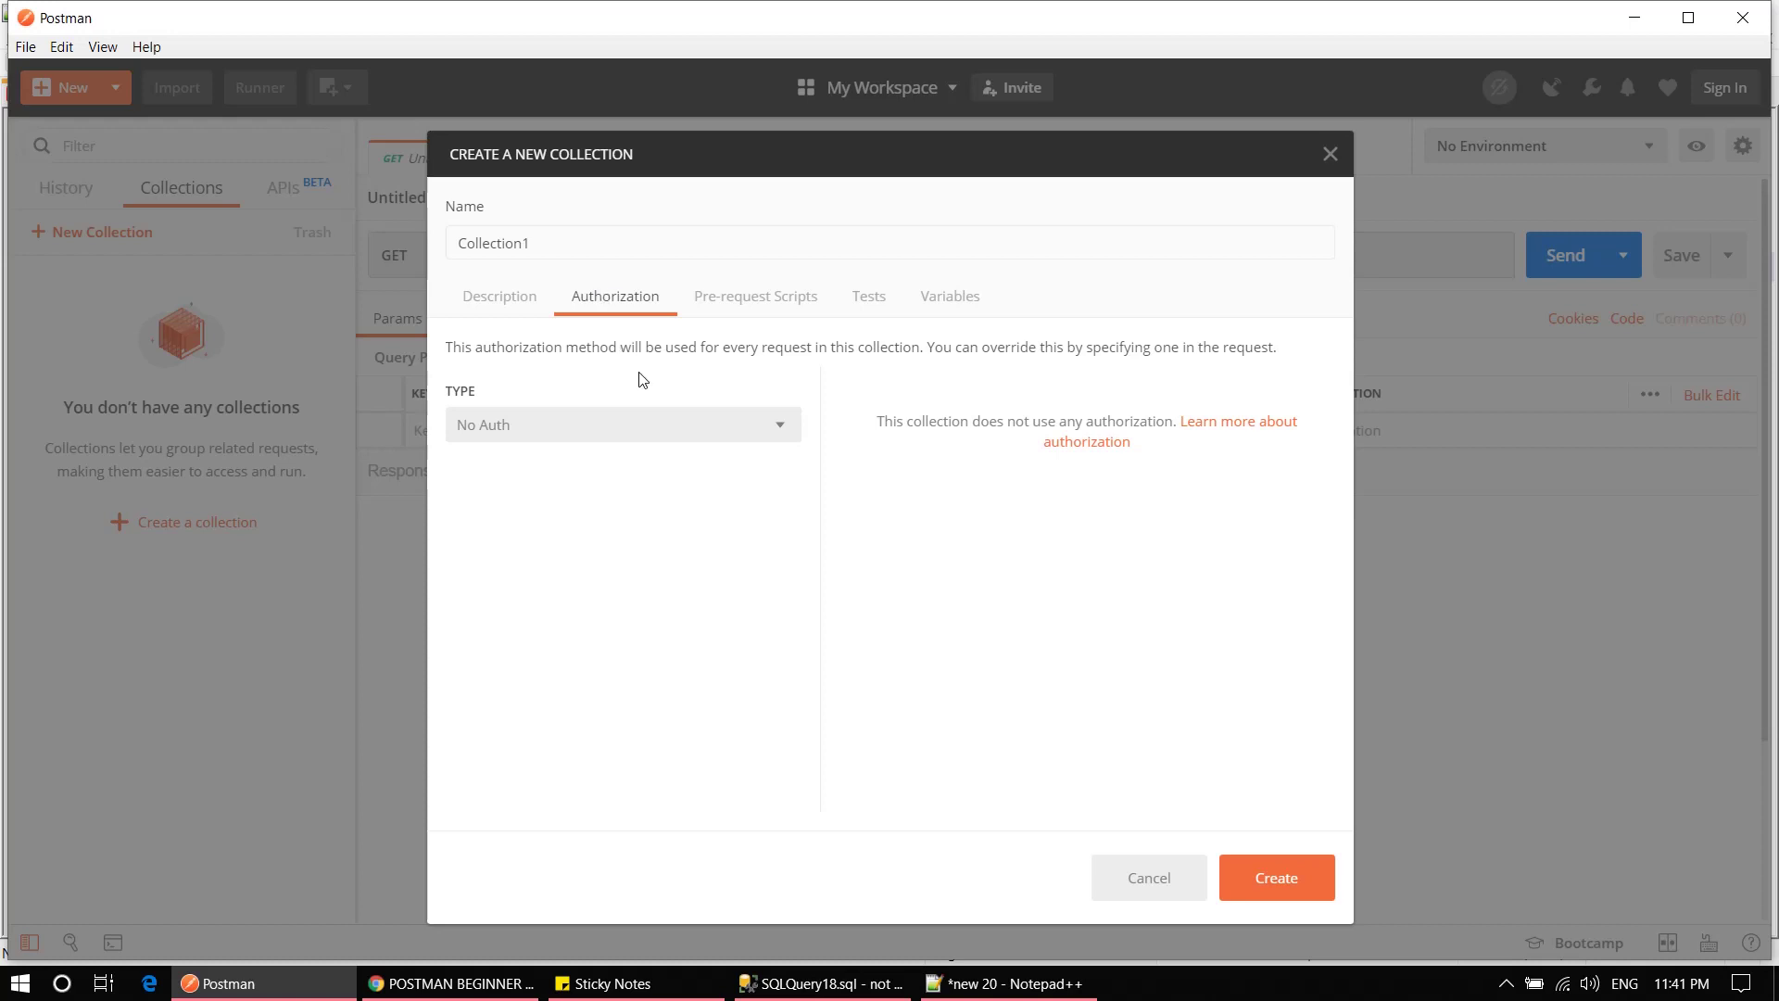
pyautogui.click(762, 418)
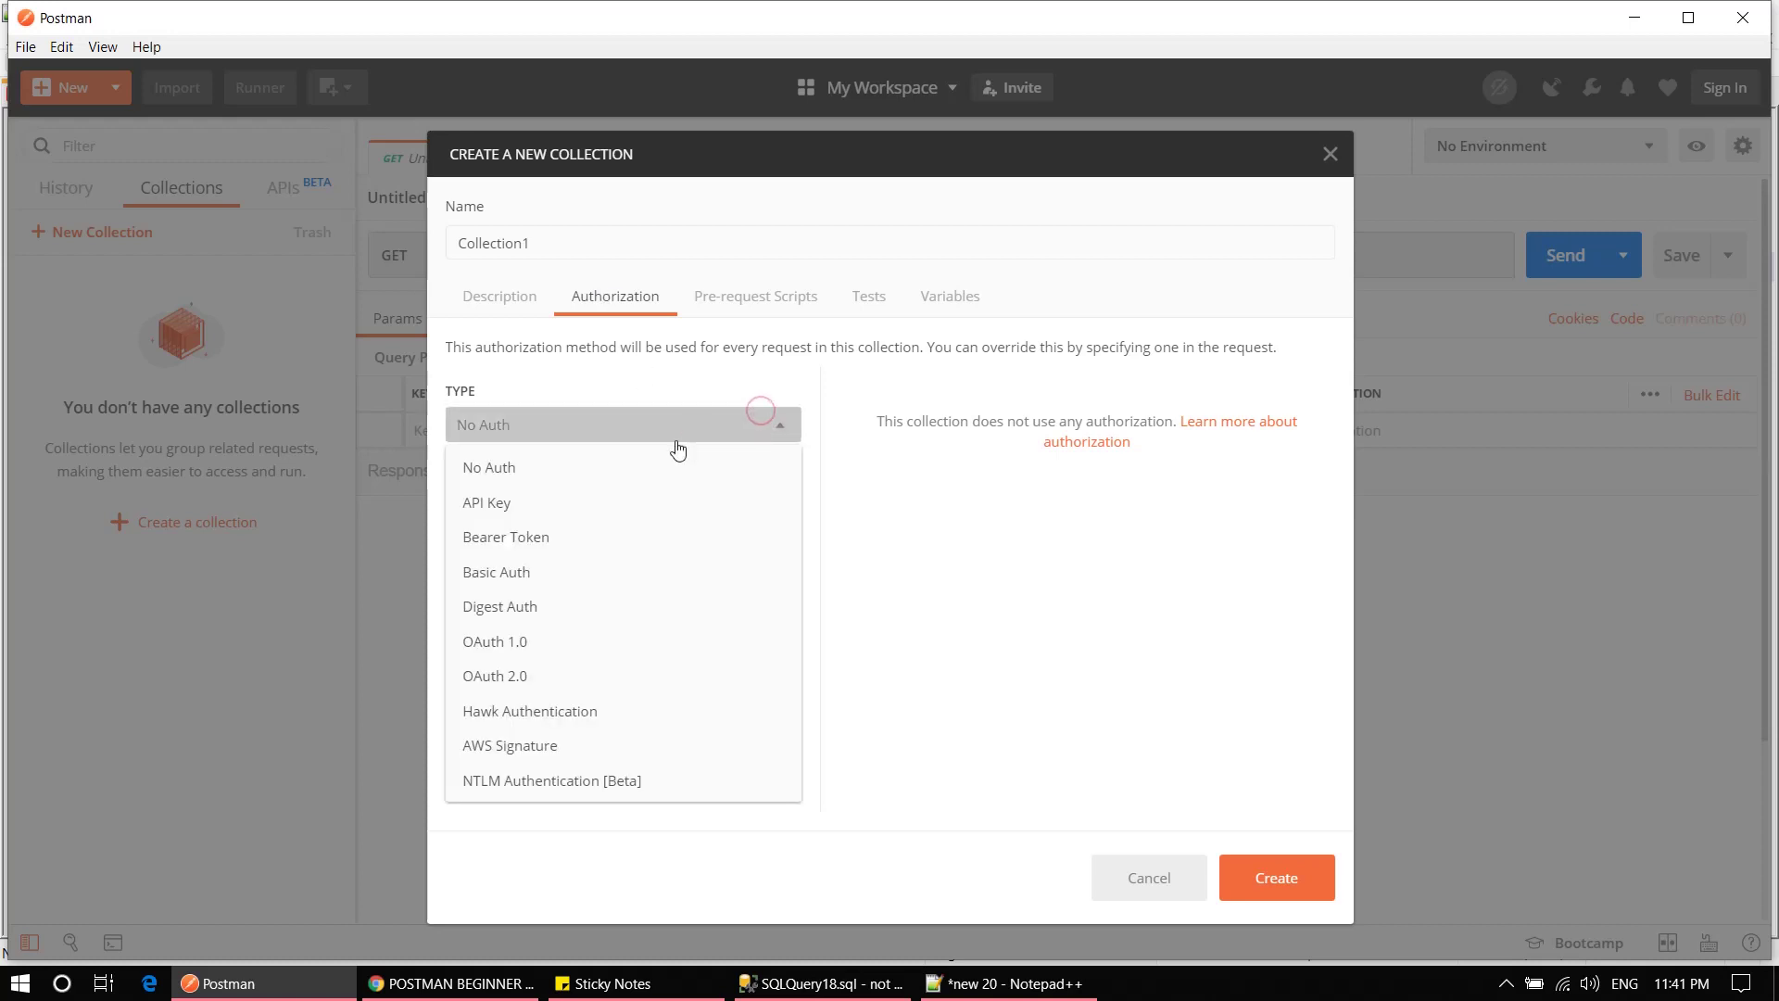
pyautogui.click(512, 502)
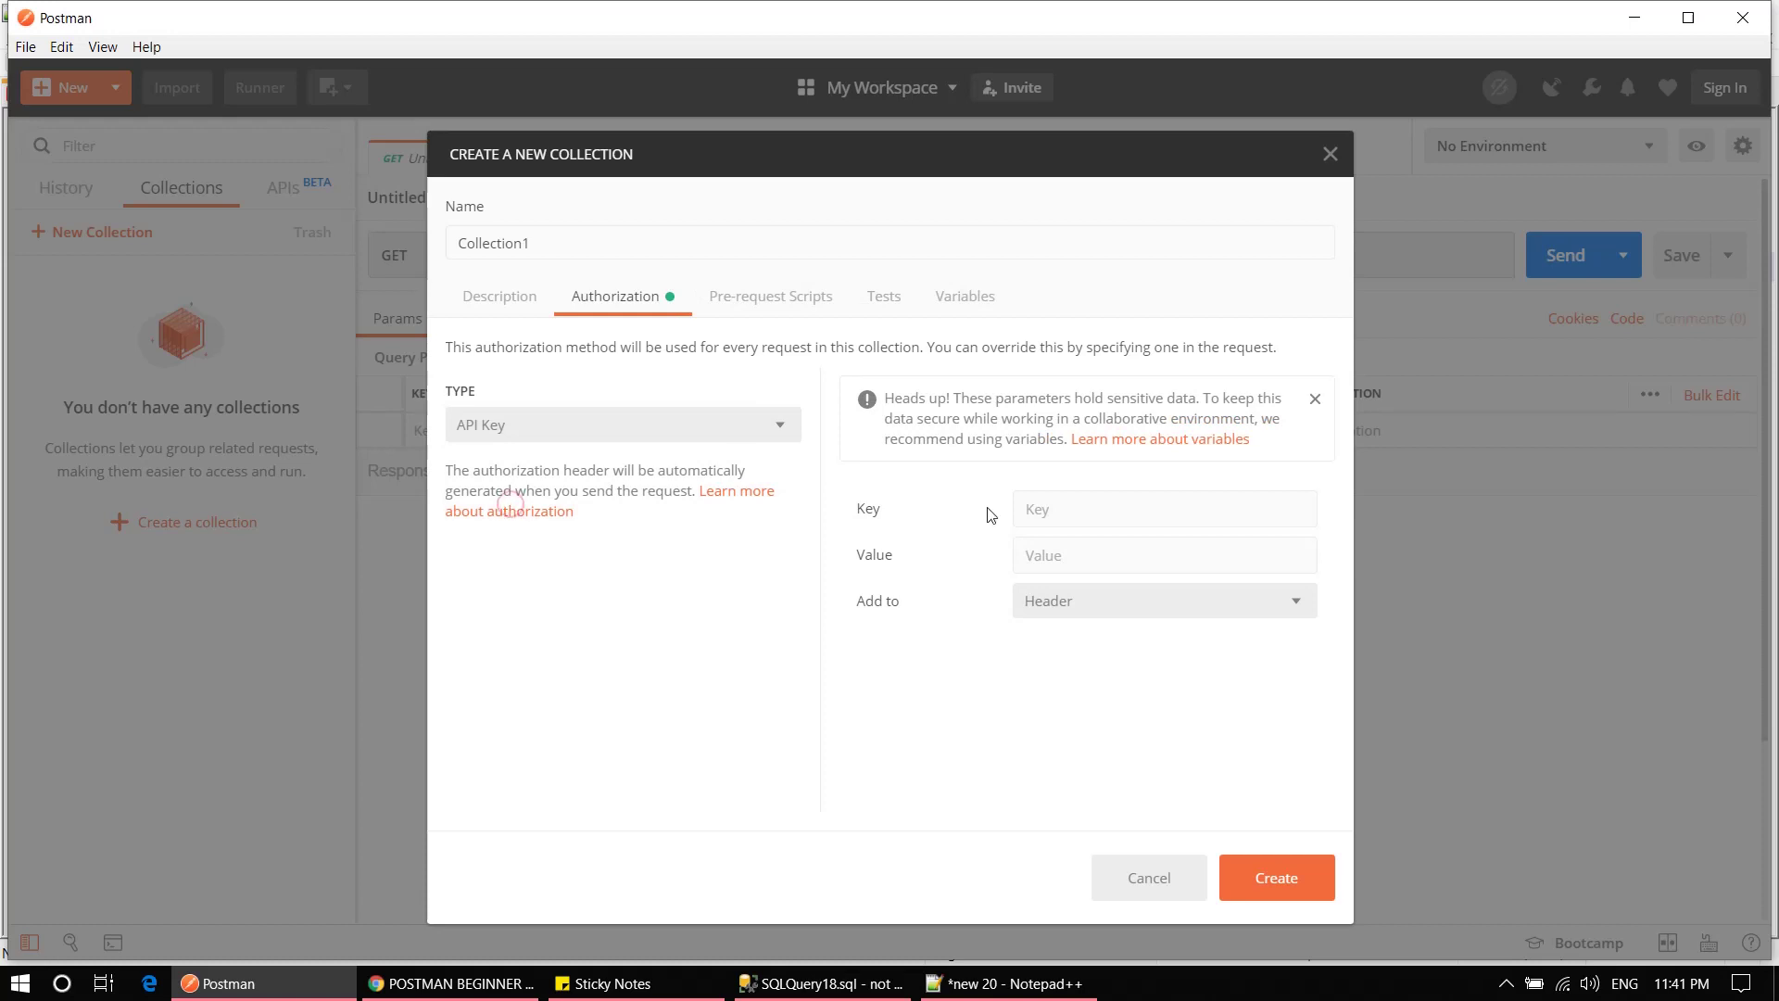
pyautogui.click(1065, 603)
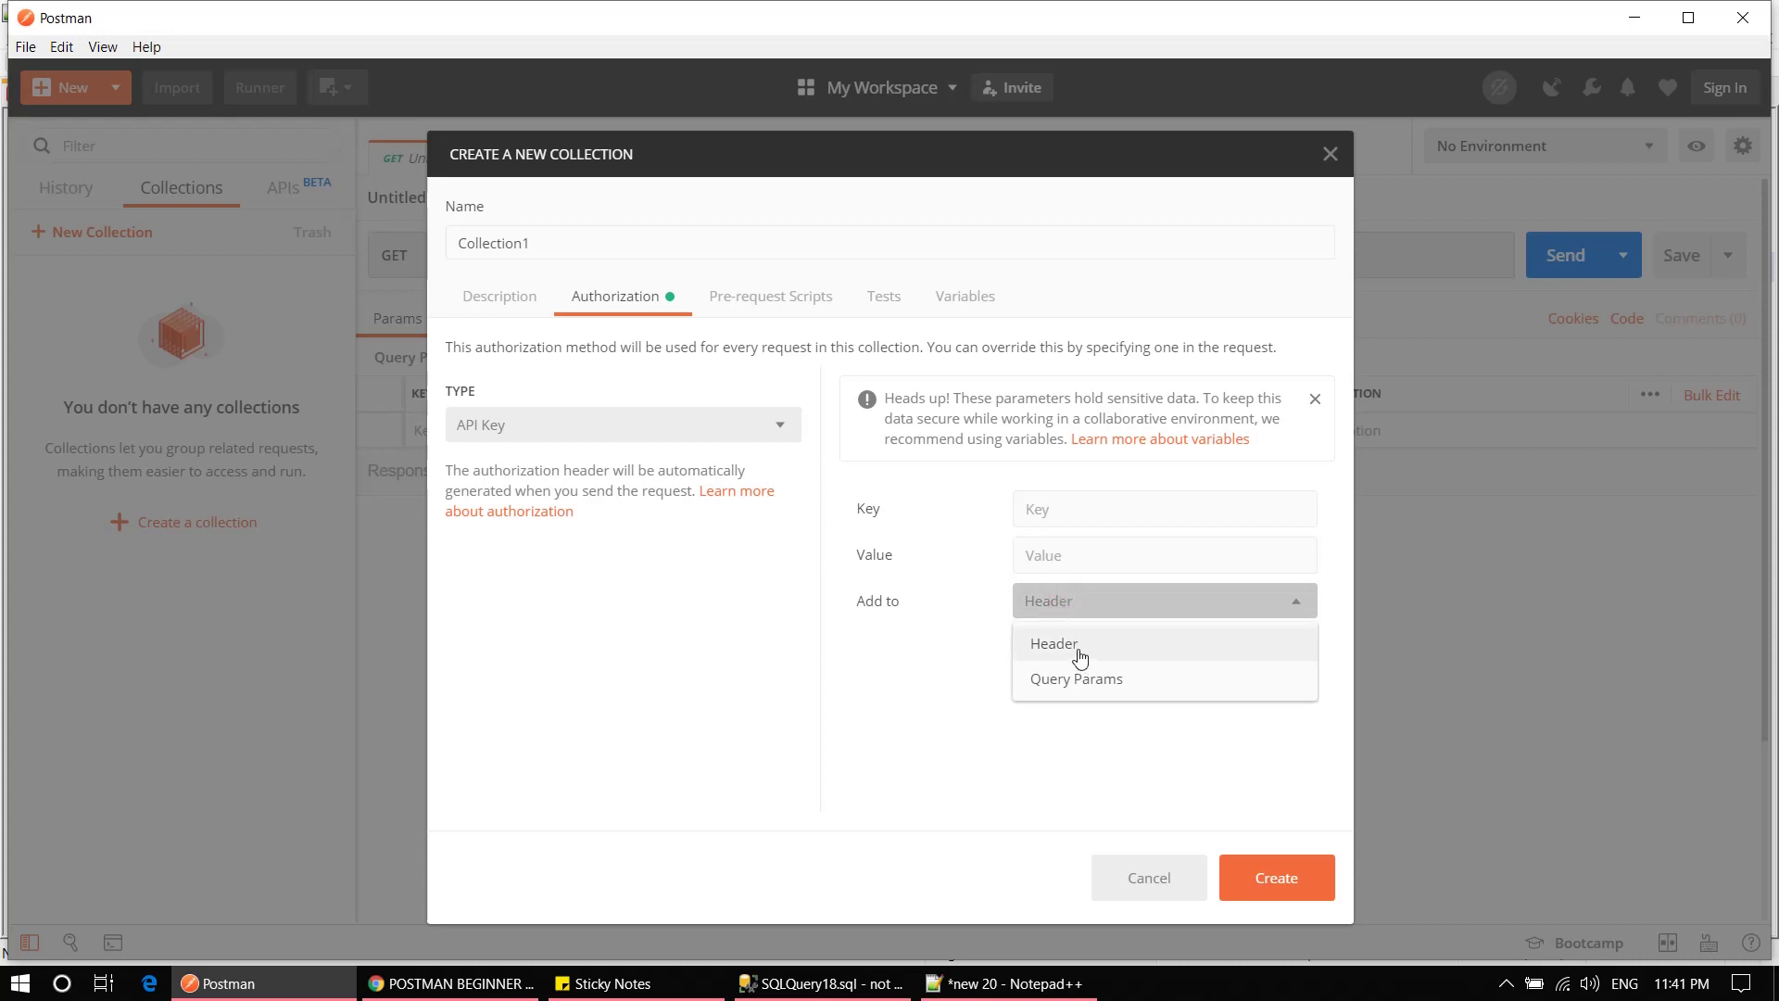
pyautogui.click(1067, 604)
pyautogui.click(724, 421)
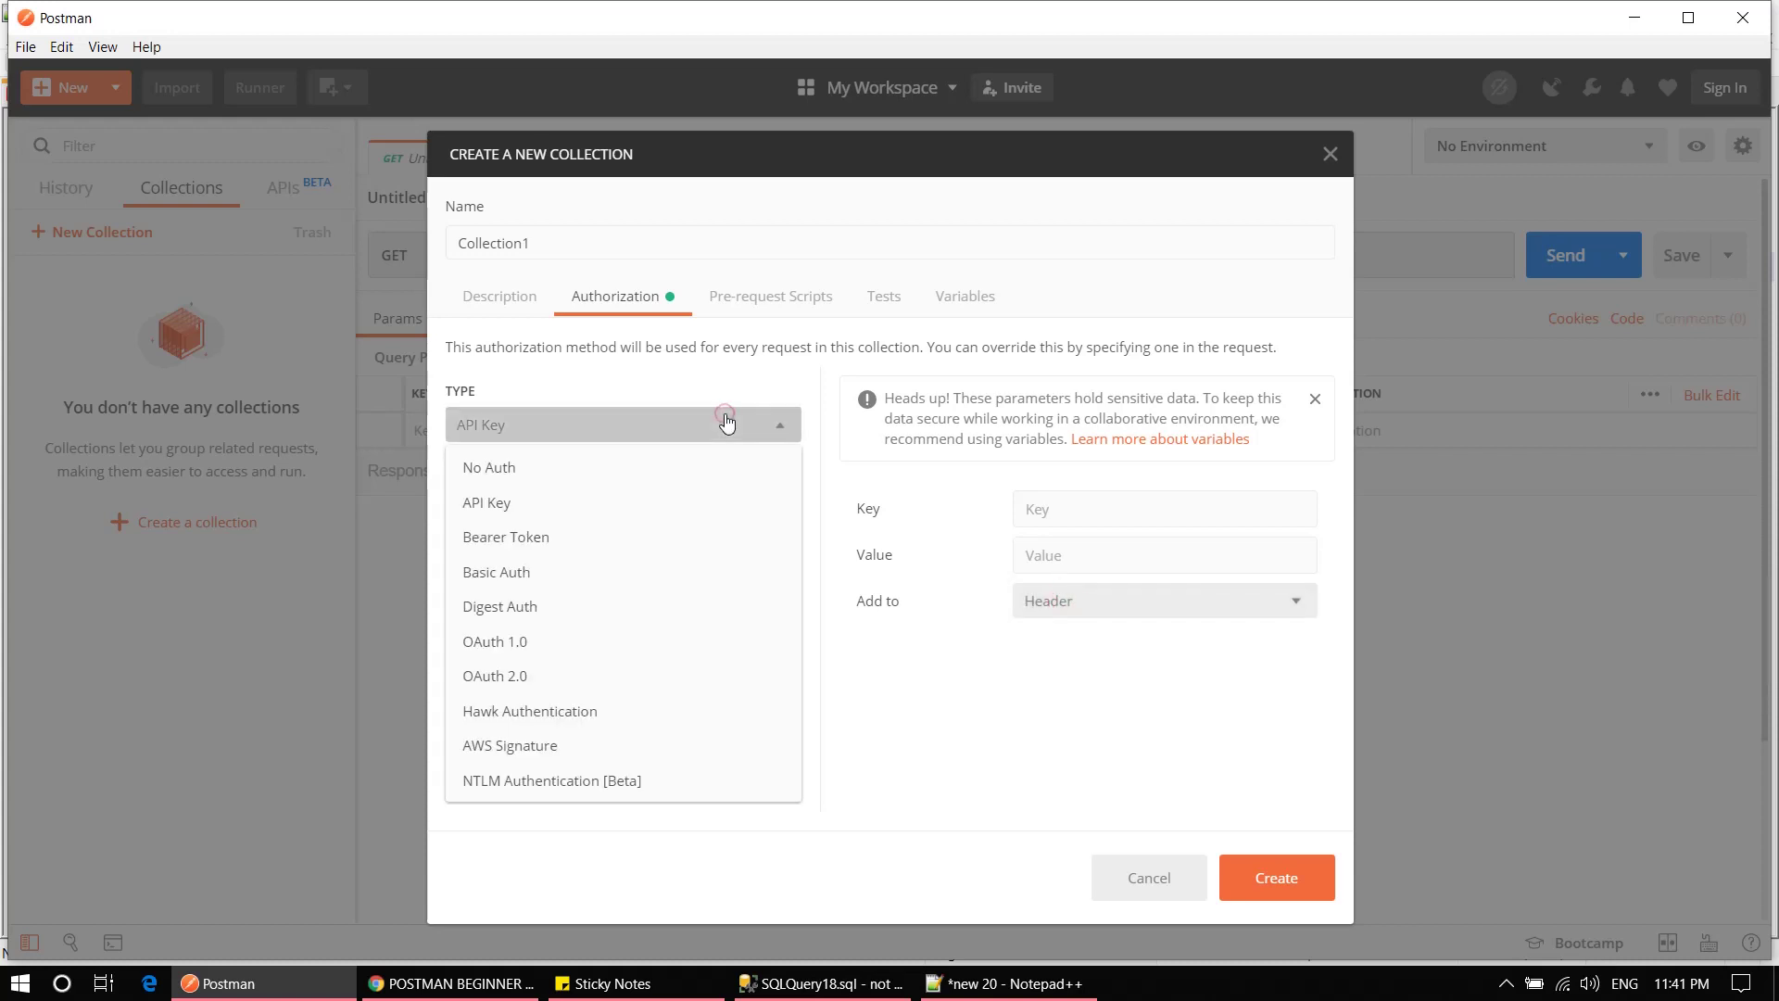
pyautogui.click(607, 572)
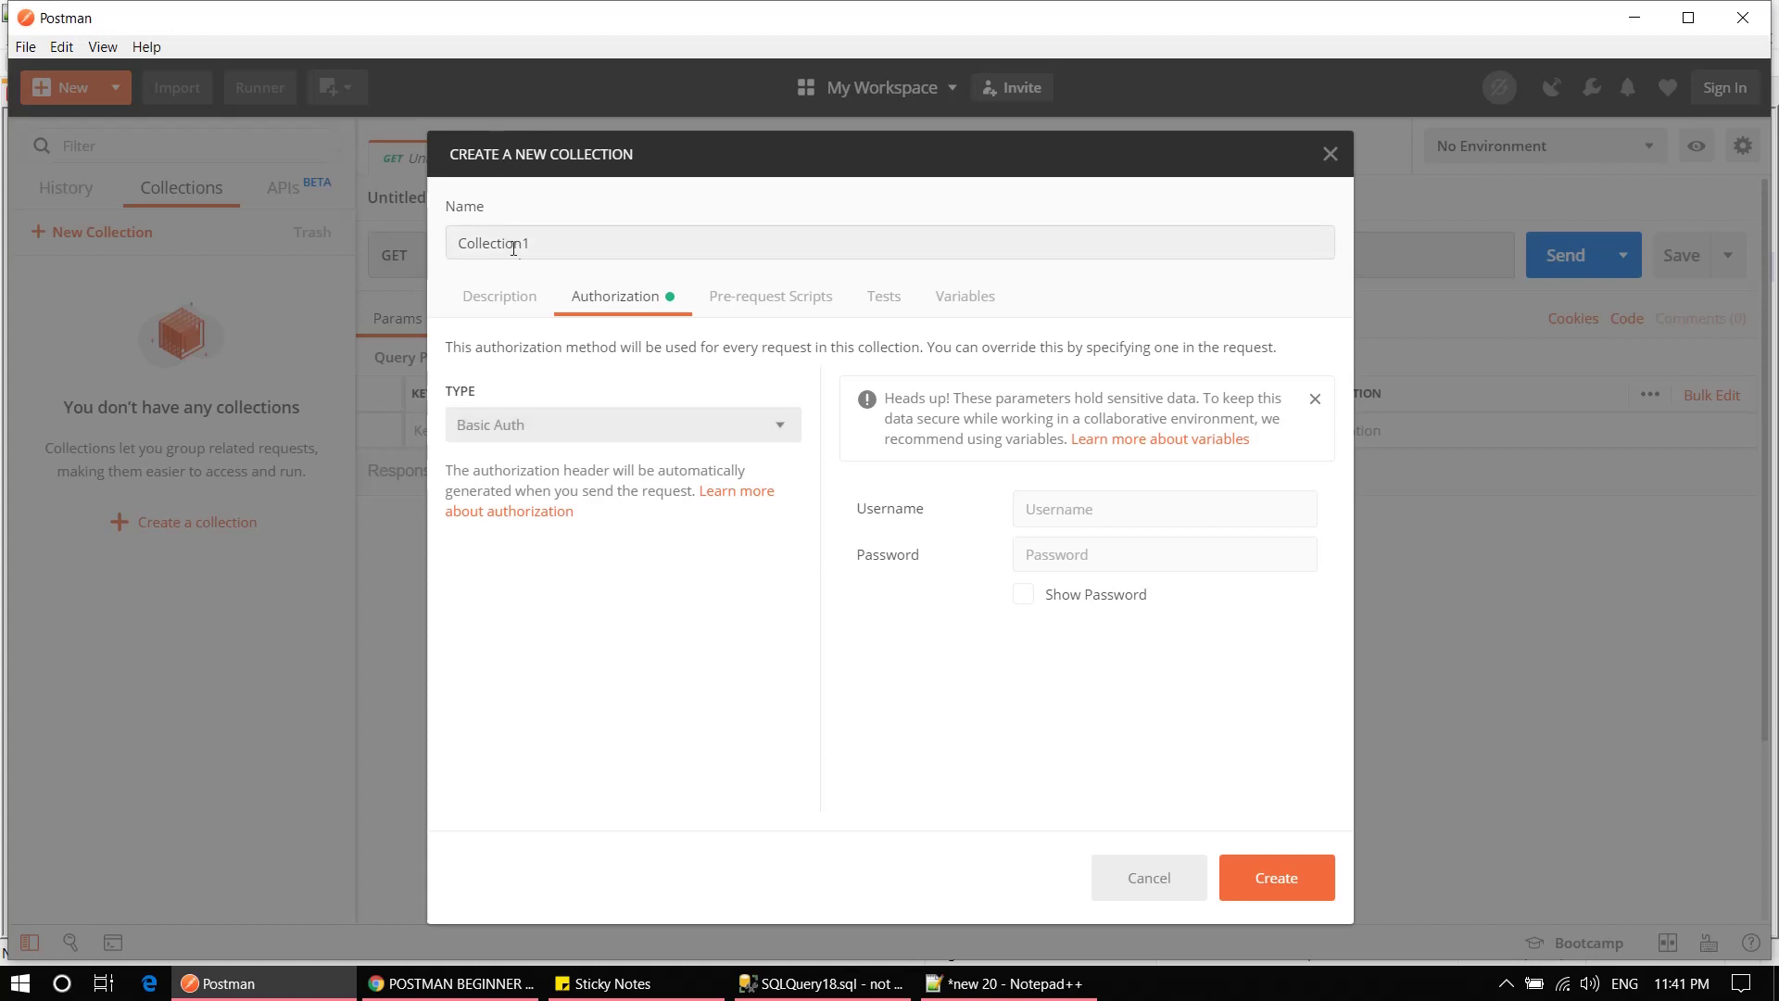
# Step: Review the new collection's Pre-request Scripts, Tests, Variables and Description settings
pyautogui.click(759, 303)
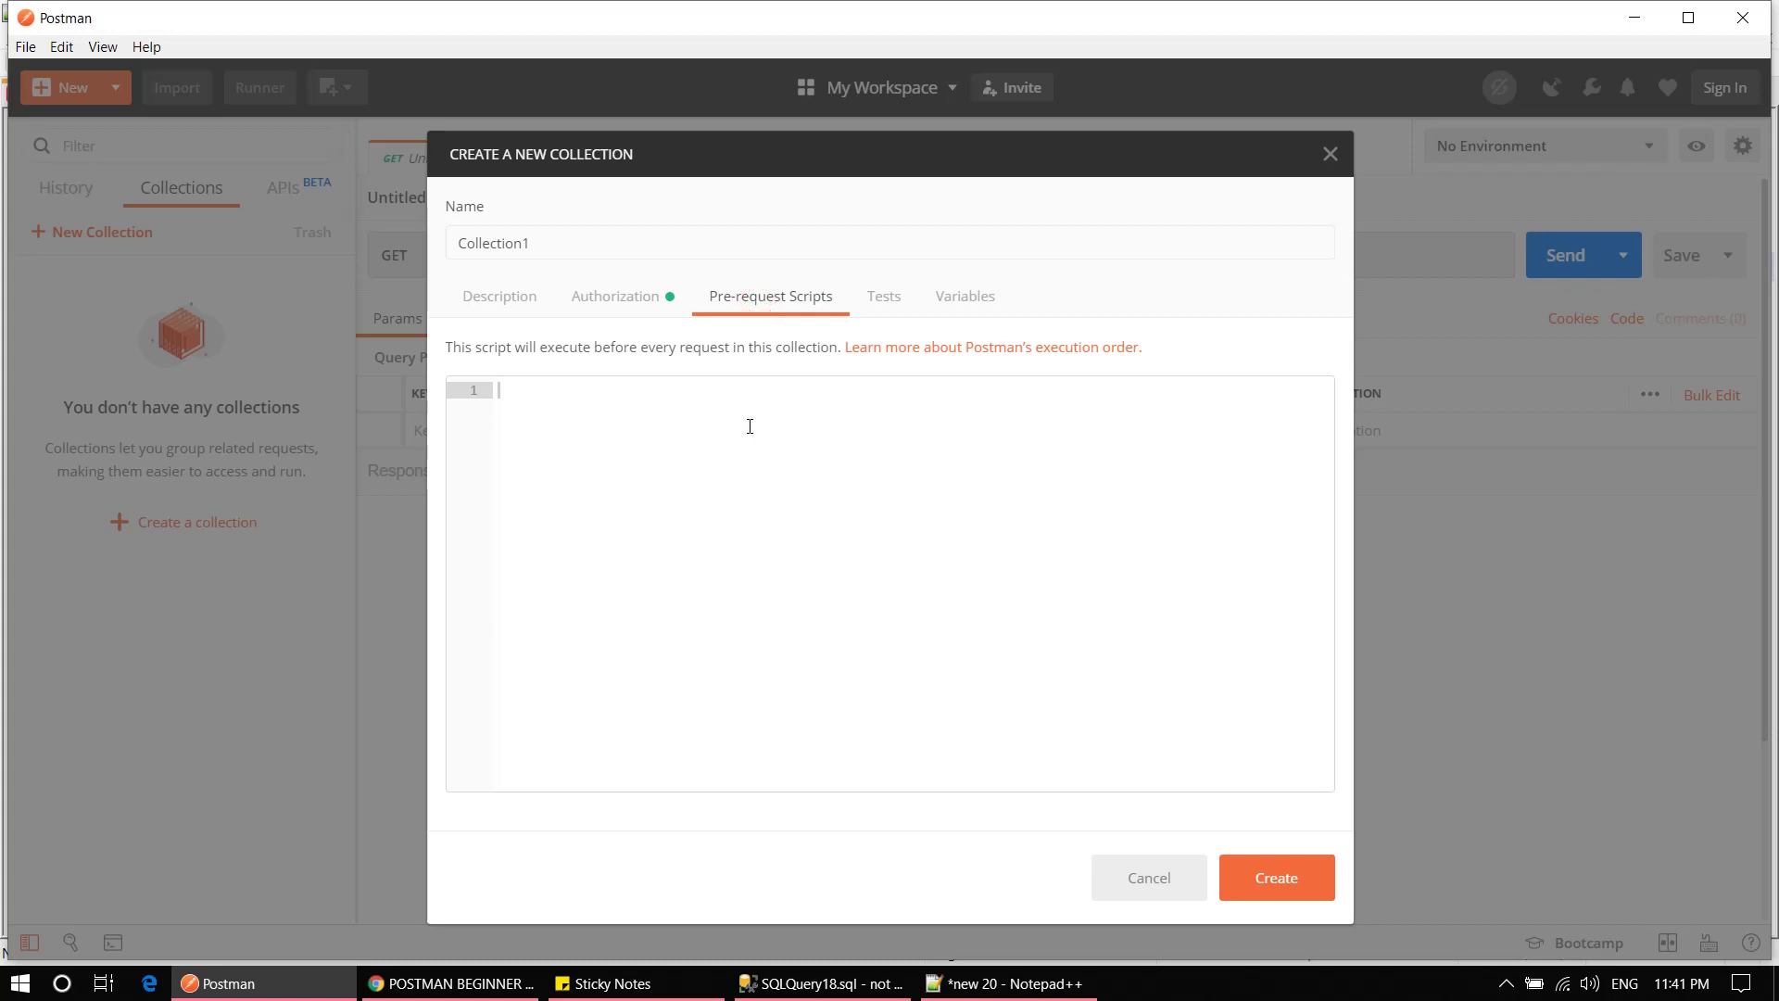
pyautogui.click(875, 301)
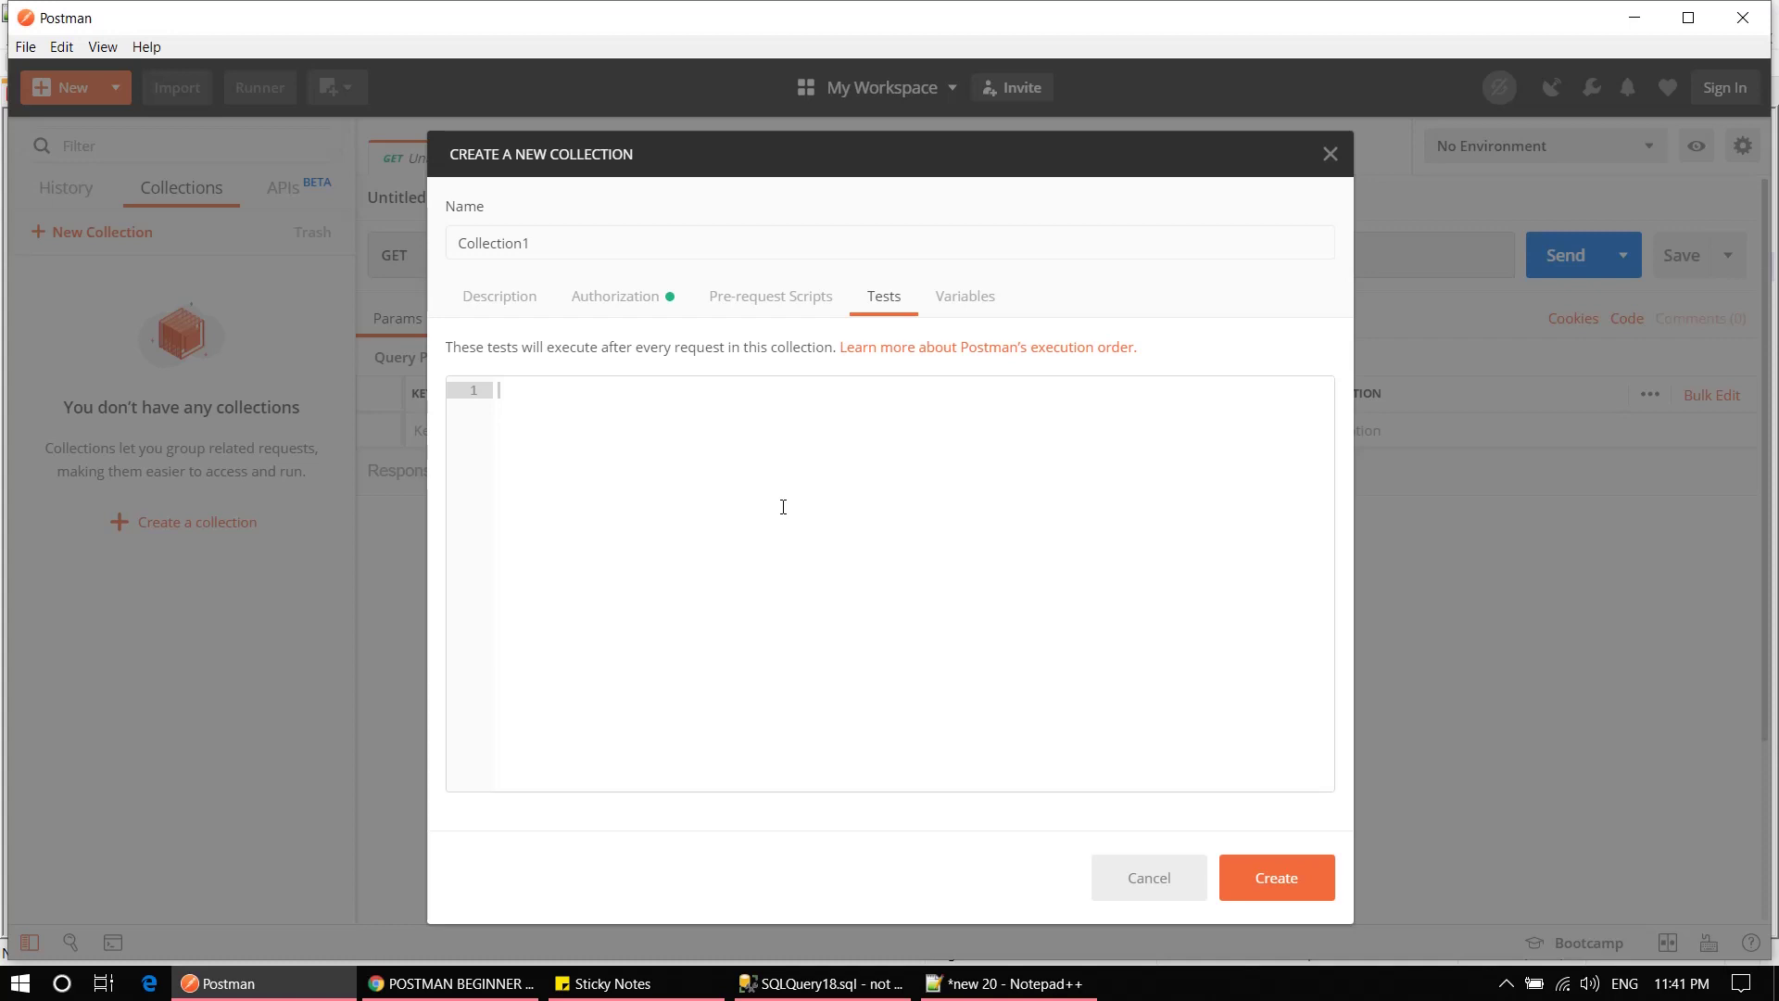
pyautogui.click(966, 304)
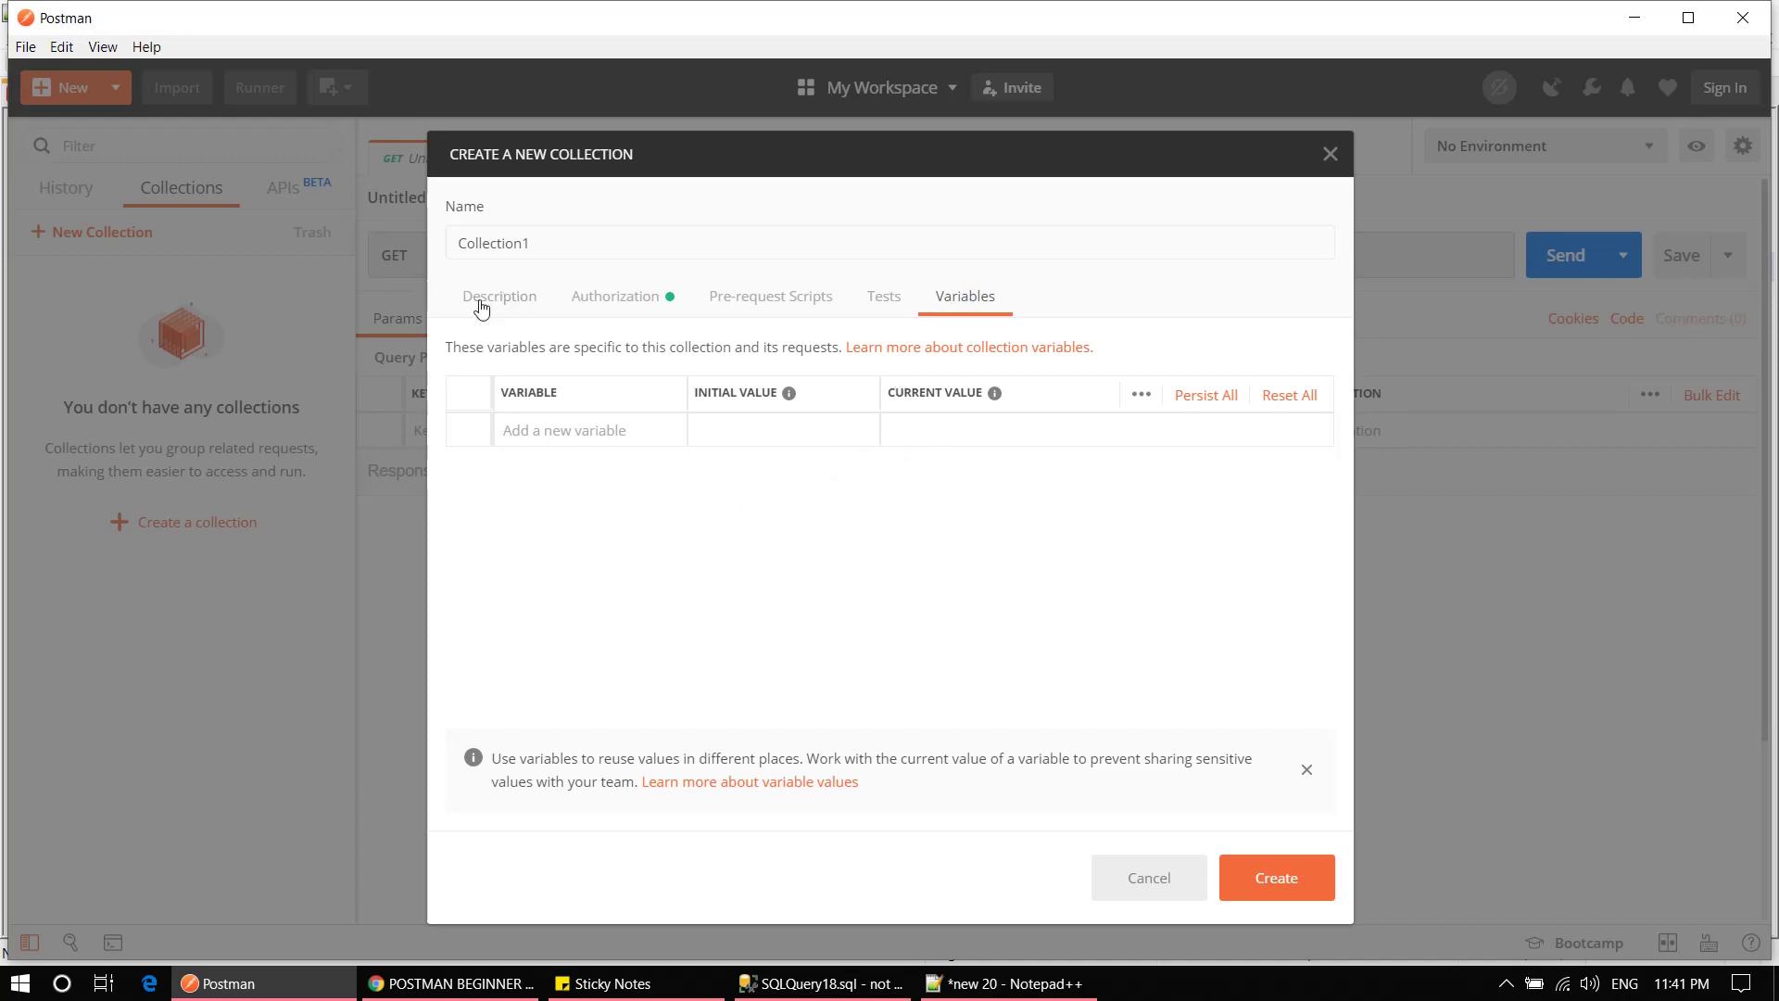
pyautogui.click(533, 301)
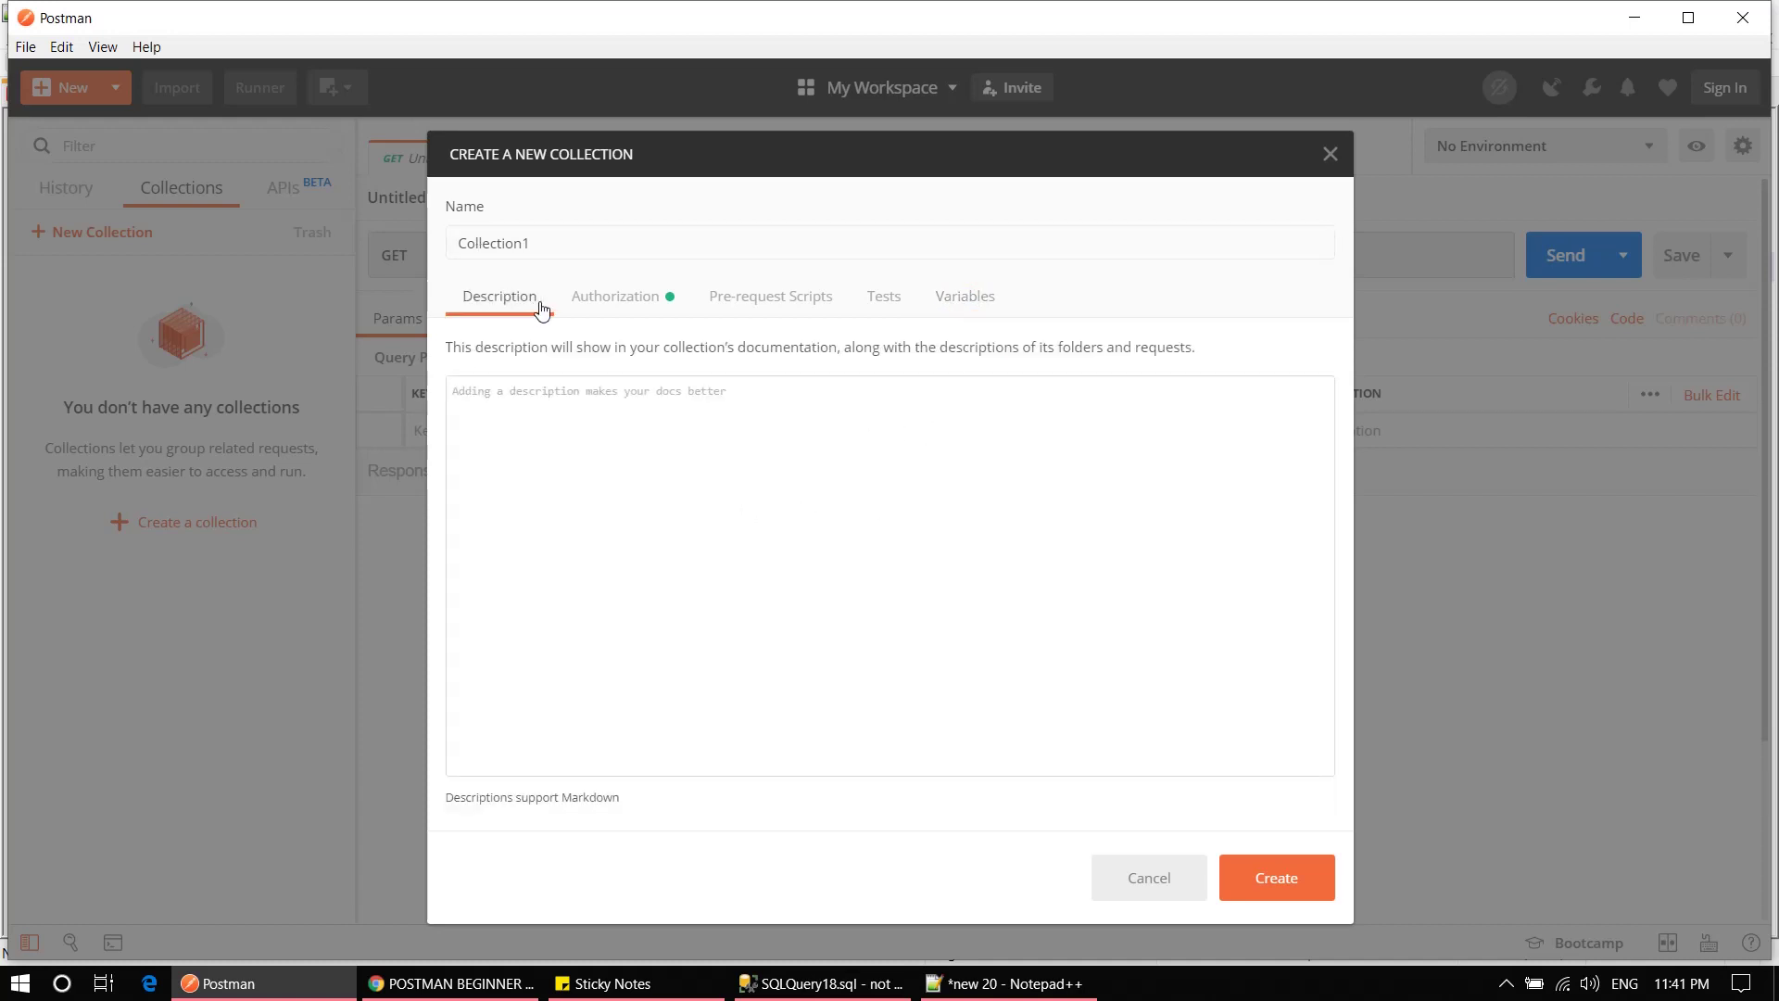
# Step: Set the collection's authorization type to No Auth and create the collection
pyautogui.click(601, 286)
pyautogui.click(503, 421)
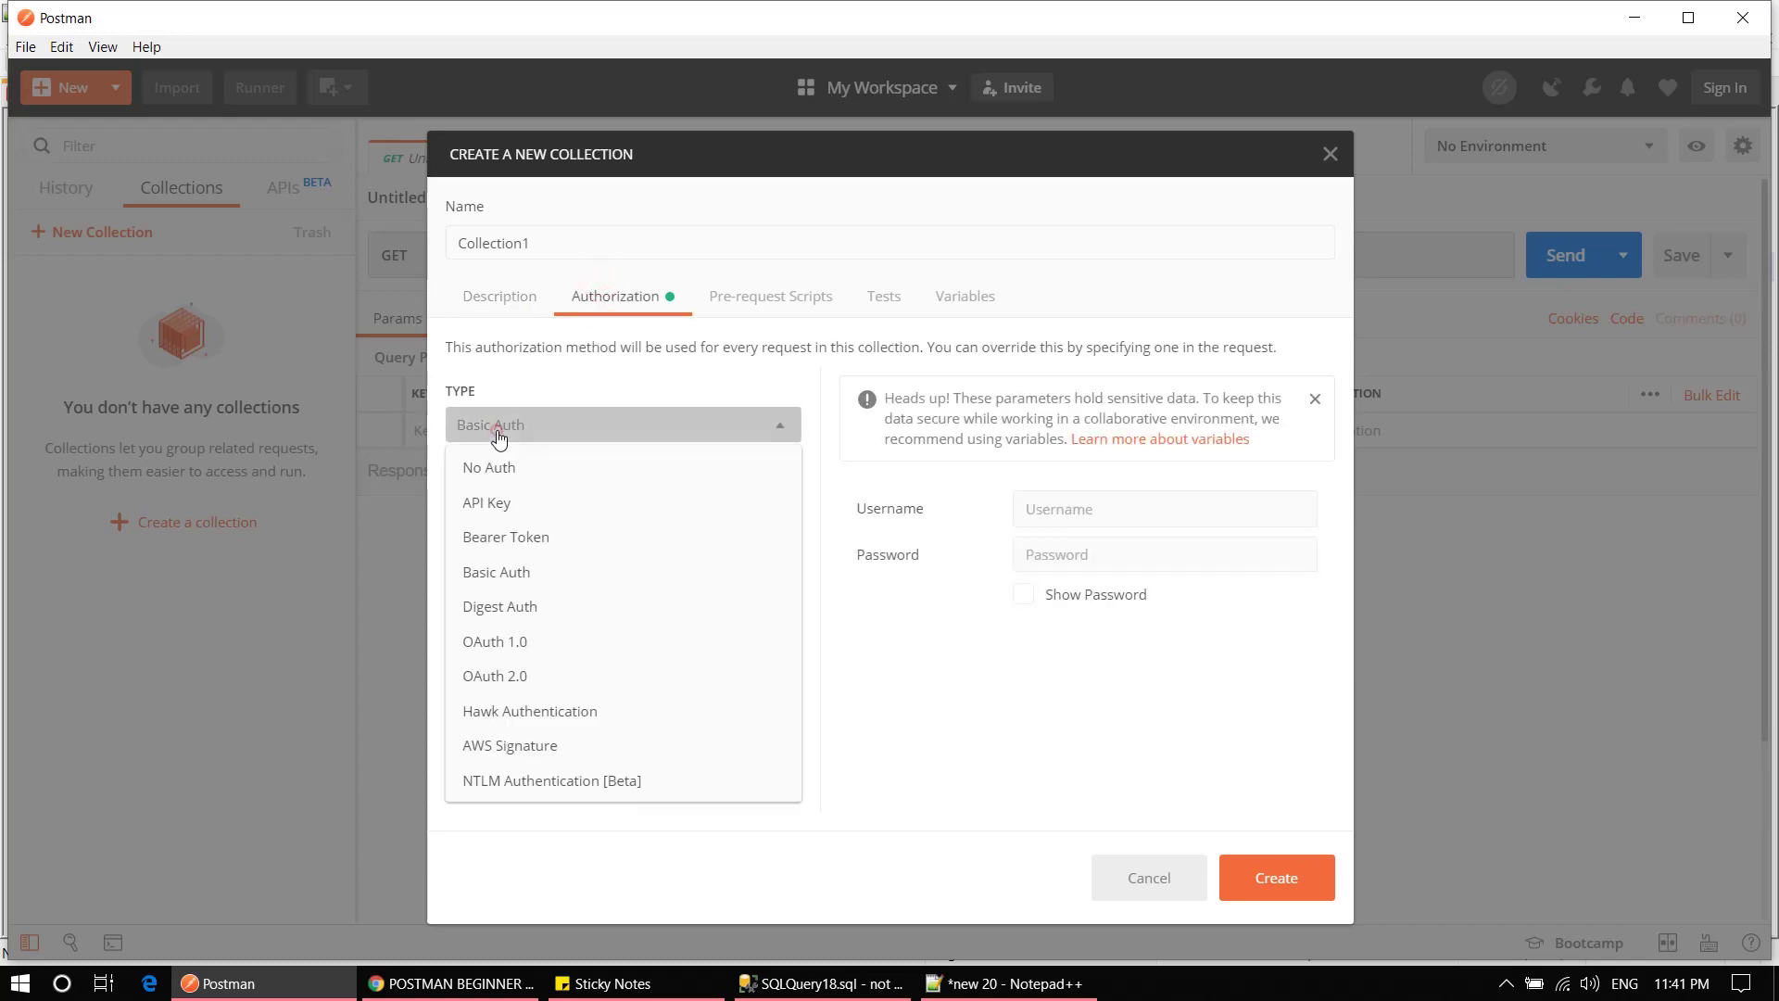
pyautogui.click(484, 468)
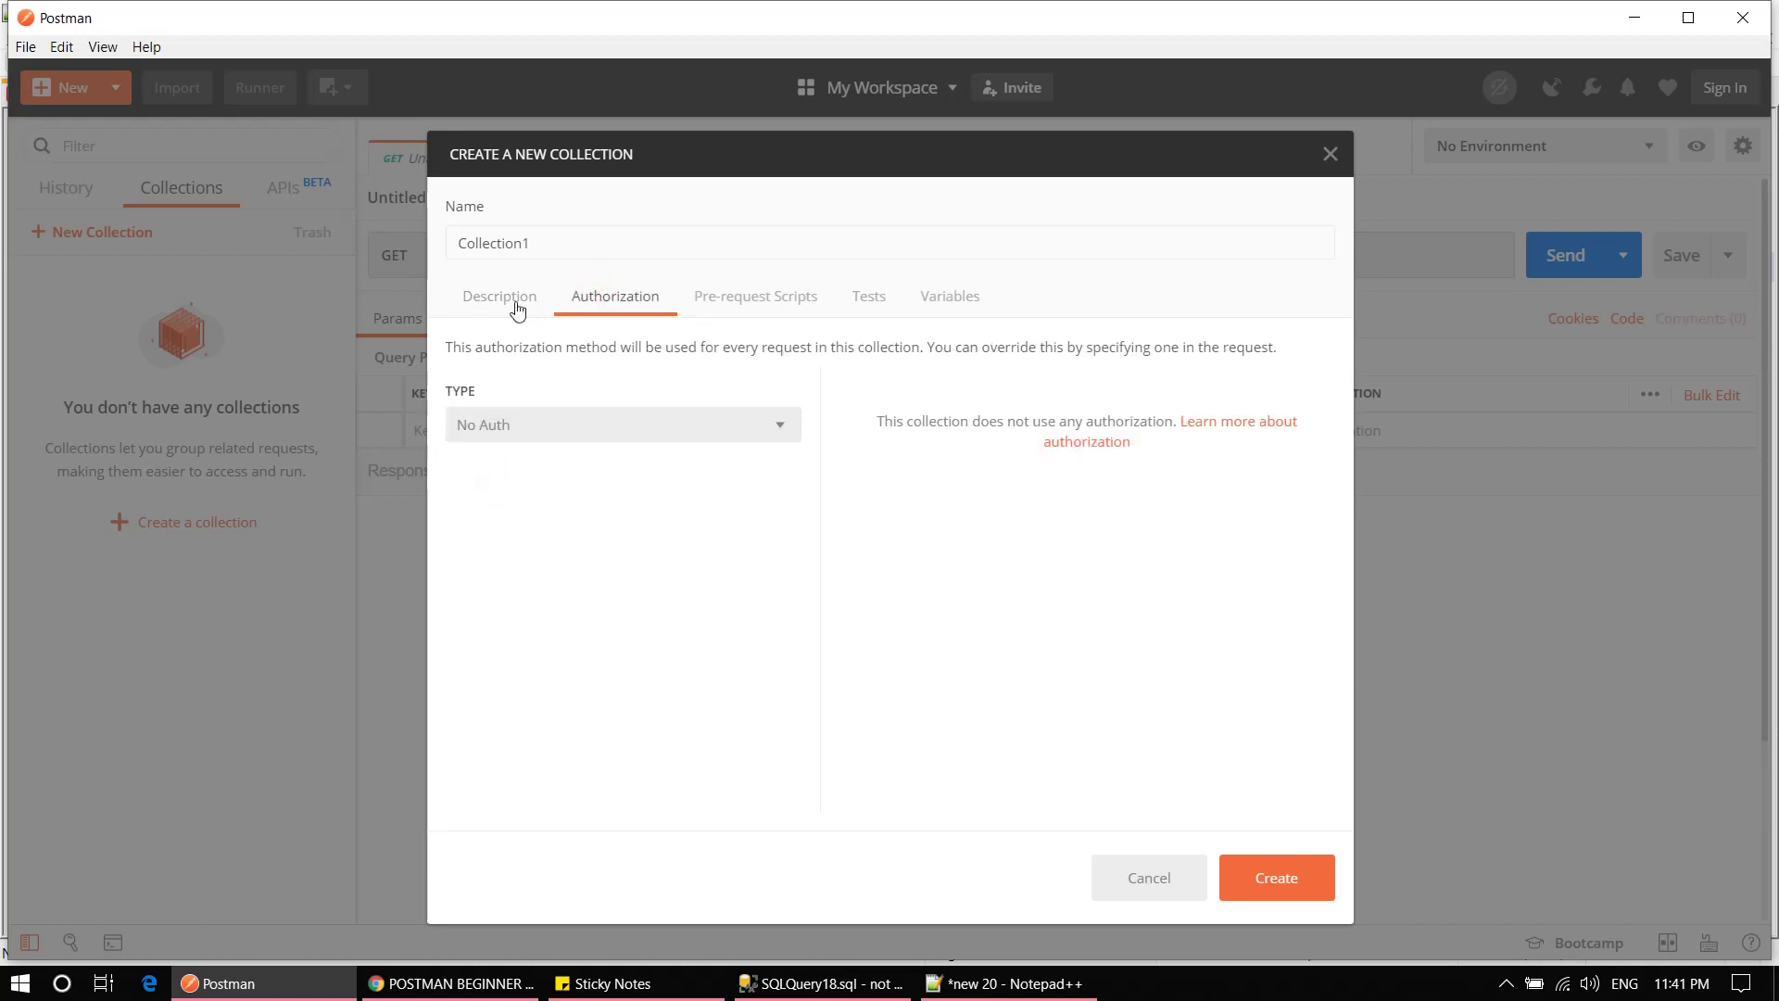
pyautogui.click(488, 294)
pyautogui.click(1266, 887)
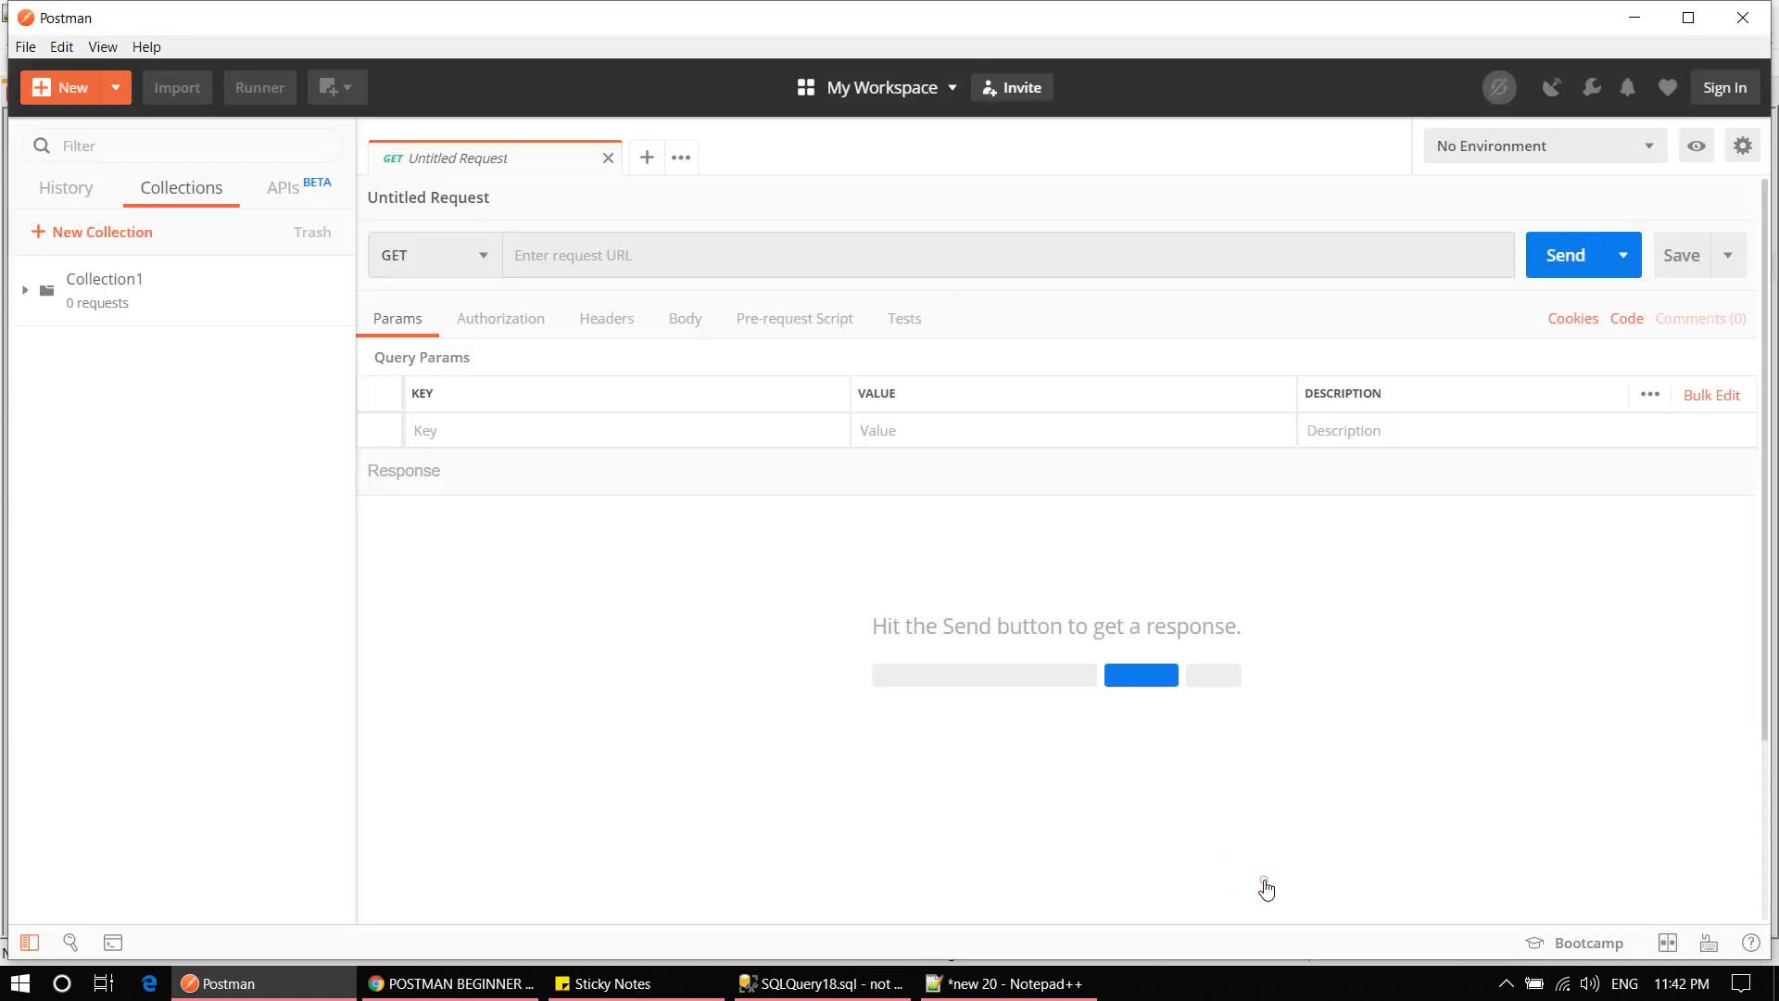
# Step: Expand Collection1, check the agenda in Notepad++, and look at the Save Request form in Postman without saving
pyautogui.click(31, 295)
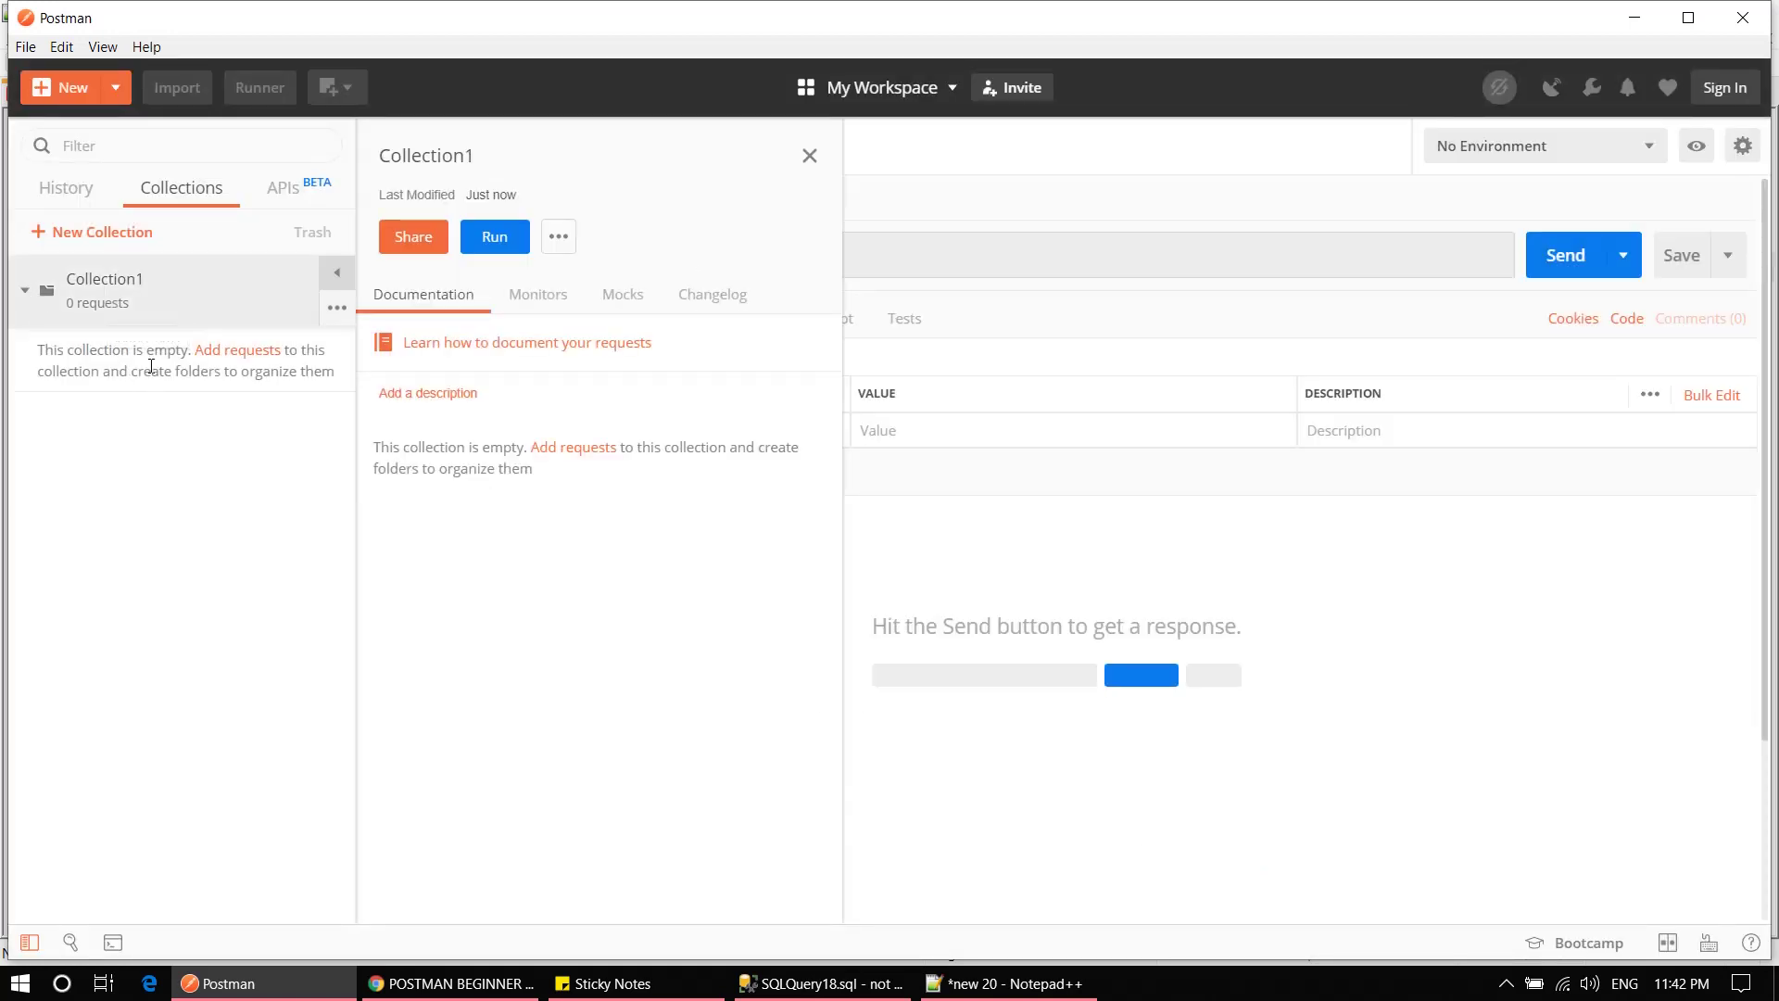
pyautogui.hotkey('alt', 'Tab')
pyautogui.doubleClick(290, 208)
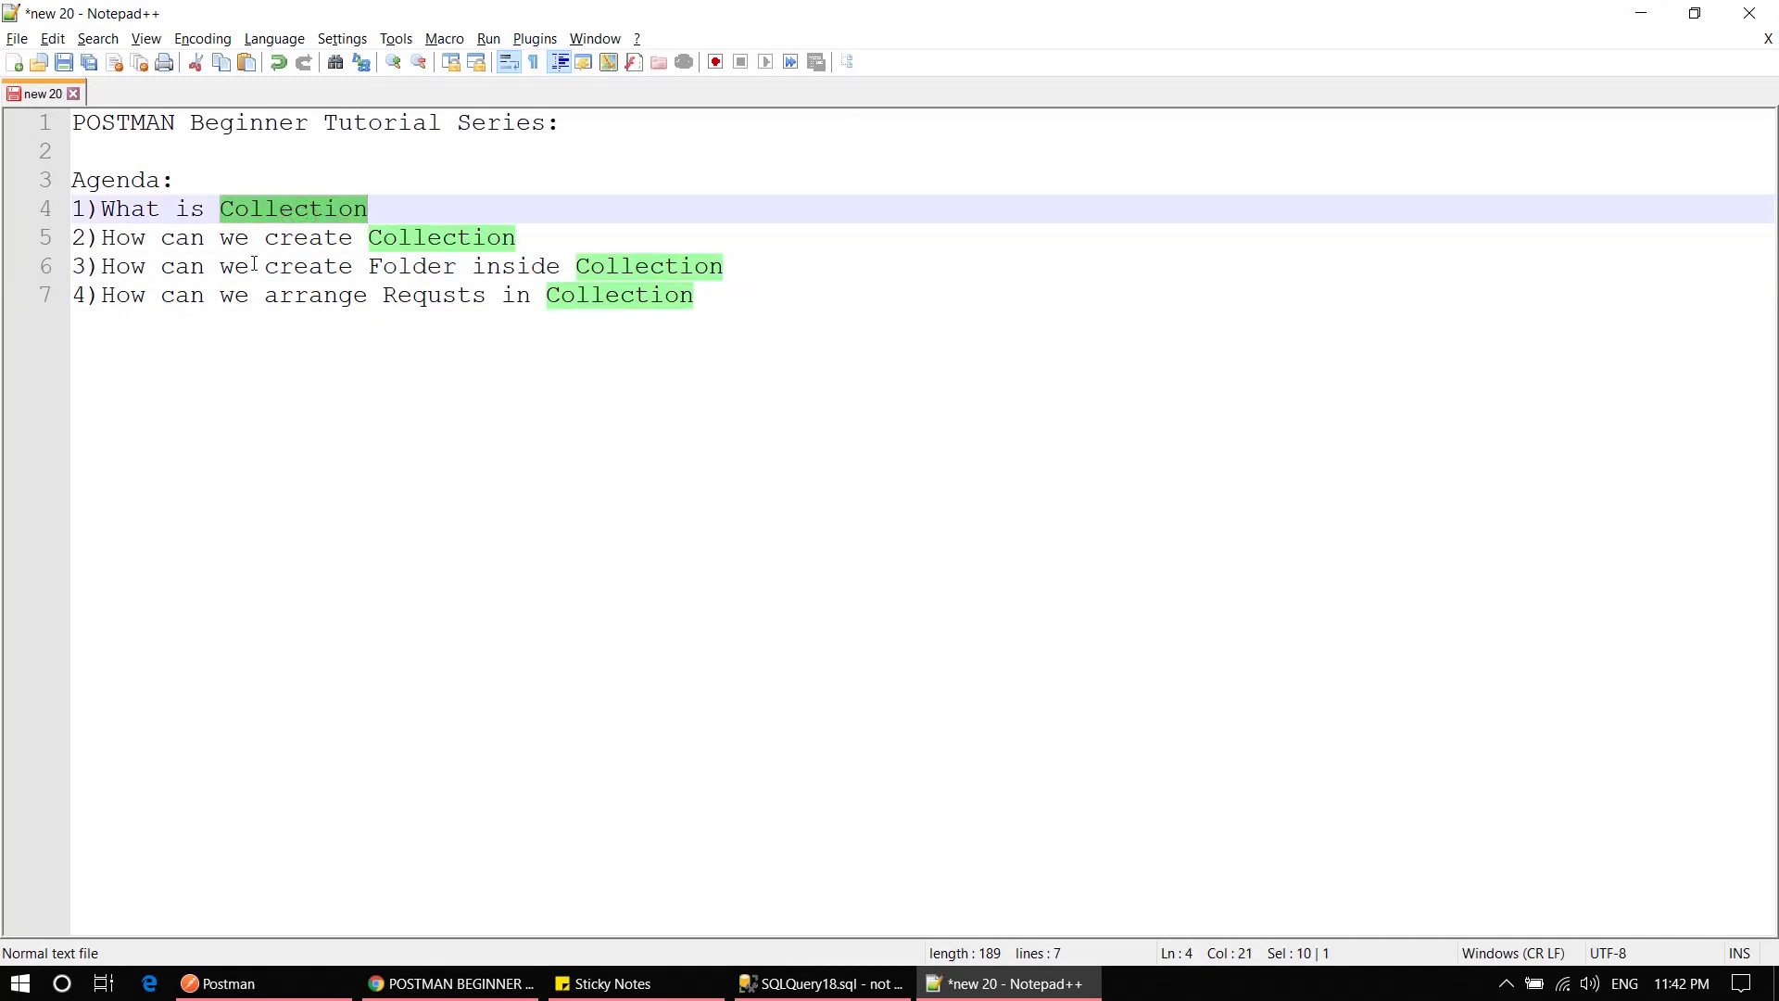
pyautogui.hotkey('alt', 'Tab')
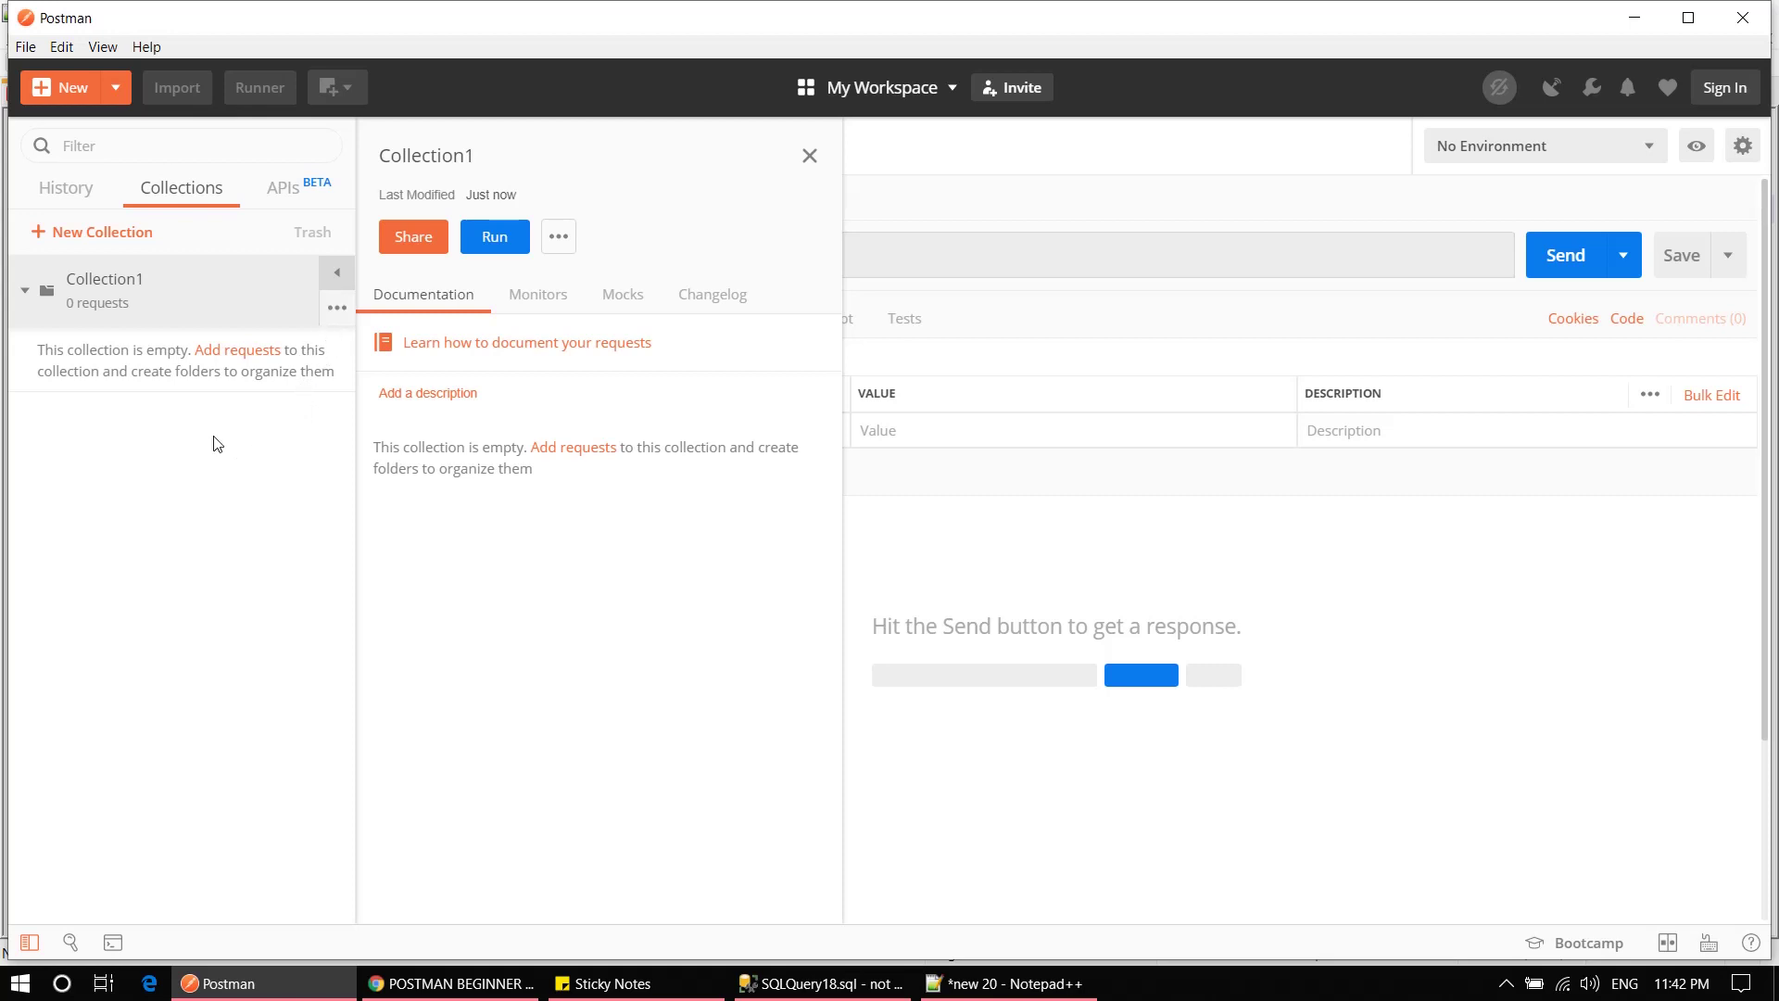
pyautogui.click(239, 352)
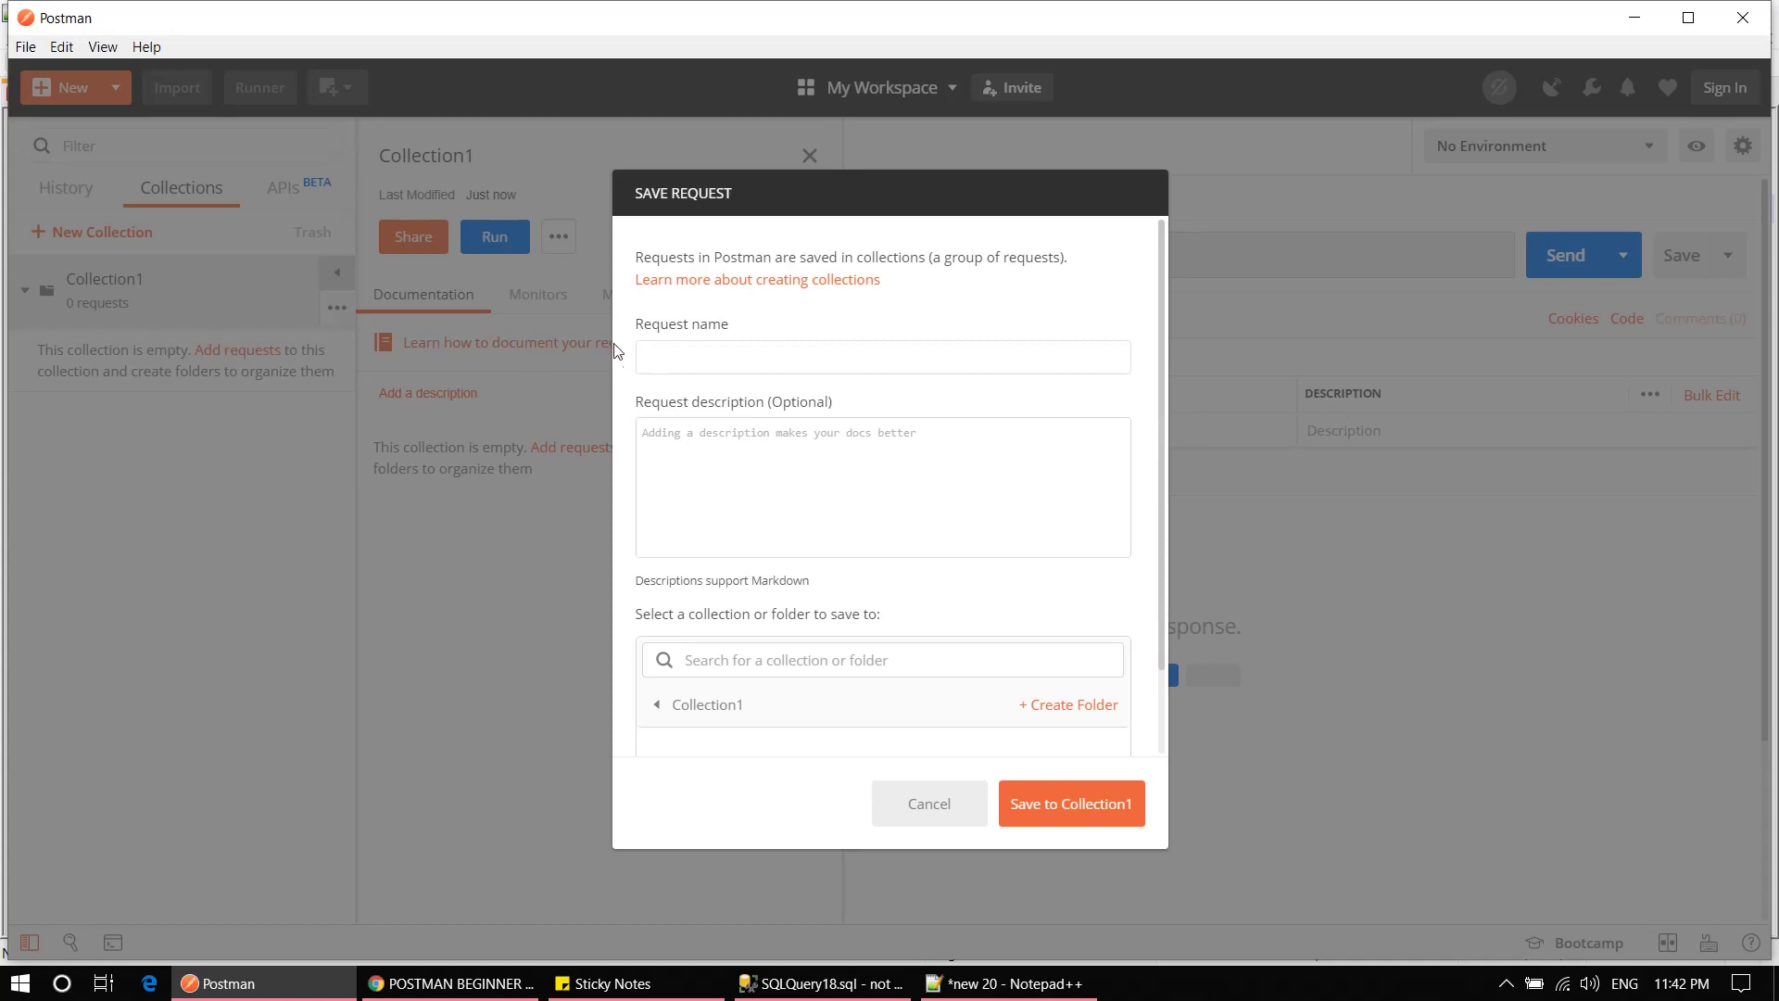
pyautogui.press('Escape')
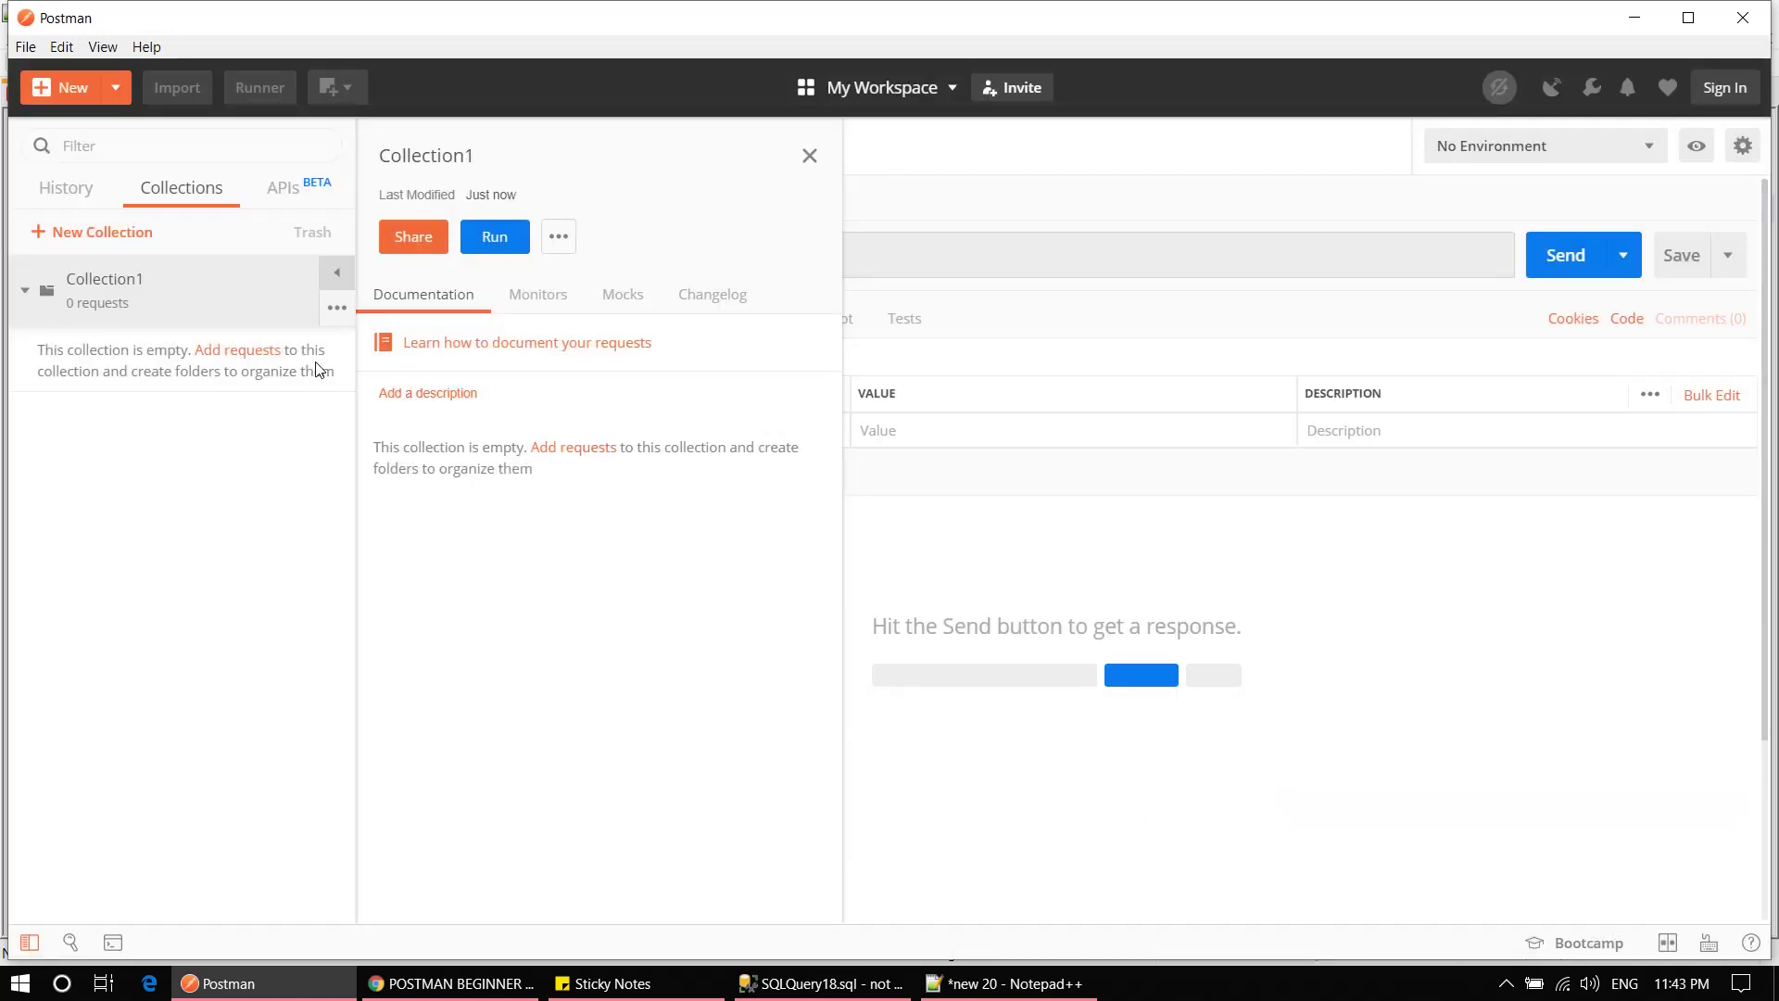
# Step: Add a folder named LocalHost to Collection1
pyautogui.click(337, 309)
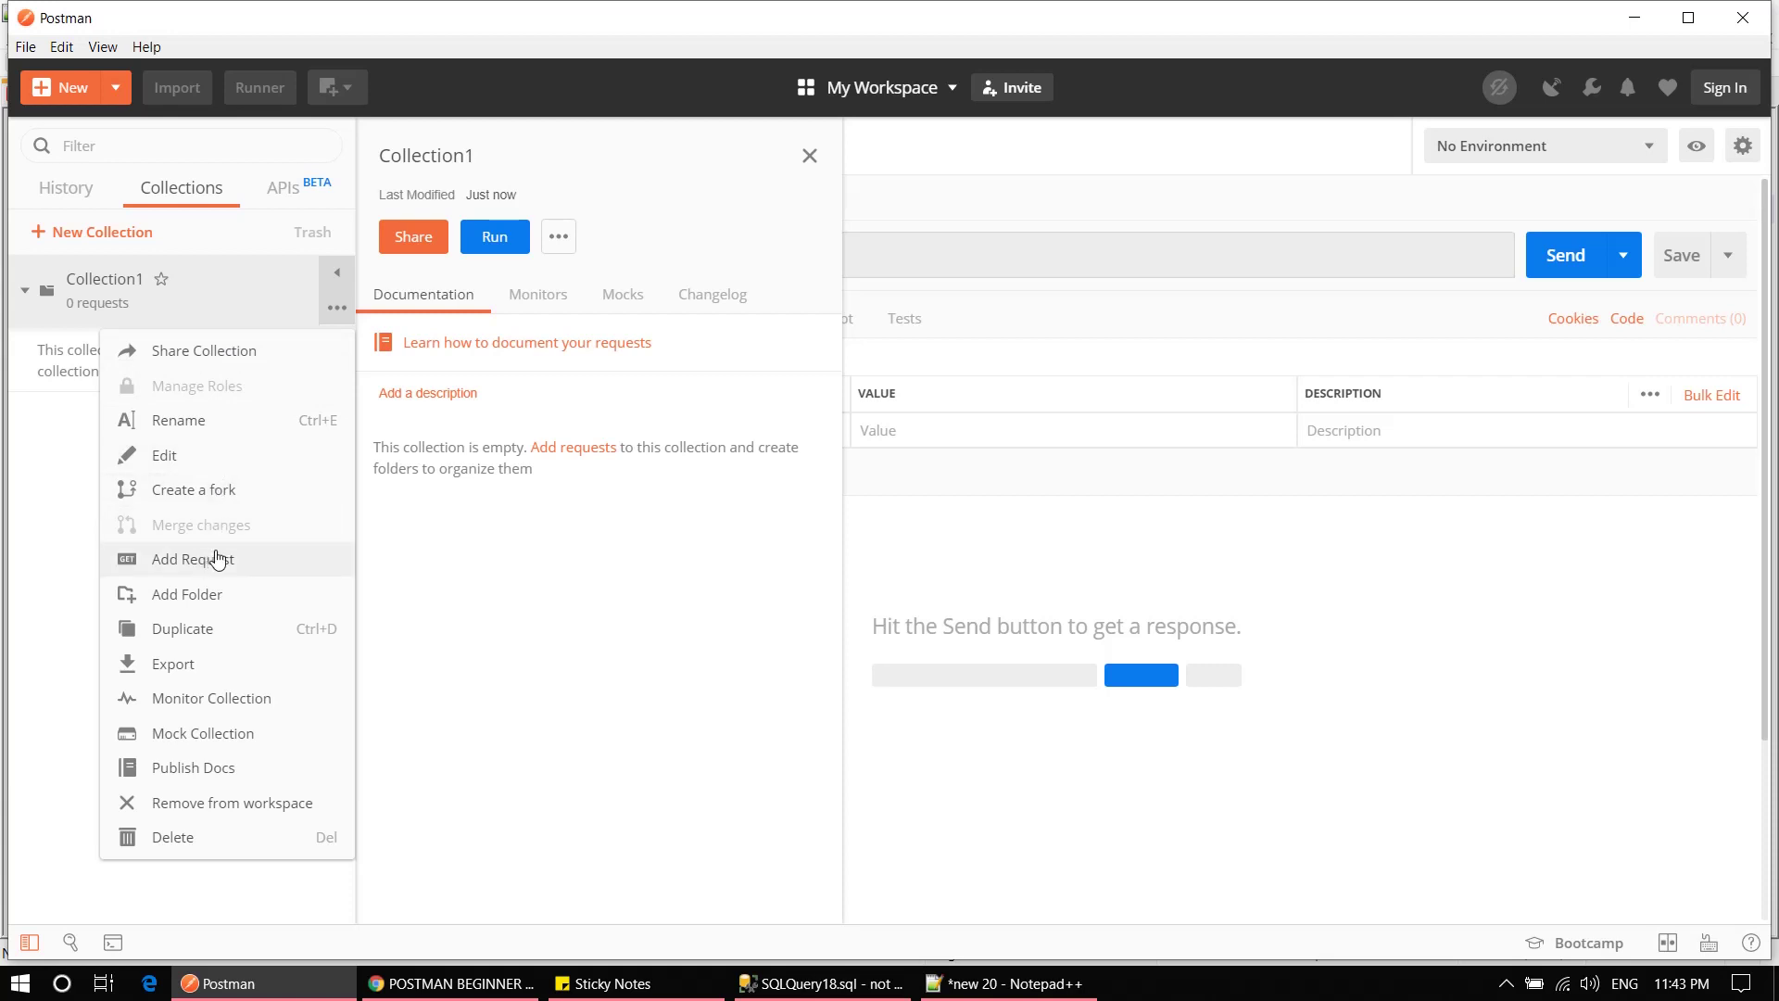
pyautogui.click(204, 600)
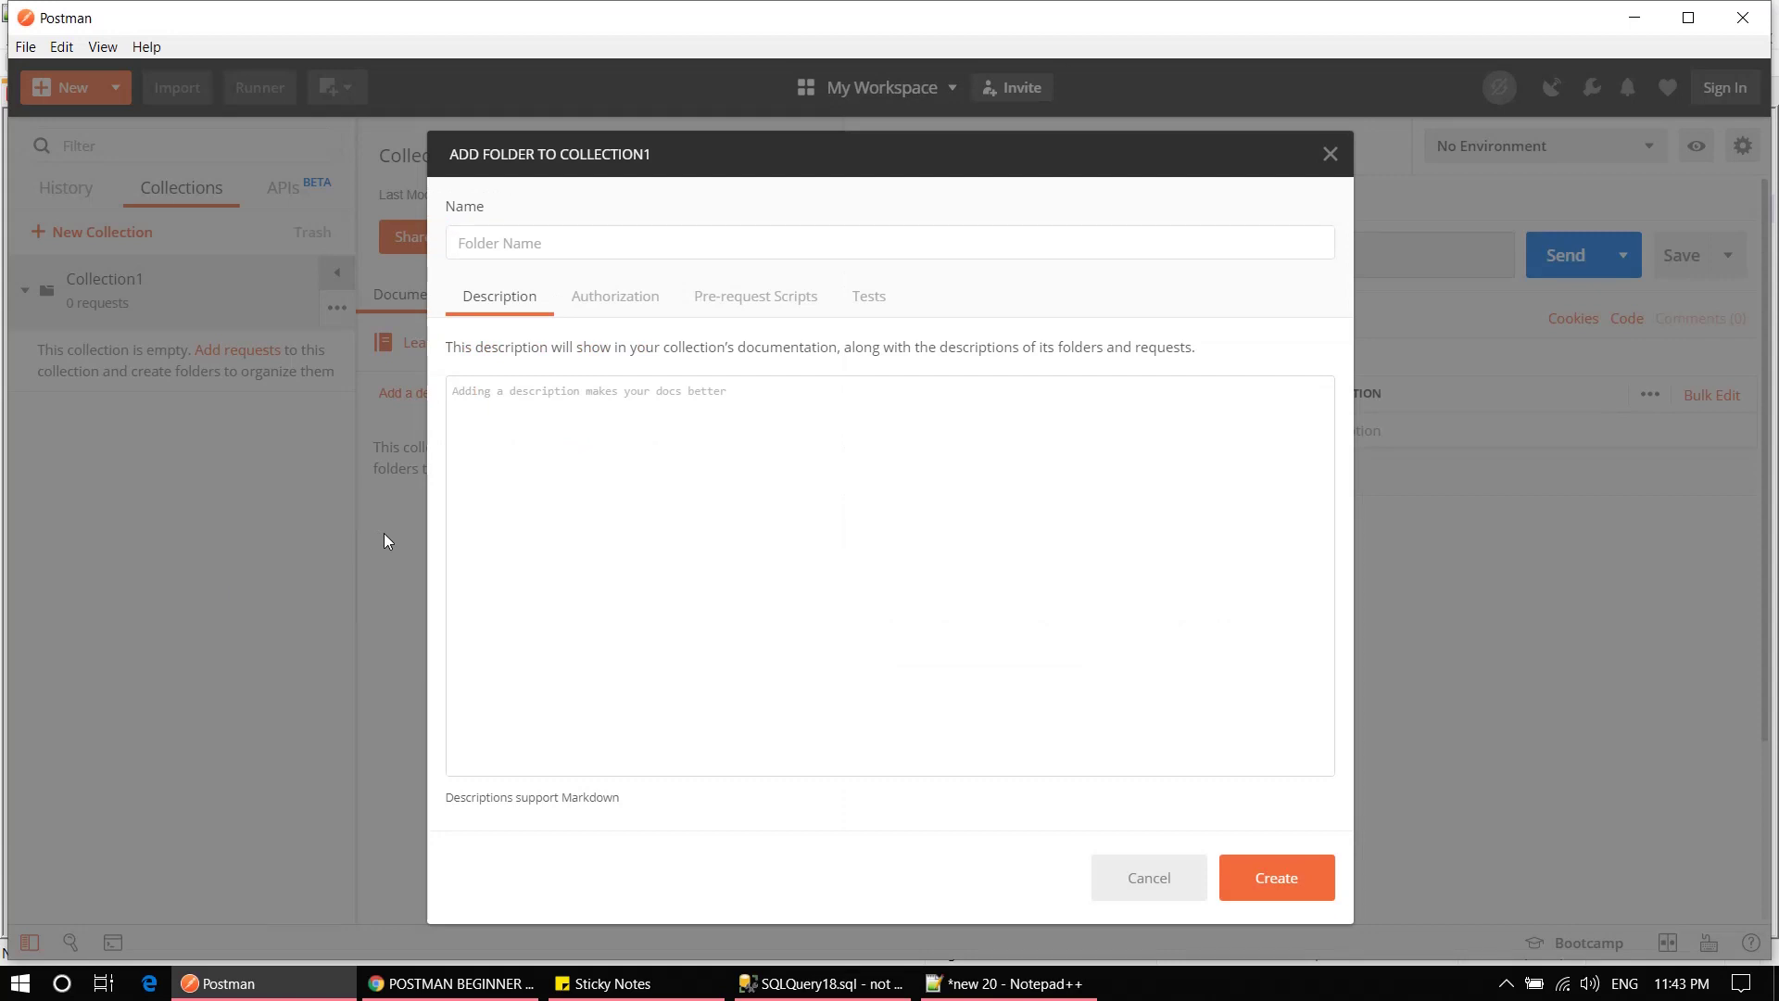
pyautogui.write('LocalHost')
pyautogui.click(1295, 884)
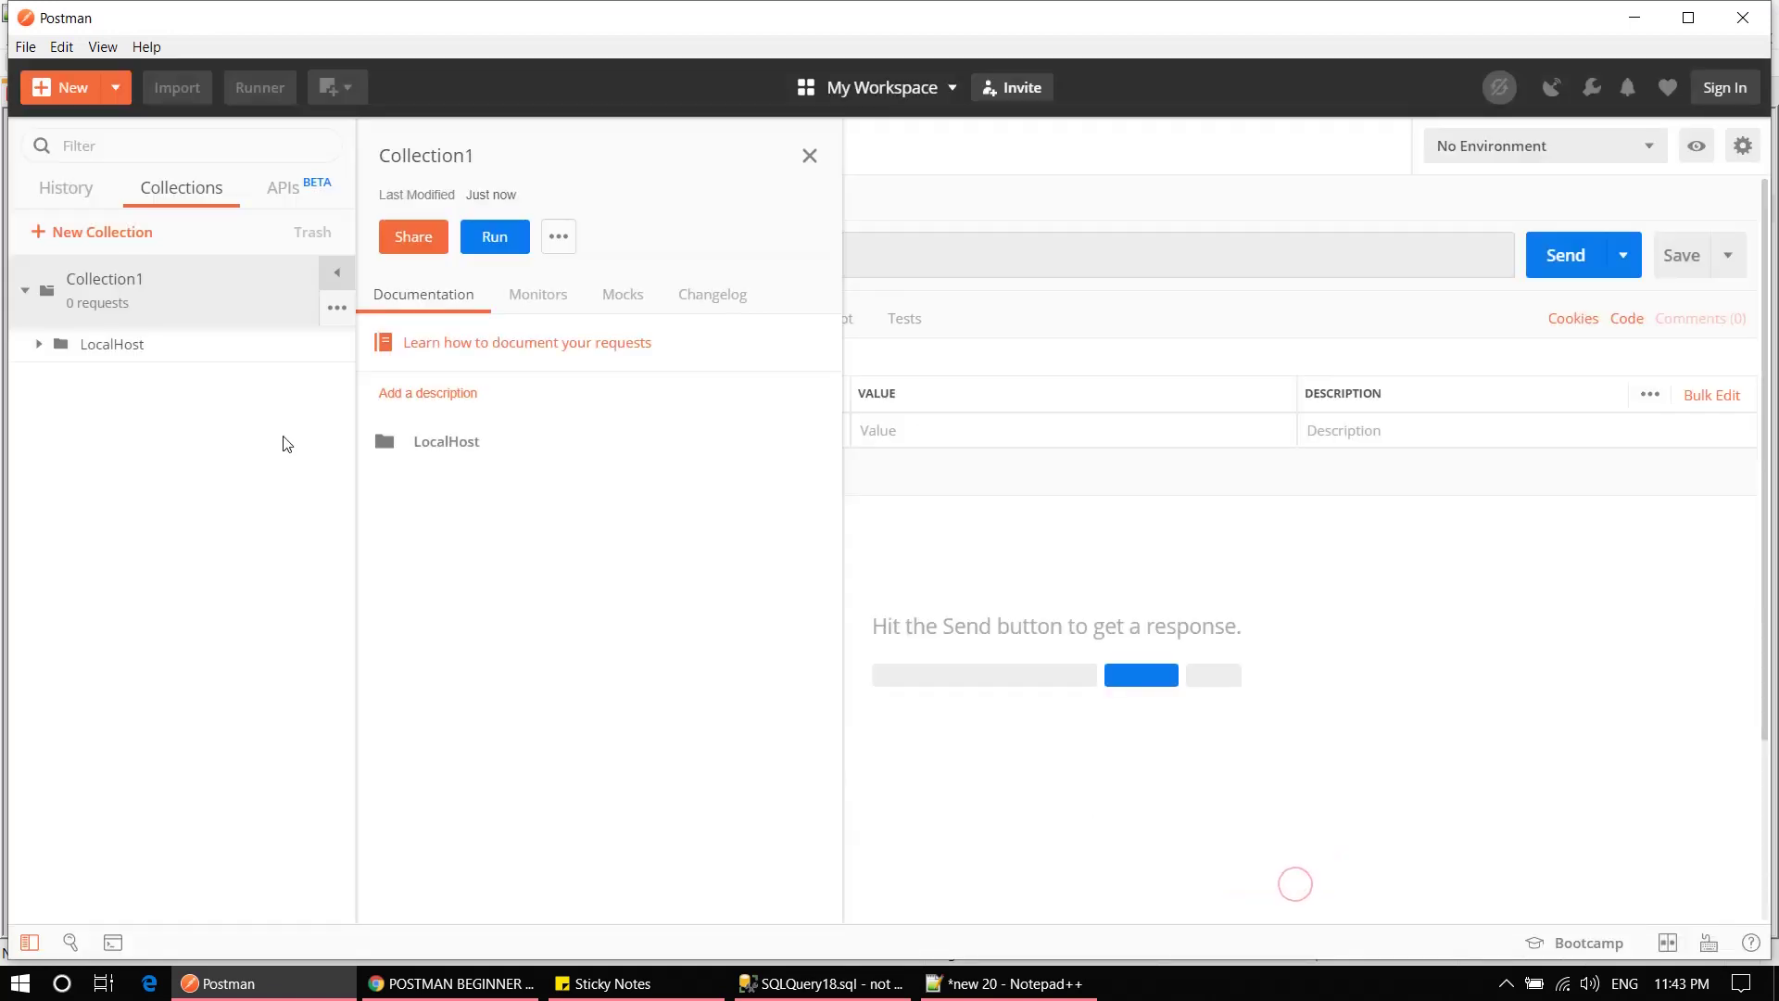
# Step: Add a folder named Develop to Collection1
pyautogui.click(336, 307)
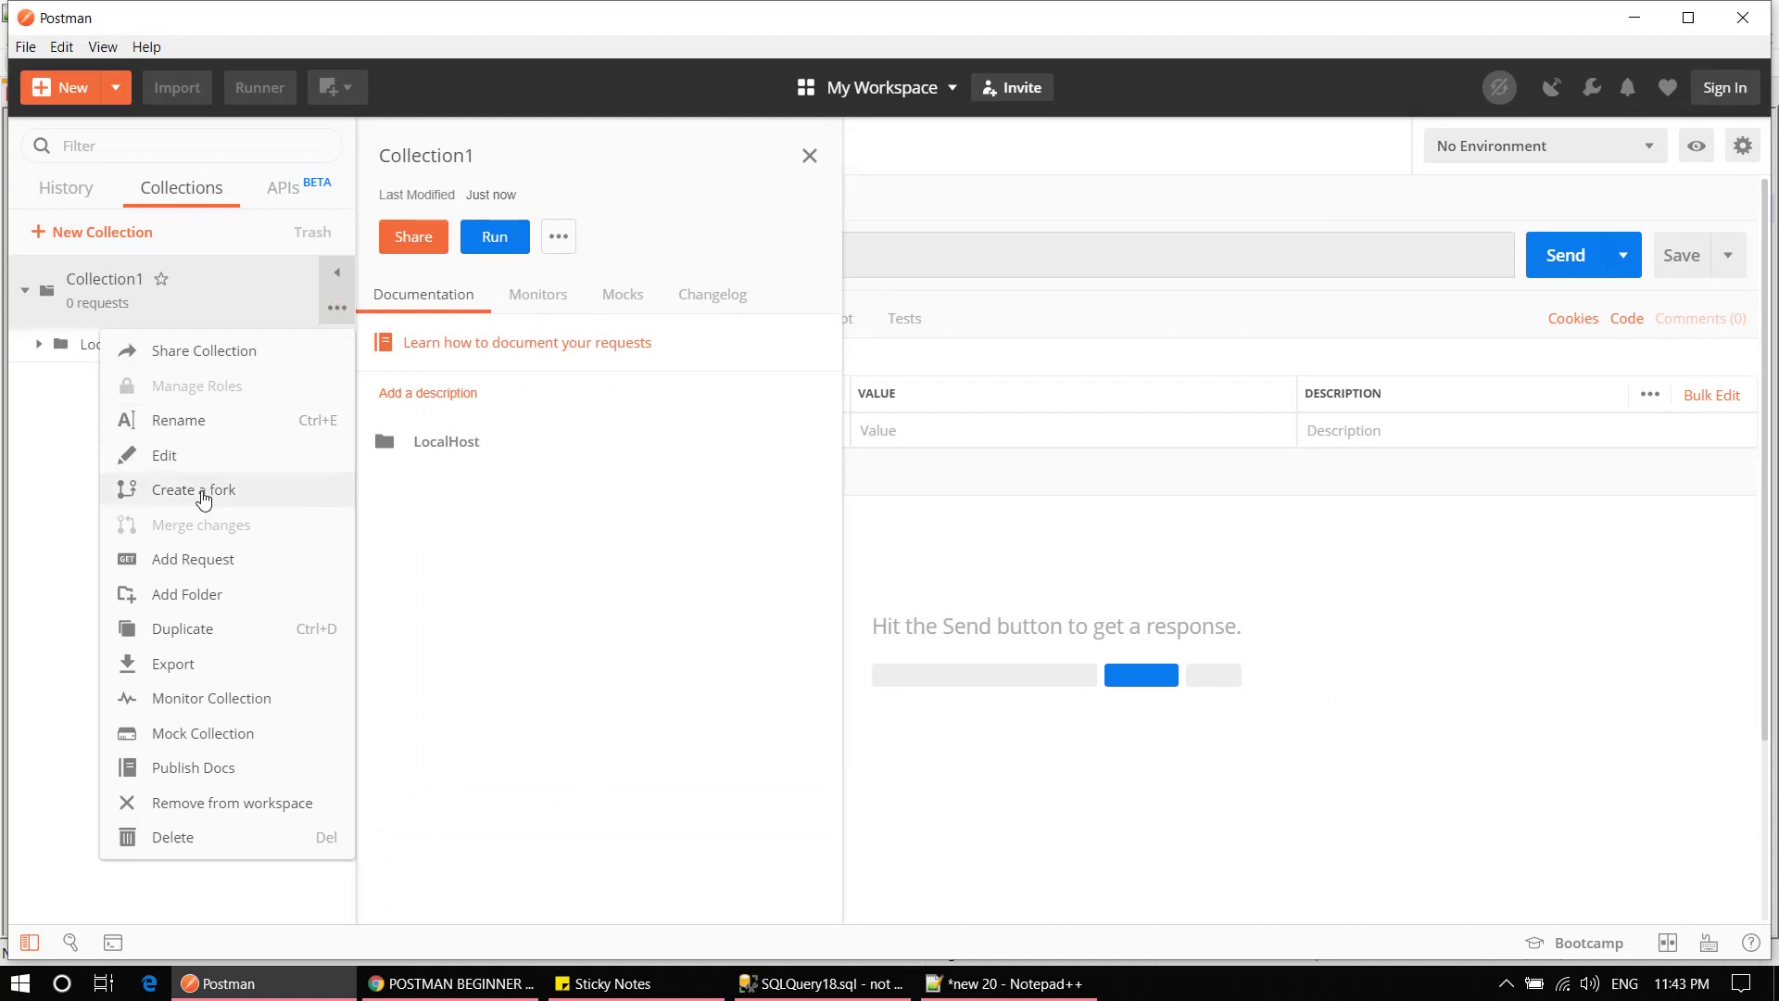
pyautogui.click(194, 596)
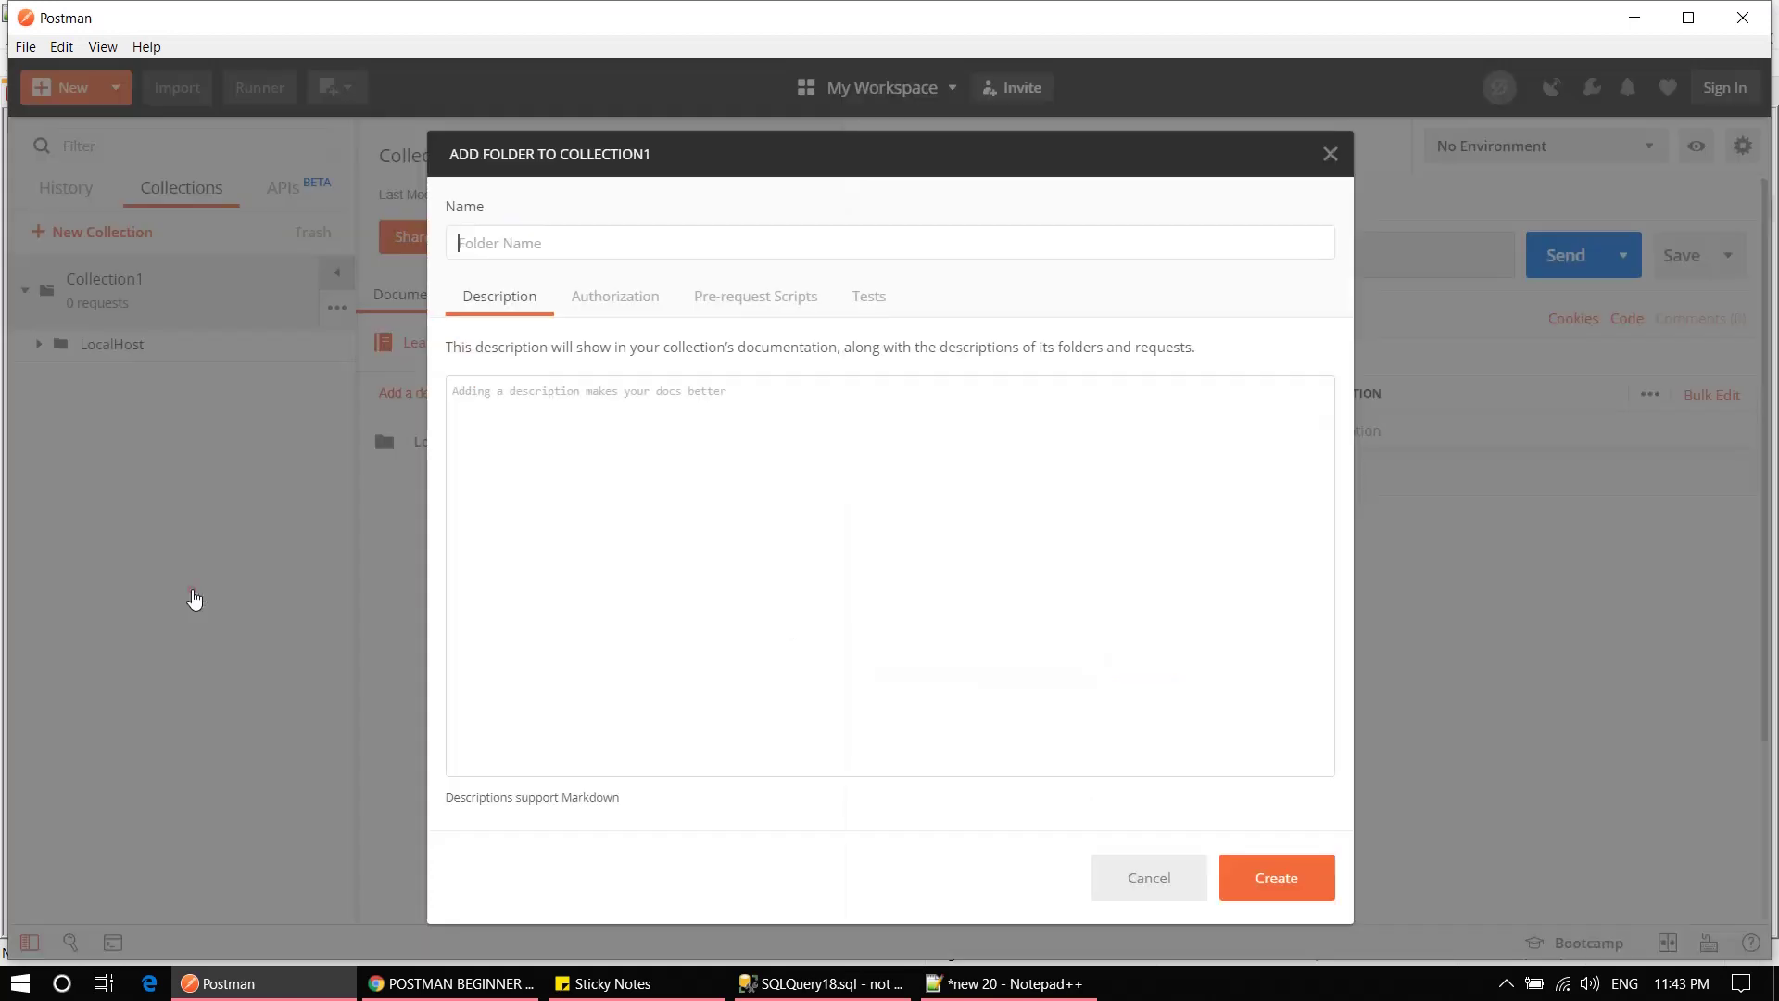
pyautogui.write('Develop')
pyautogui.click(1277, 876)
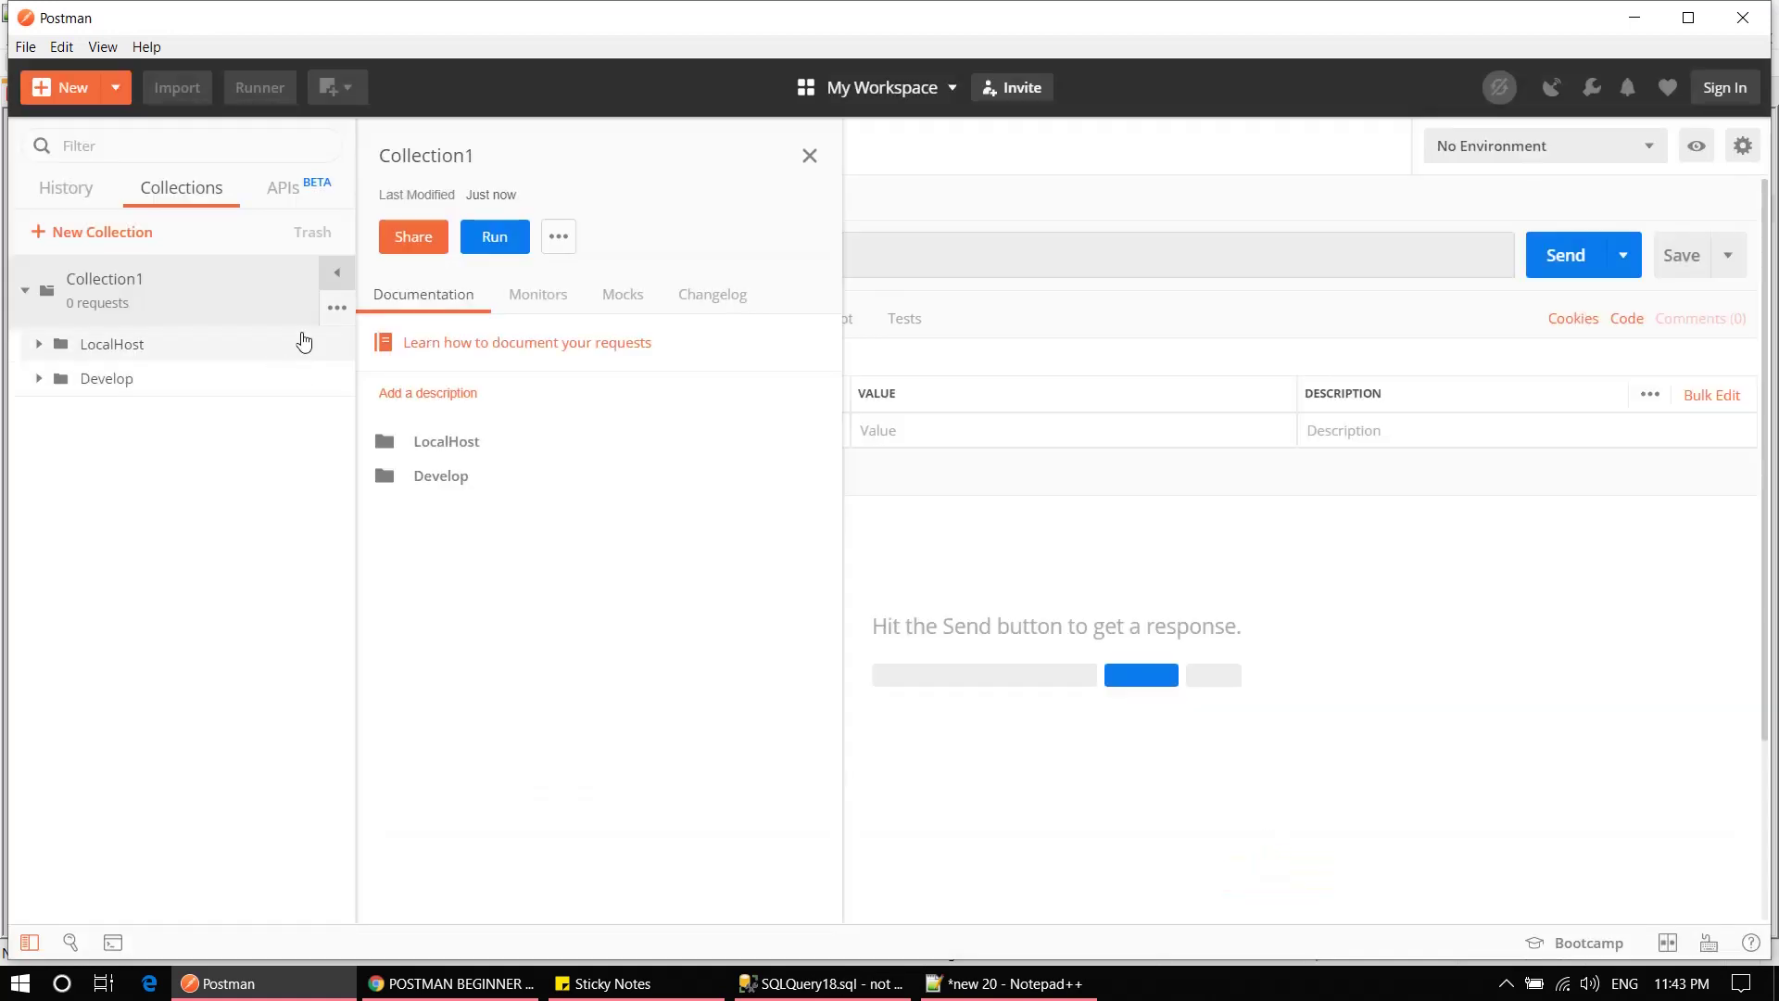
# Step: Add a folder named Production to Collection1
pyautogui.click(336, 307)
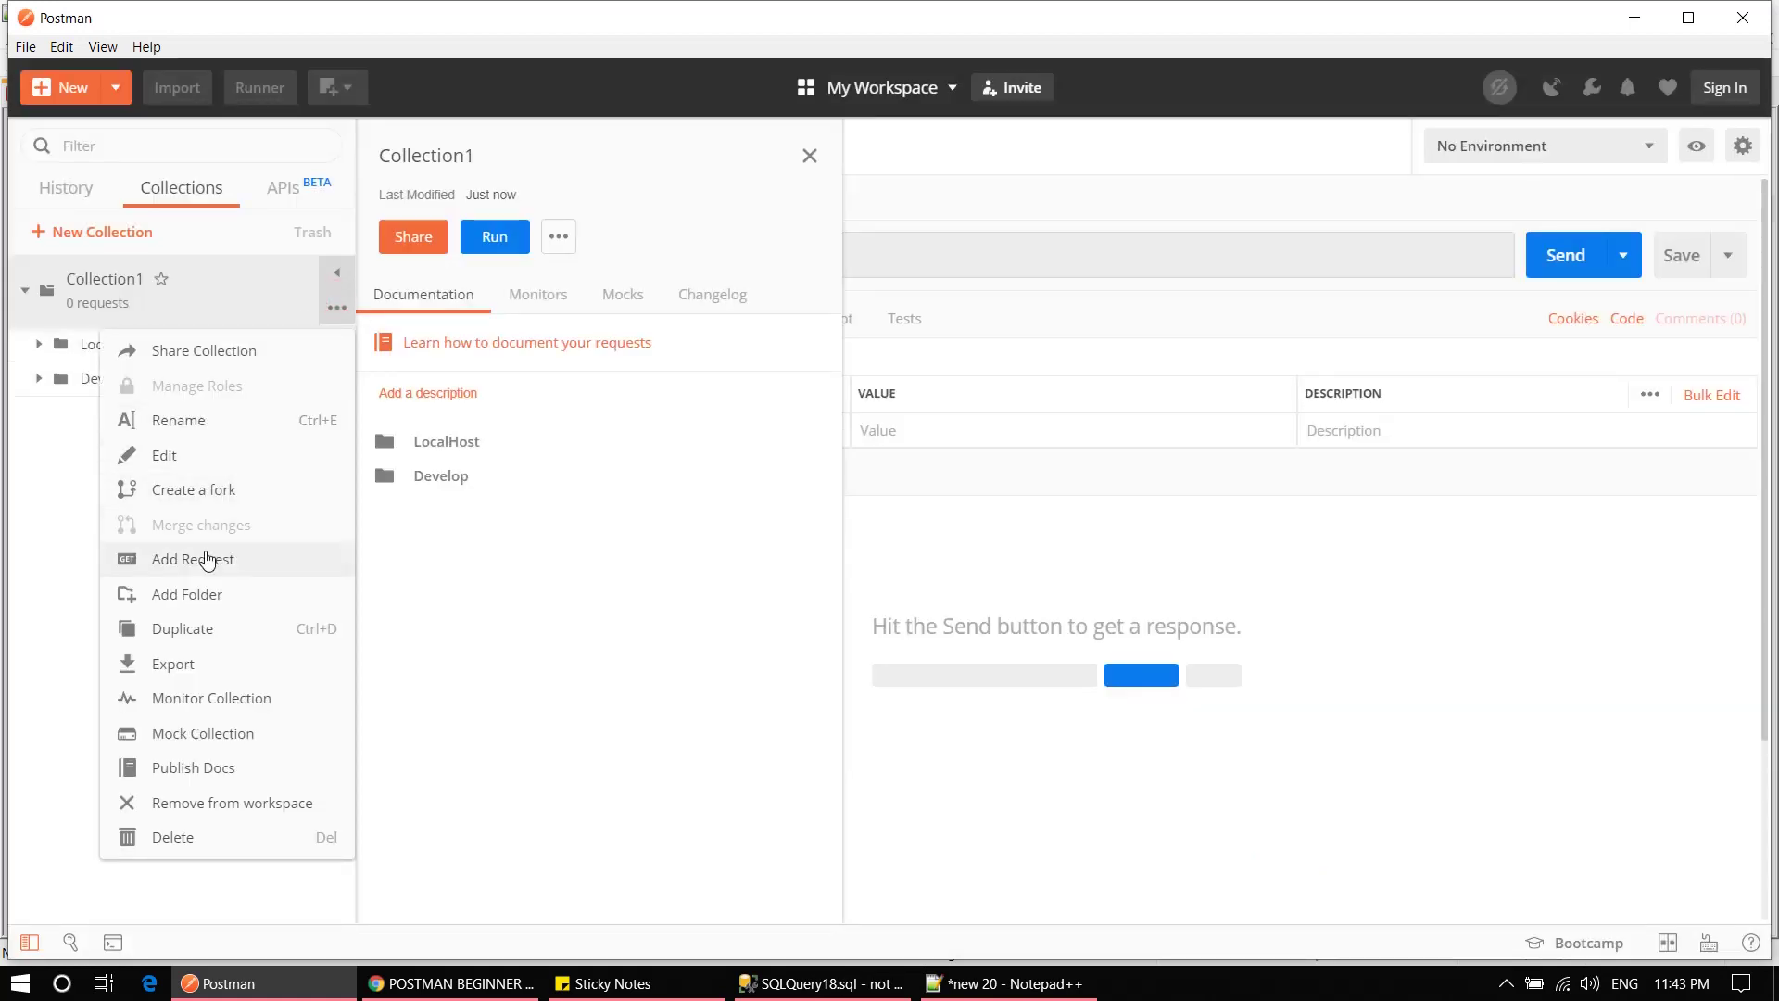
pyautogui.click(193, 593)
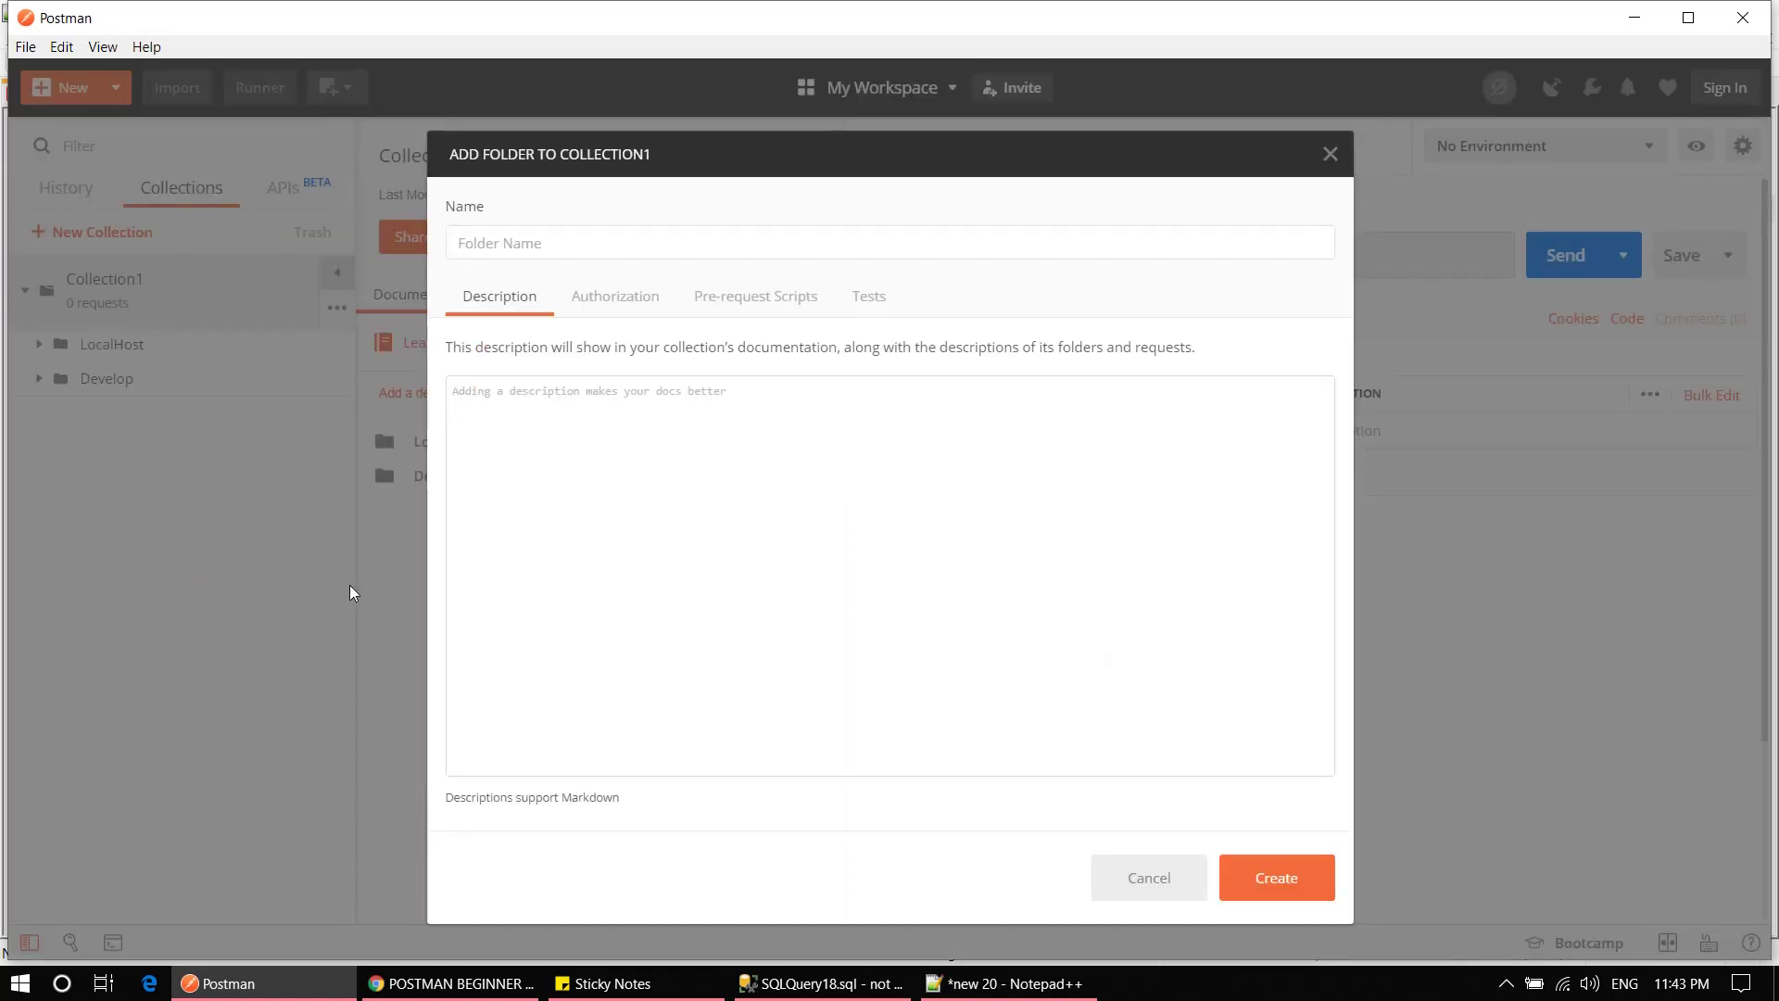
pyautogui.write('UA')
pyautogui.press('BackSpace')
pyautogui.press('BackSpace')
pyautogui.write('Production')
pyautogui.click(1286, 877)
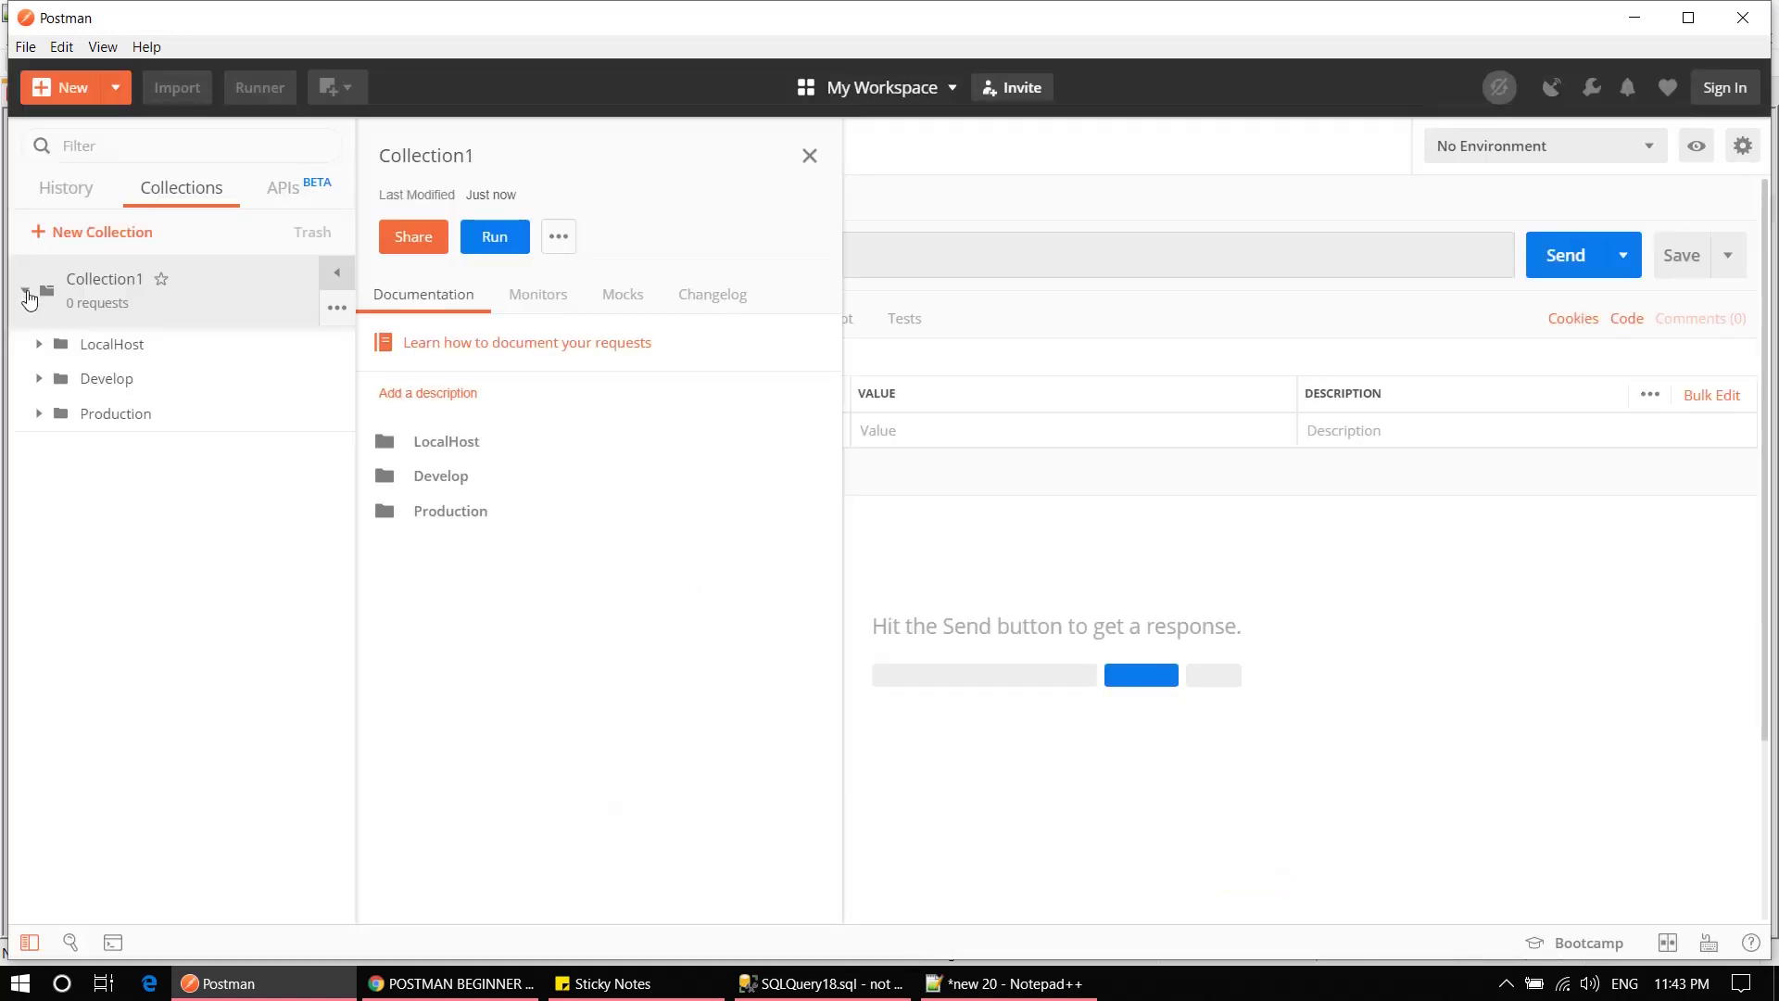
pyautogui.click(27, 293)
pyautogui.click(26, 289)
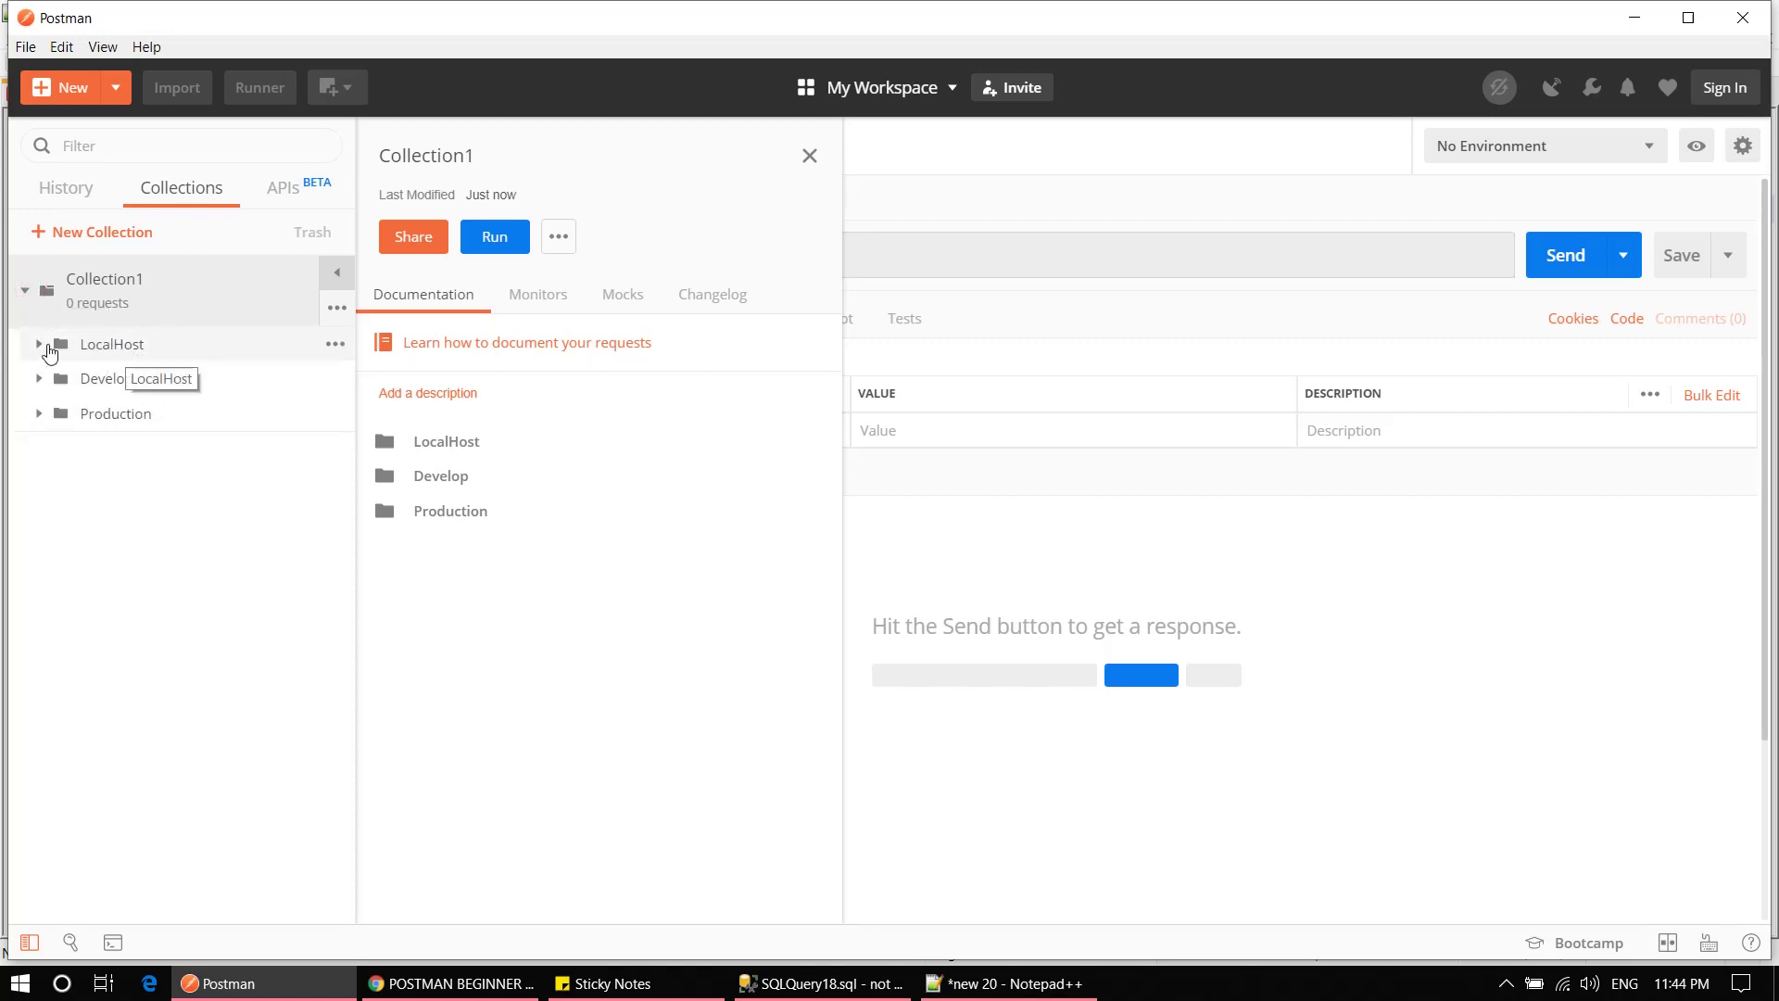
# Step: Add a request named GetEmployee to the LocalHost folder and save it there
pyautogui.click(40, 345)
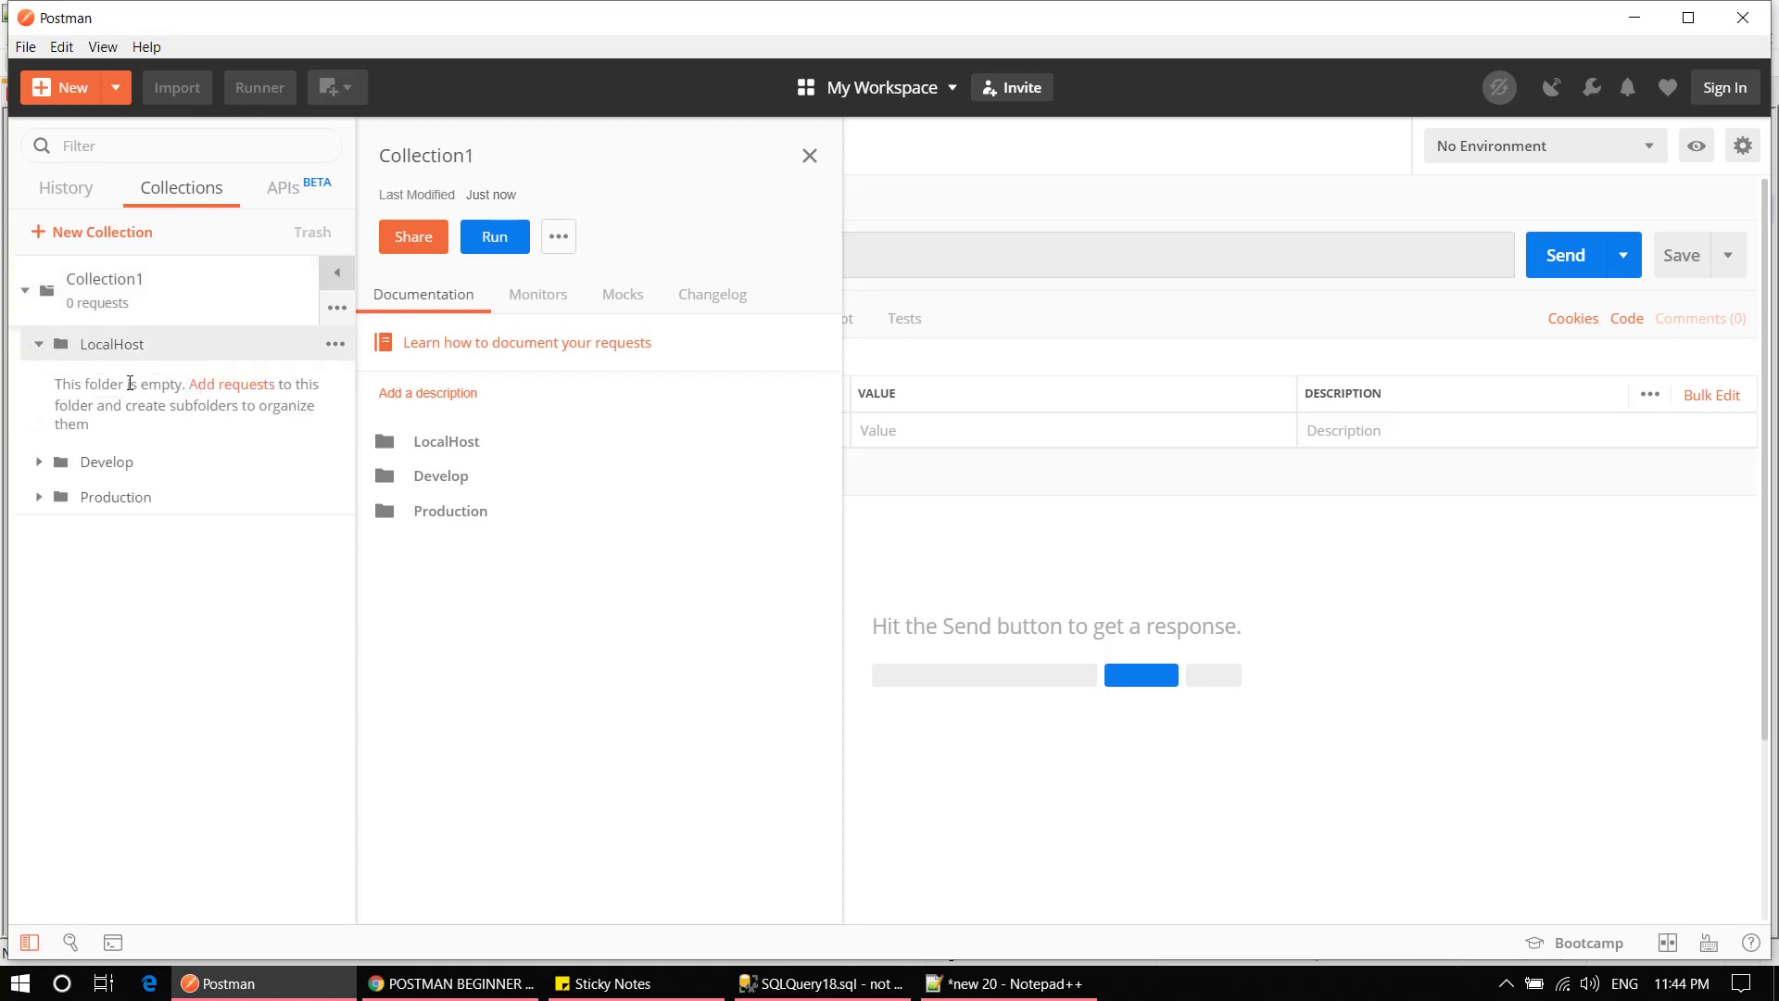
pyautogui.click(222, 384)
pyautogui.write('GEet')
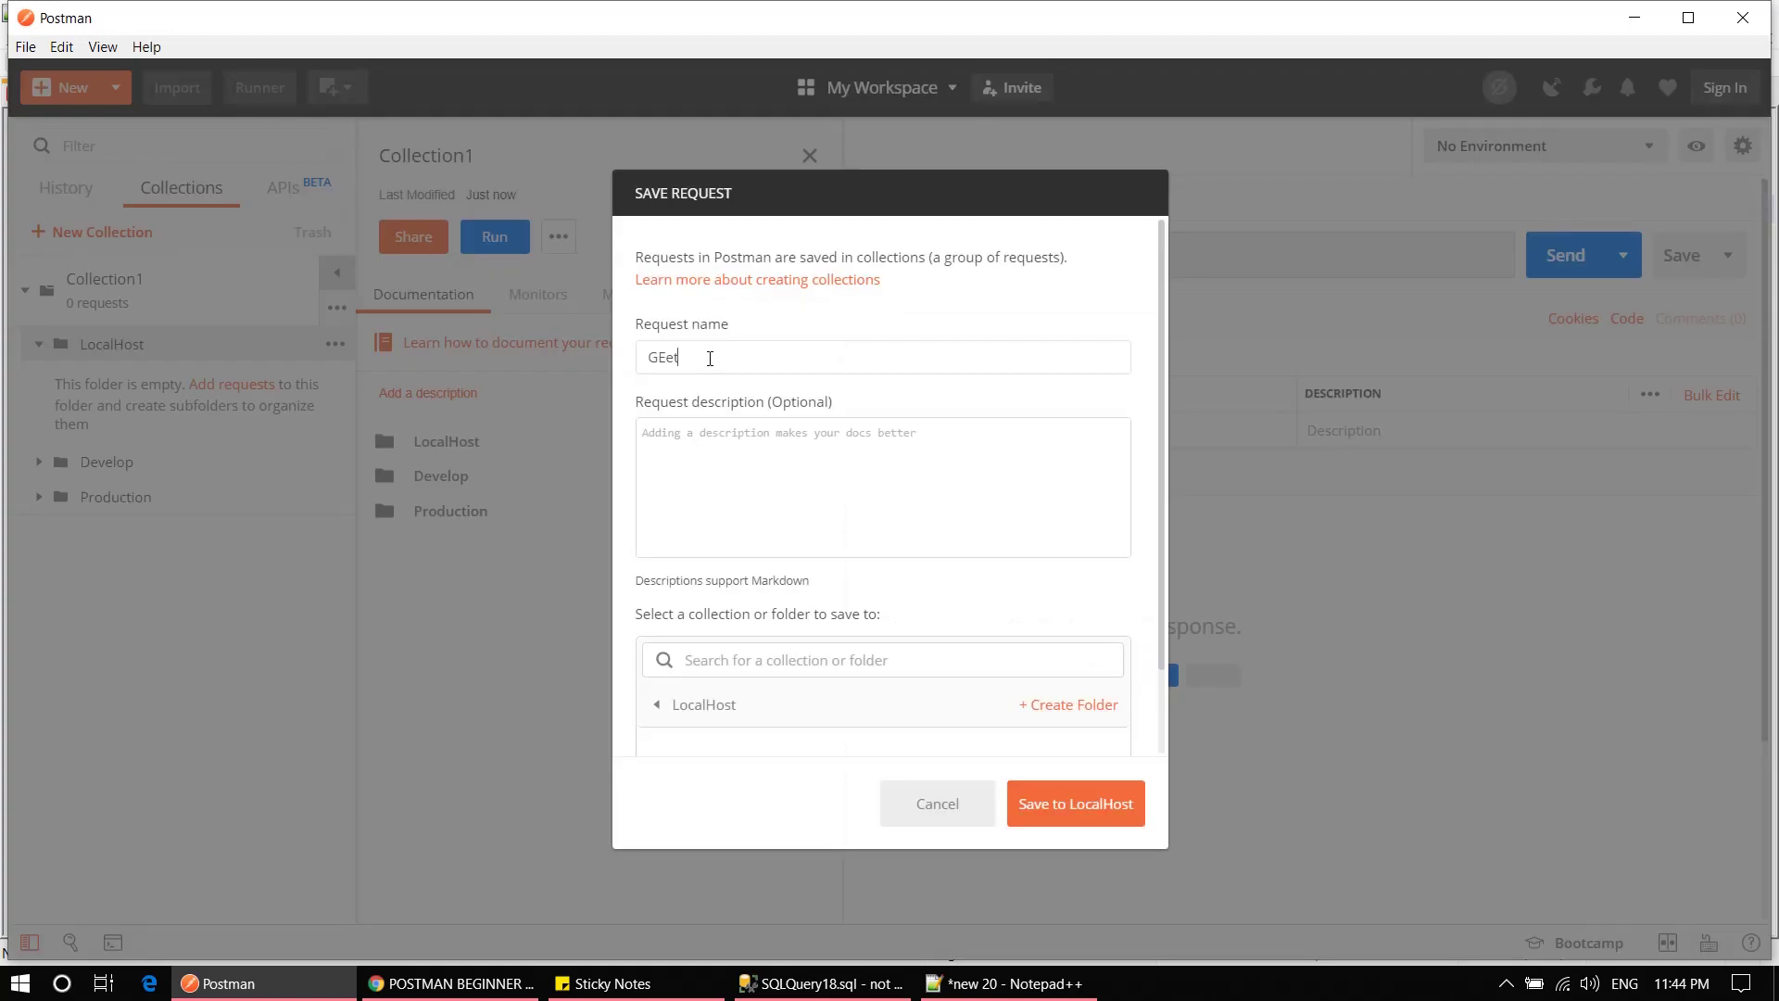
pyautogui.press('BackSpace')
pyautogui.write('etEmployee')
pyautogui.press('Tab')
pyautogui.click(1069, 824)
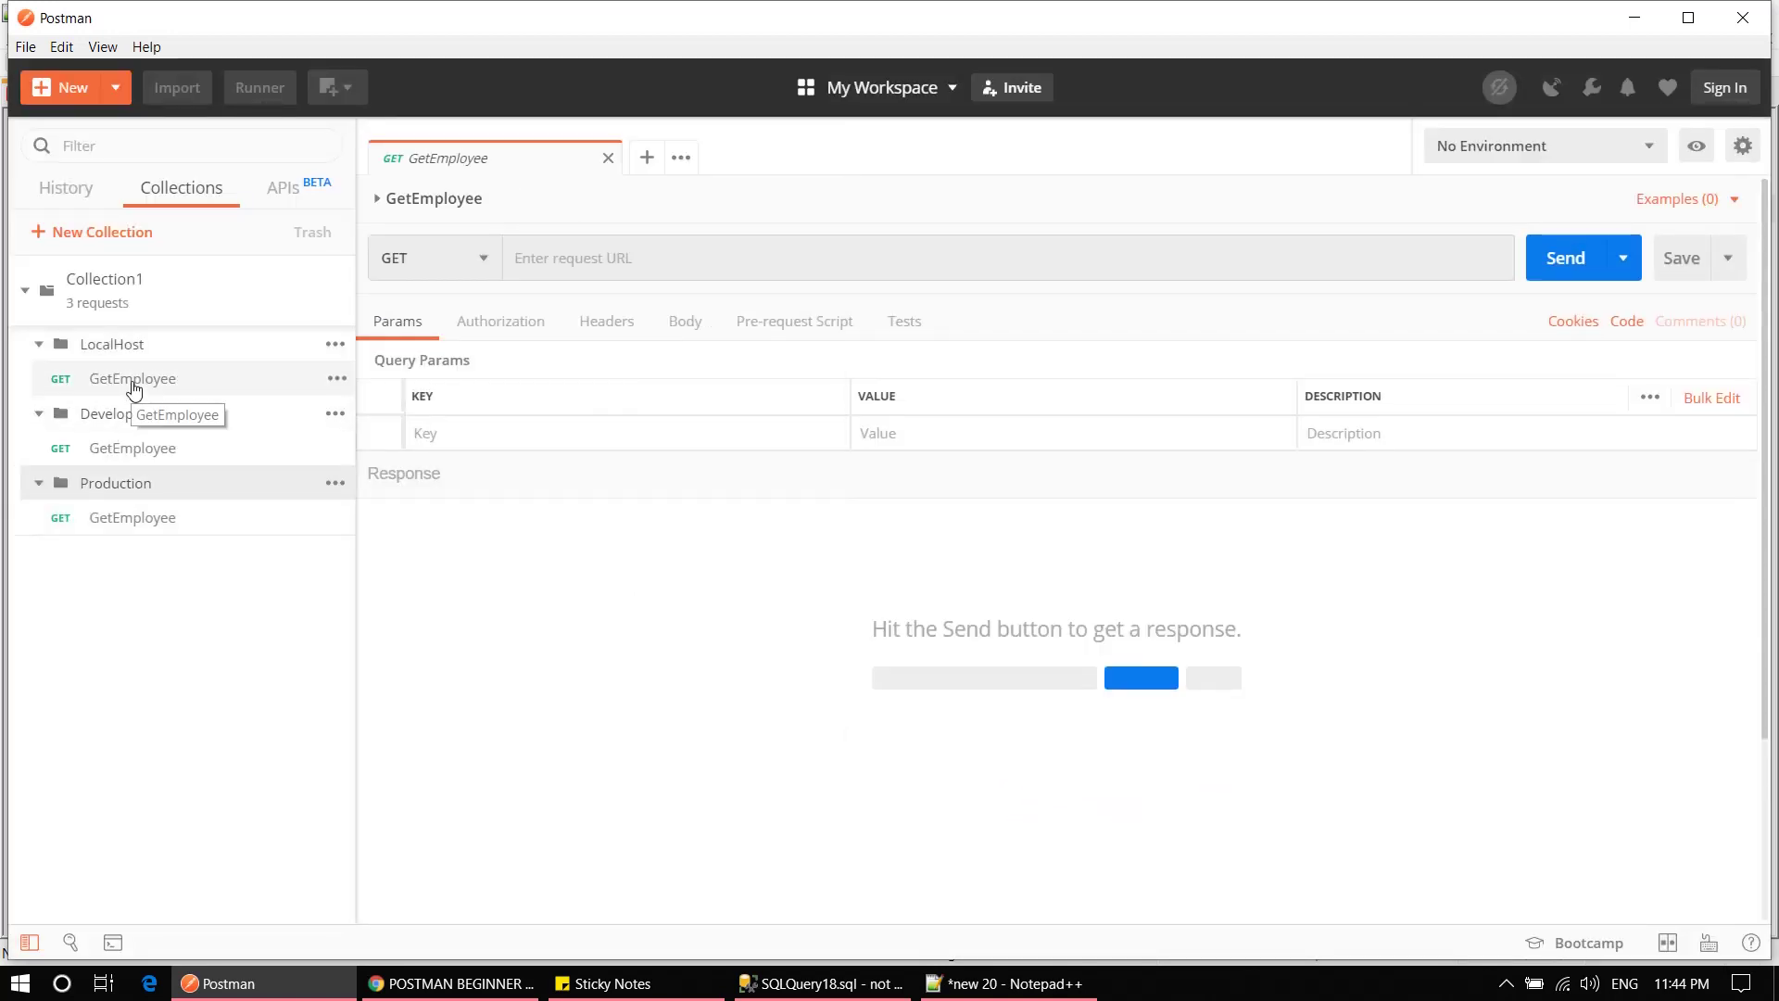
pyautogui.click(133, 387)
pyautogui.click(575, 259)
pyautogui.write('http://localhost')
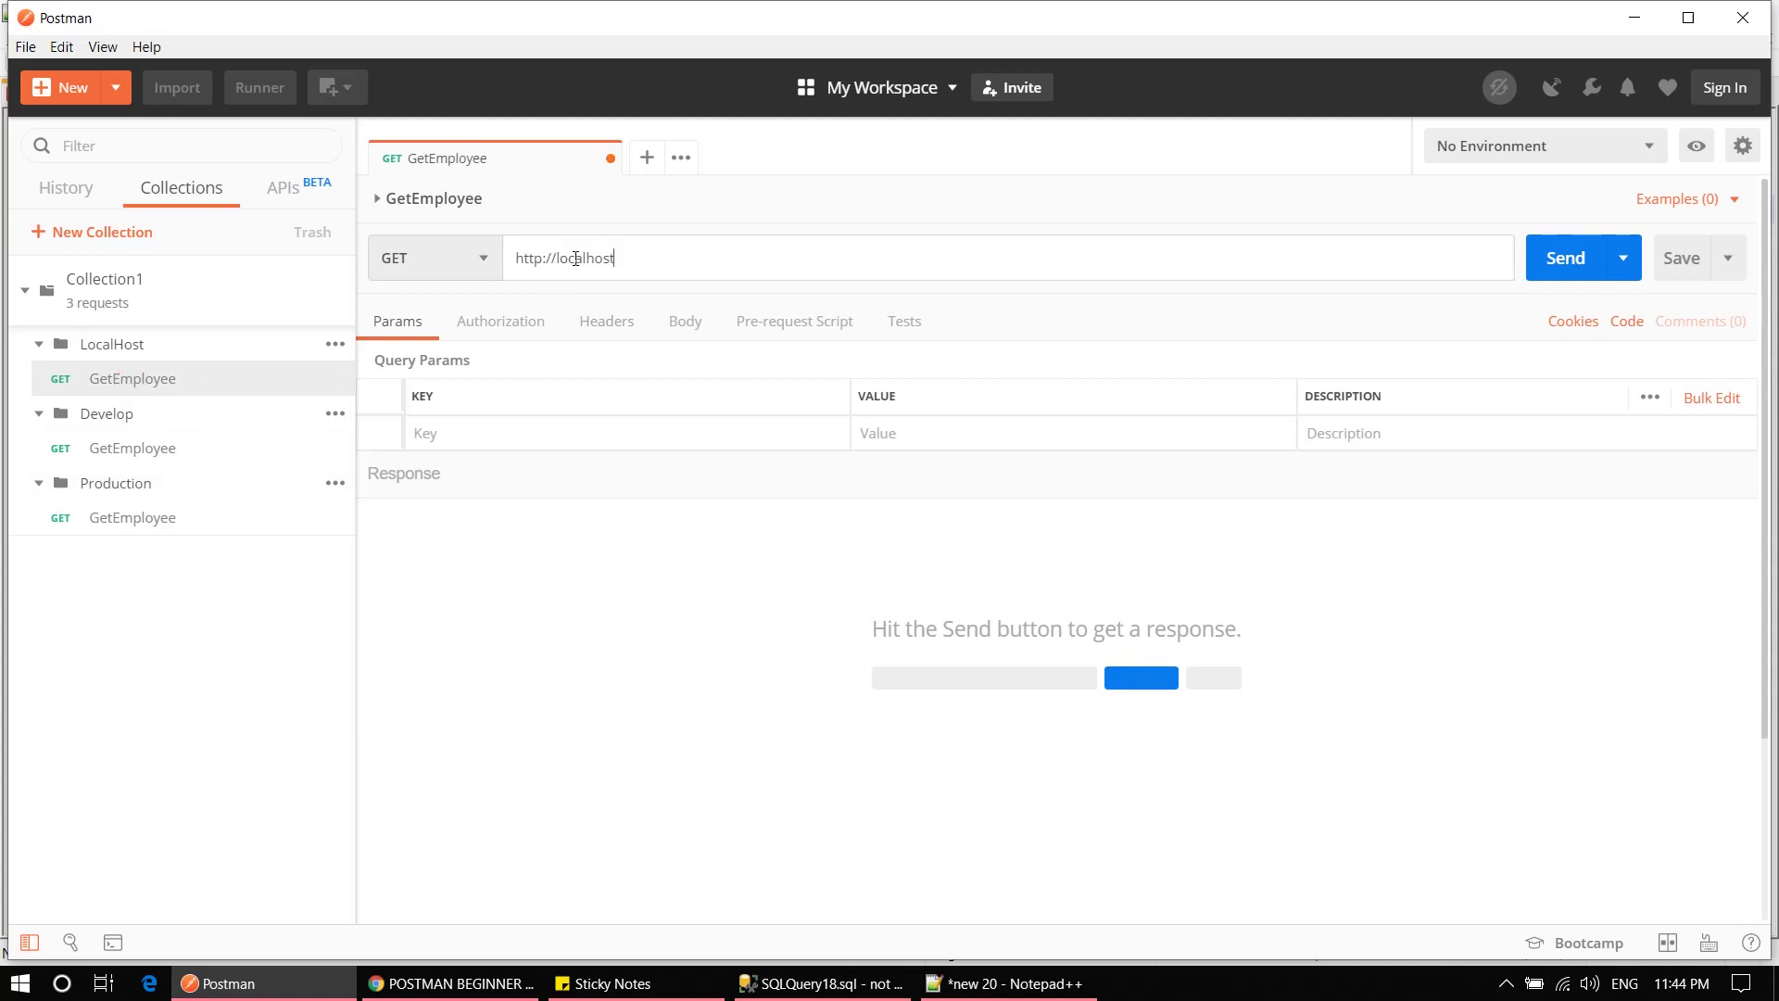
pyautogui.write(':5001')
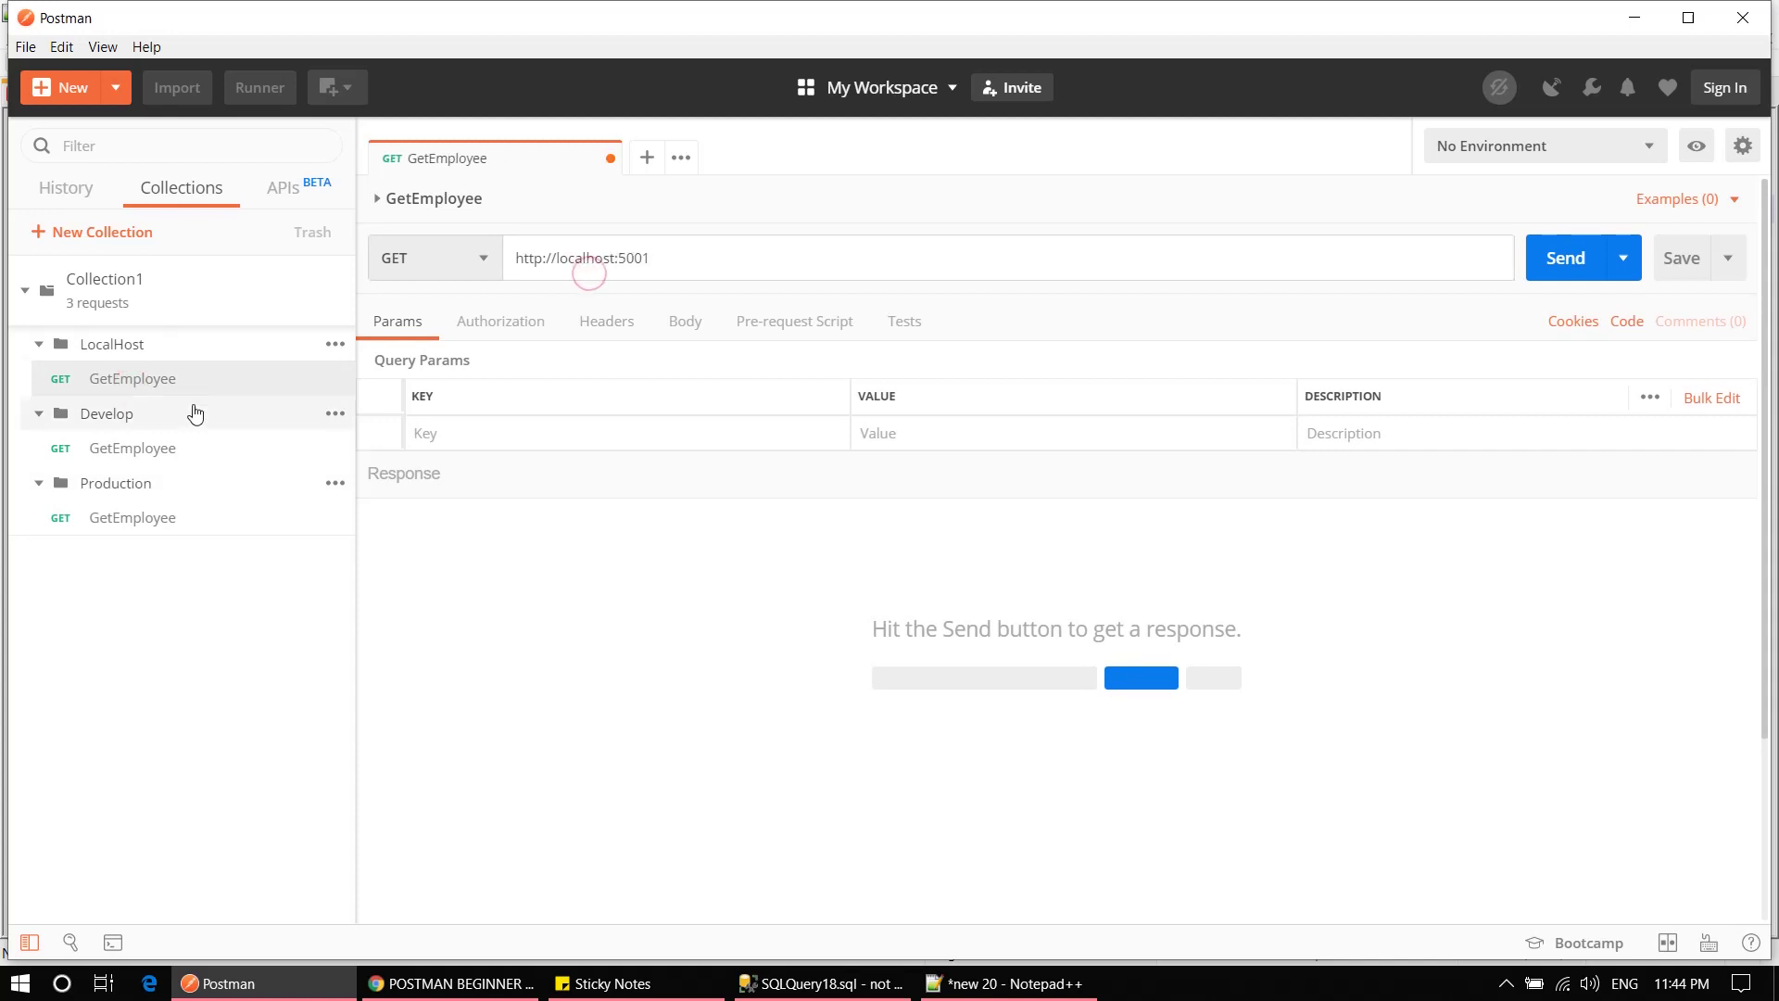
pyautogui.click(179, 449)
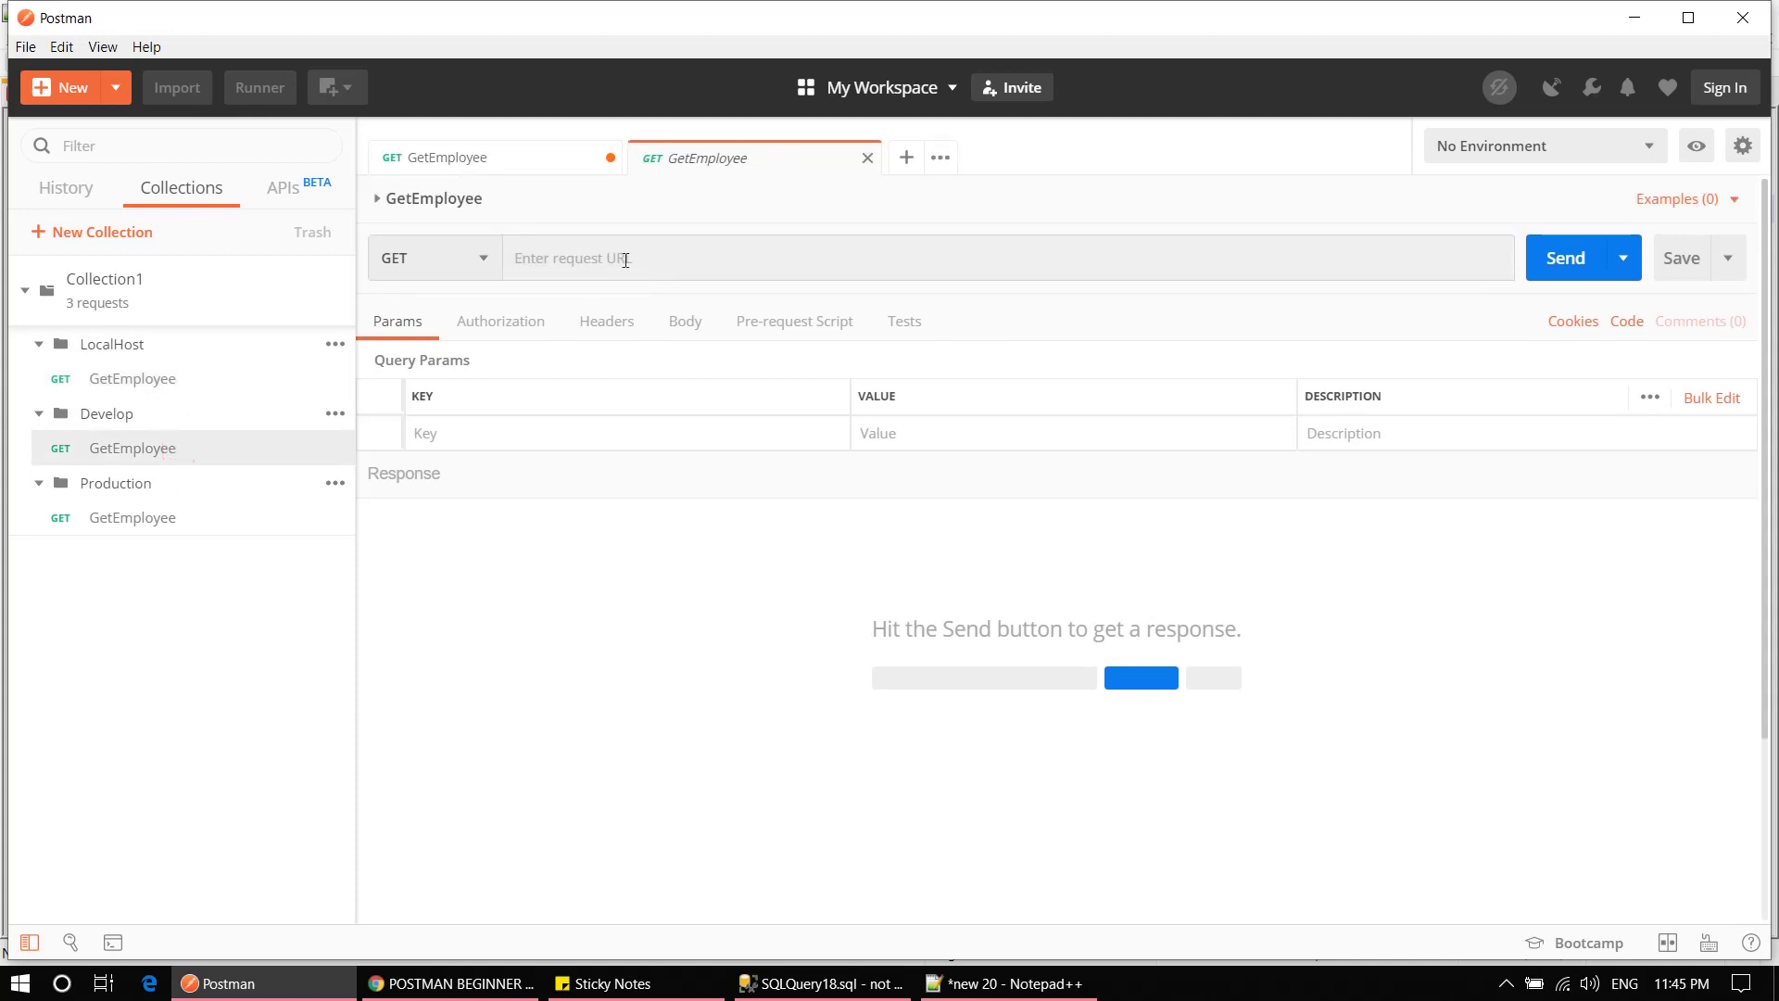
pyautogui.click(620, 259)
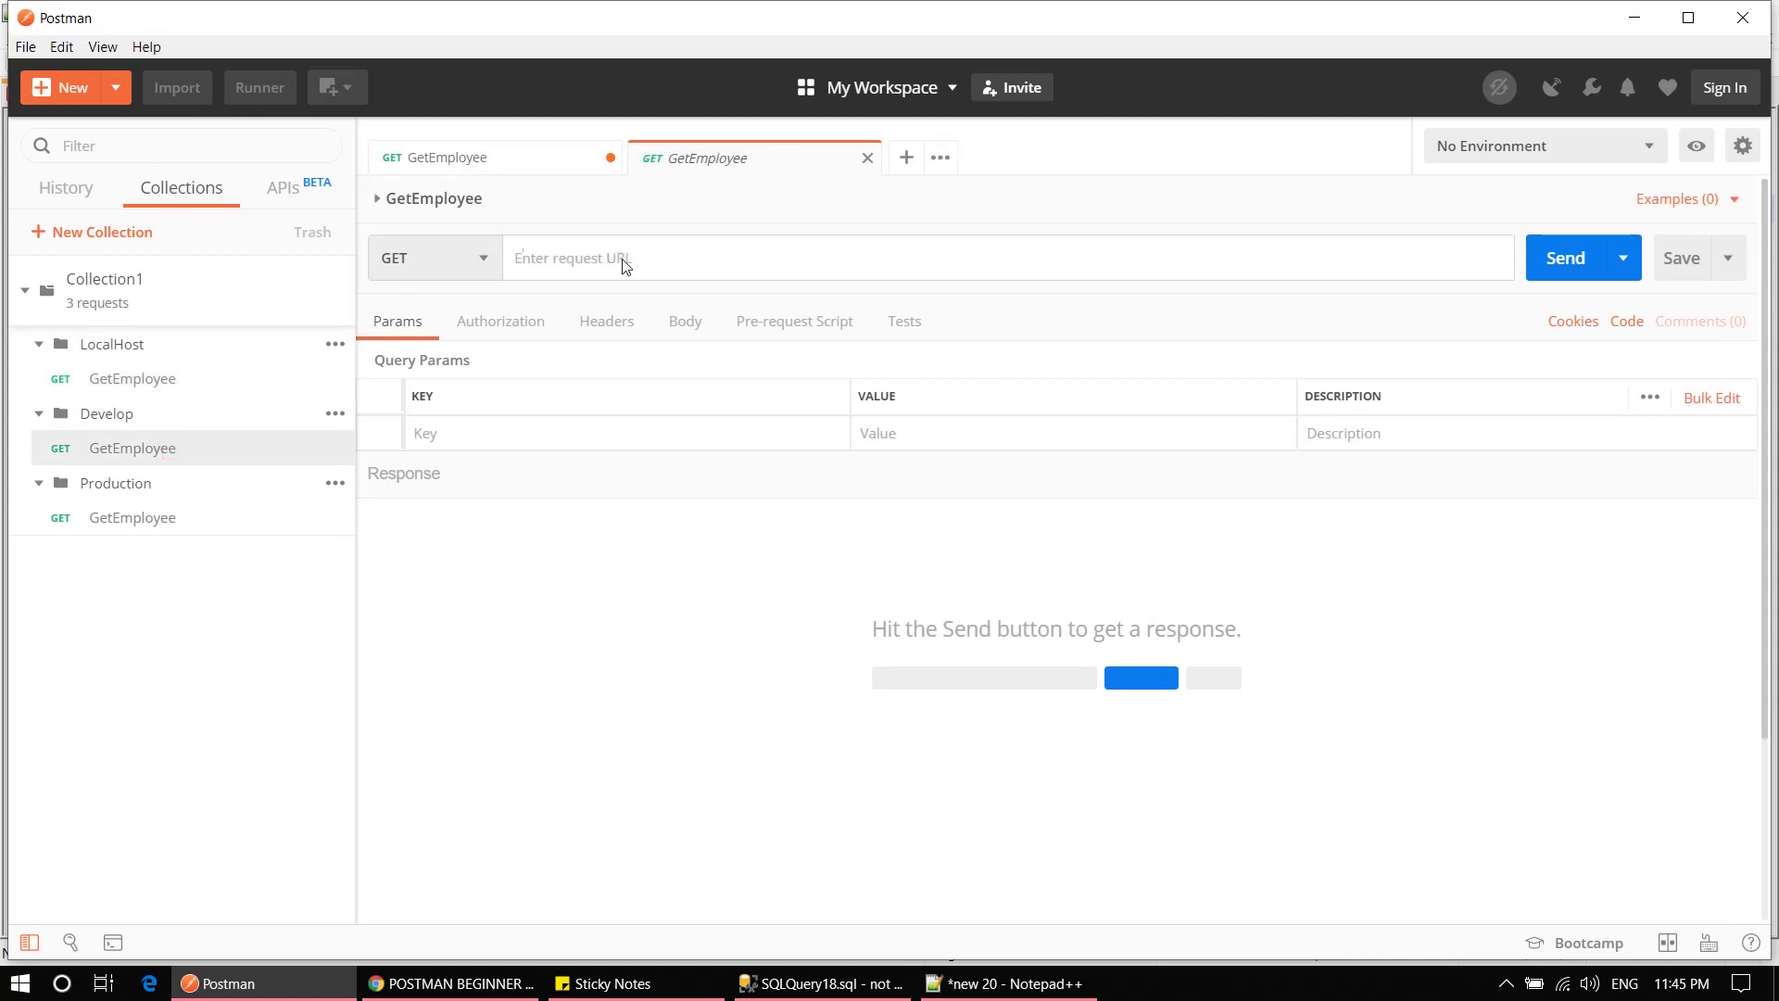
pyautogui.write('https://de')
pyautogui.write('velop.api/getEmployee')
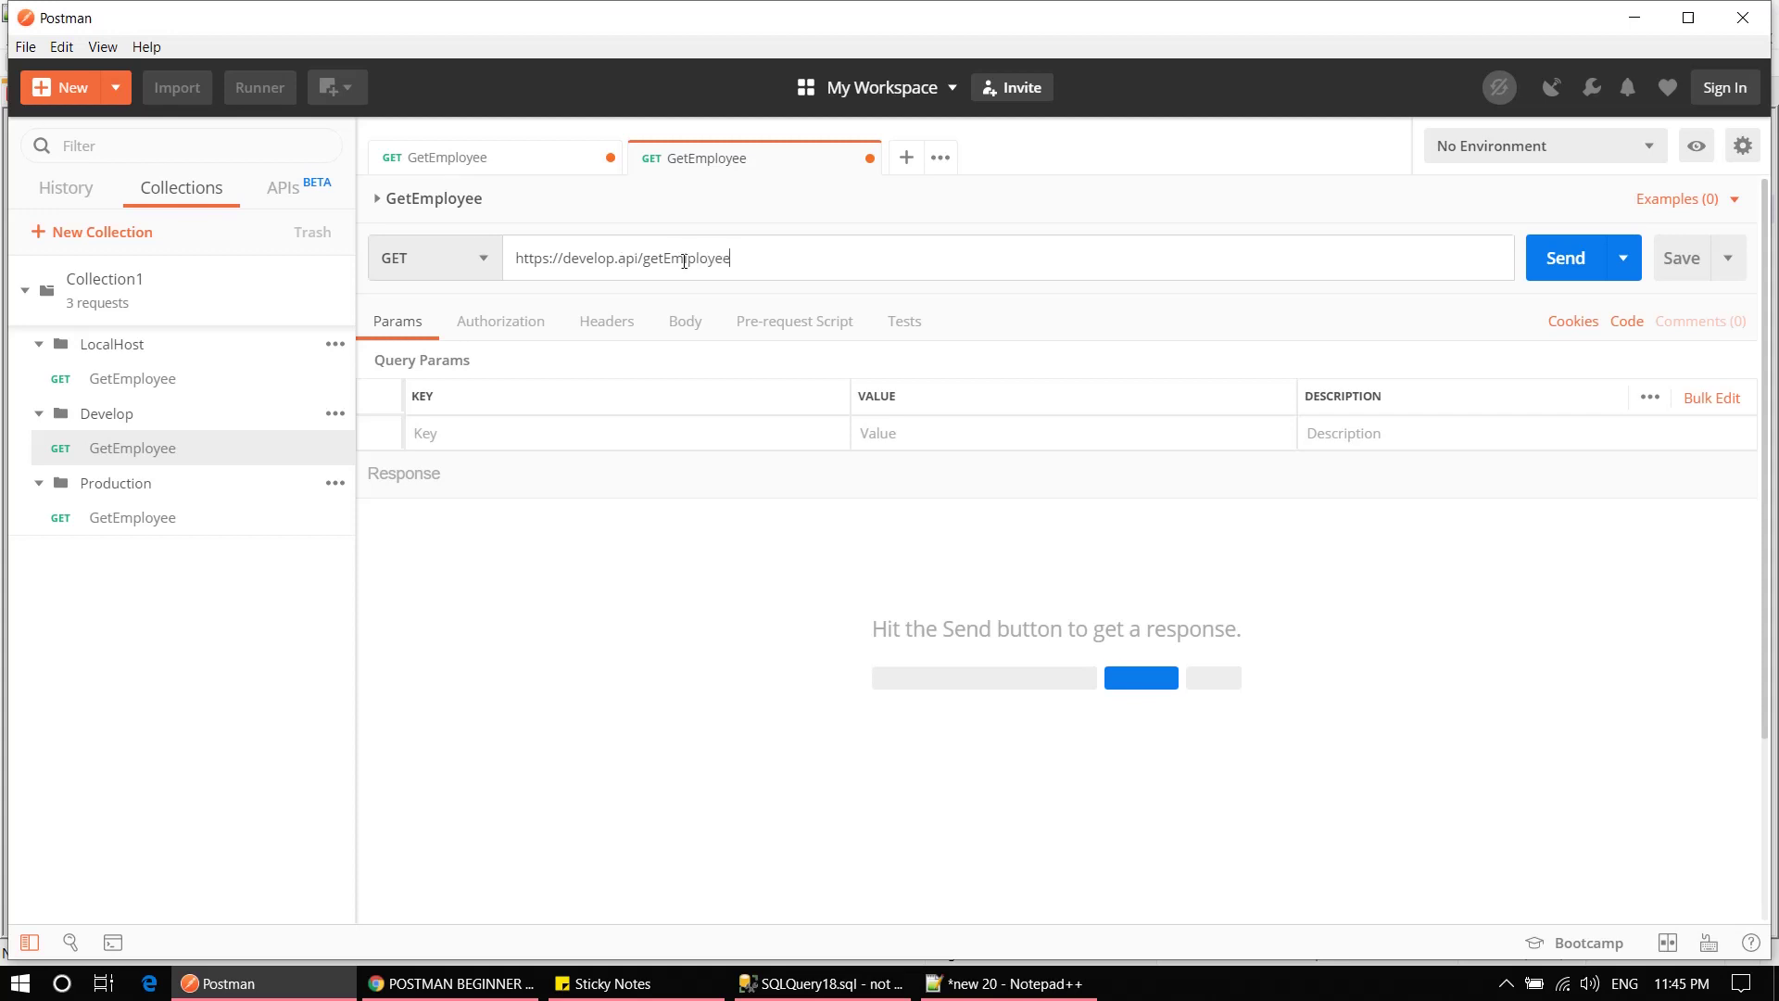
# Step: Copy getEmiployee from the Develop request's URL and append /getEmiployee to the LocalHost request's URL
pyautogui.doubleClick(685, 261)
pyautogui.hotkey('ctrl', 'c')
pyautogui.click(102, 387)
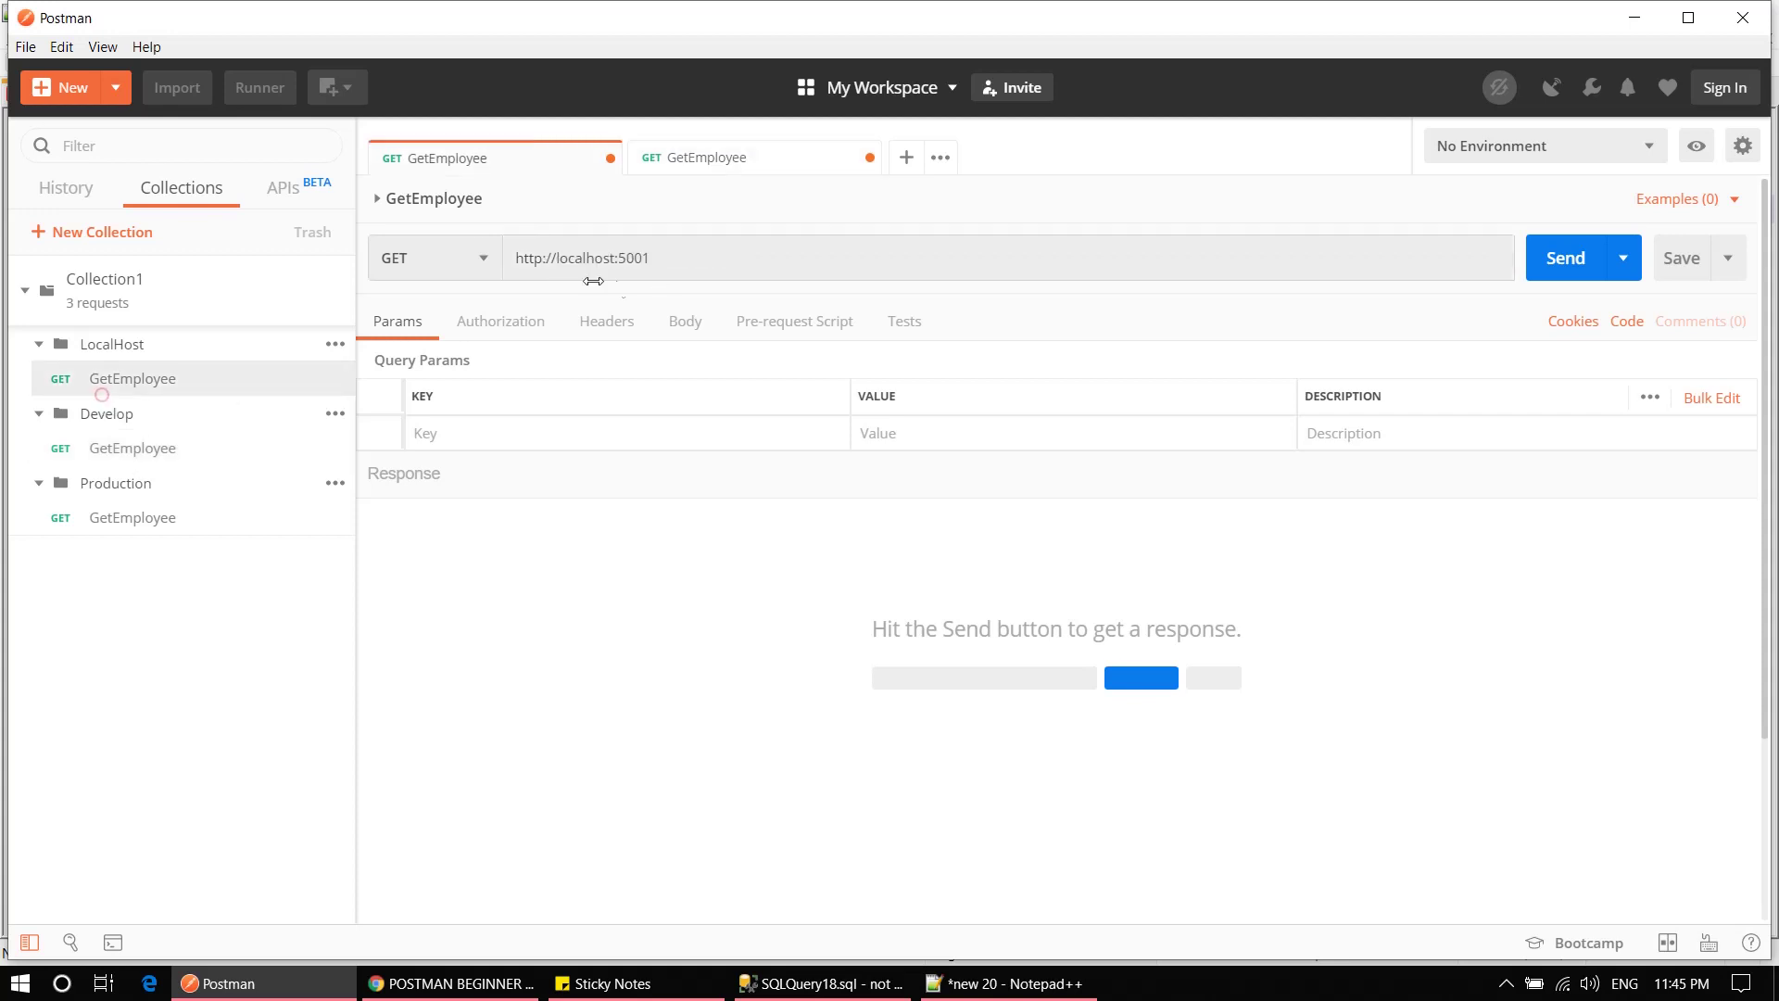
pyautogui.click(699, 252)
pyautogui.write('/')
pyautogui.hotkey('ctrl', 'v')
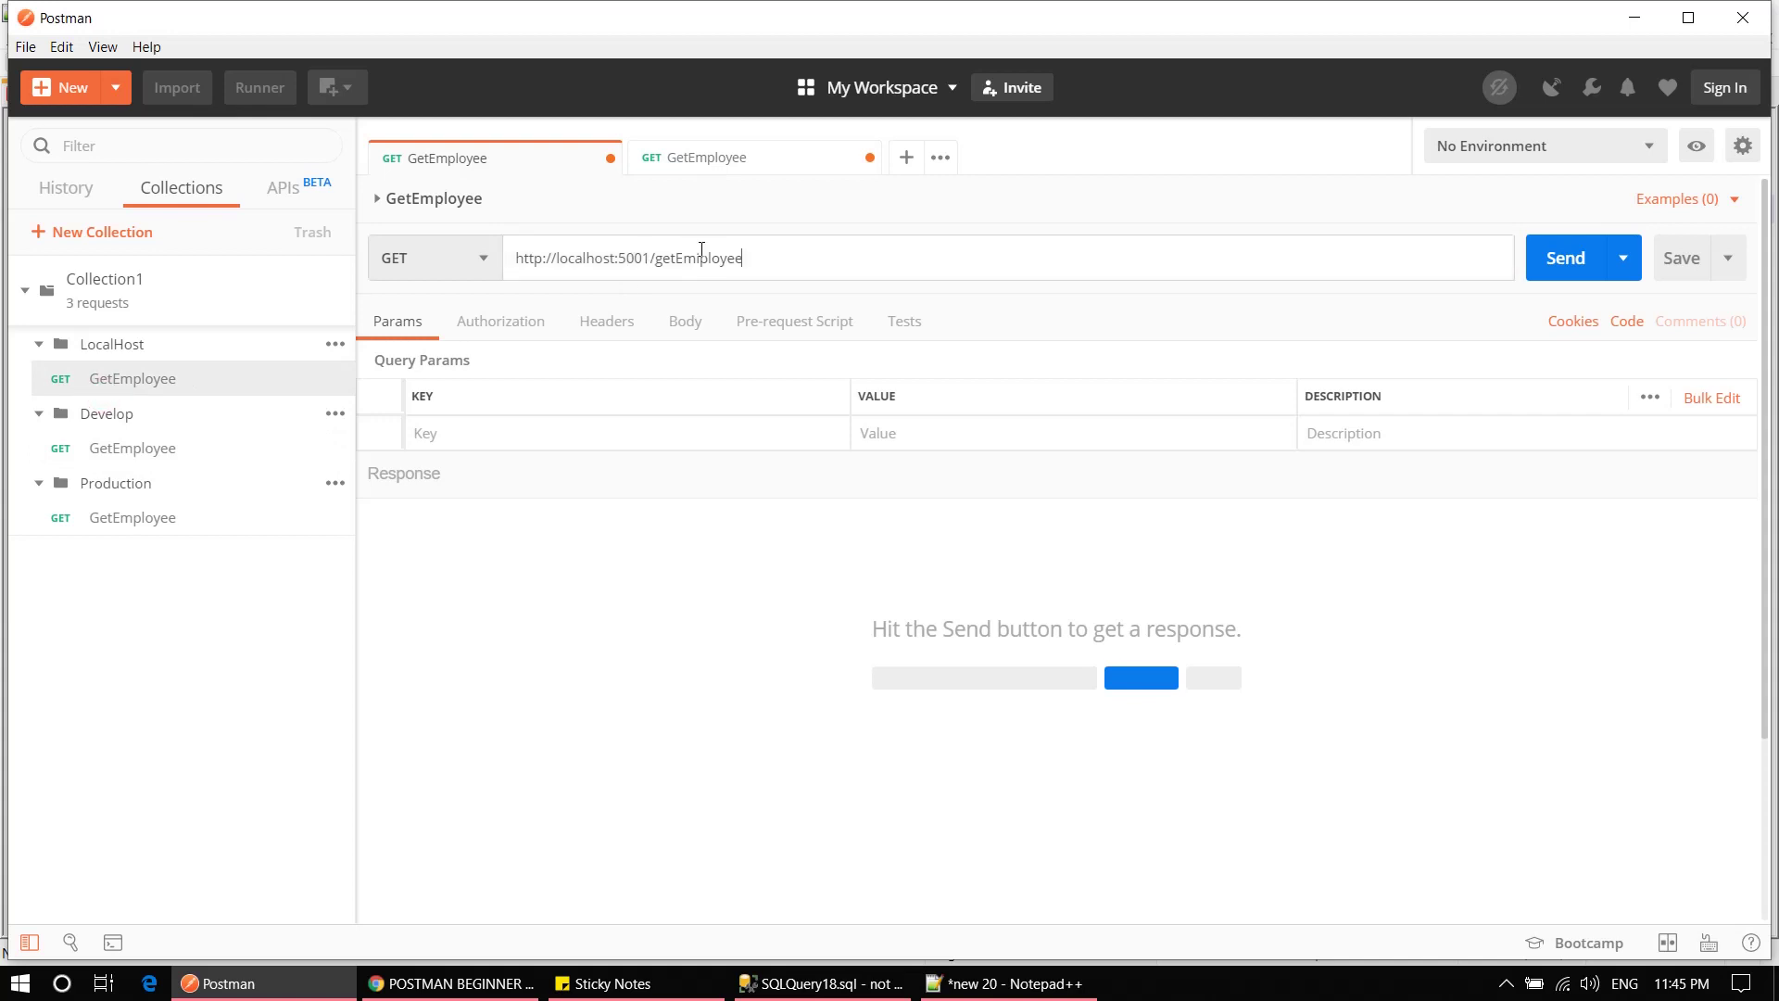
pyautogui.click(167, 526)
pyautogui.click(605, 258)
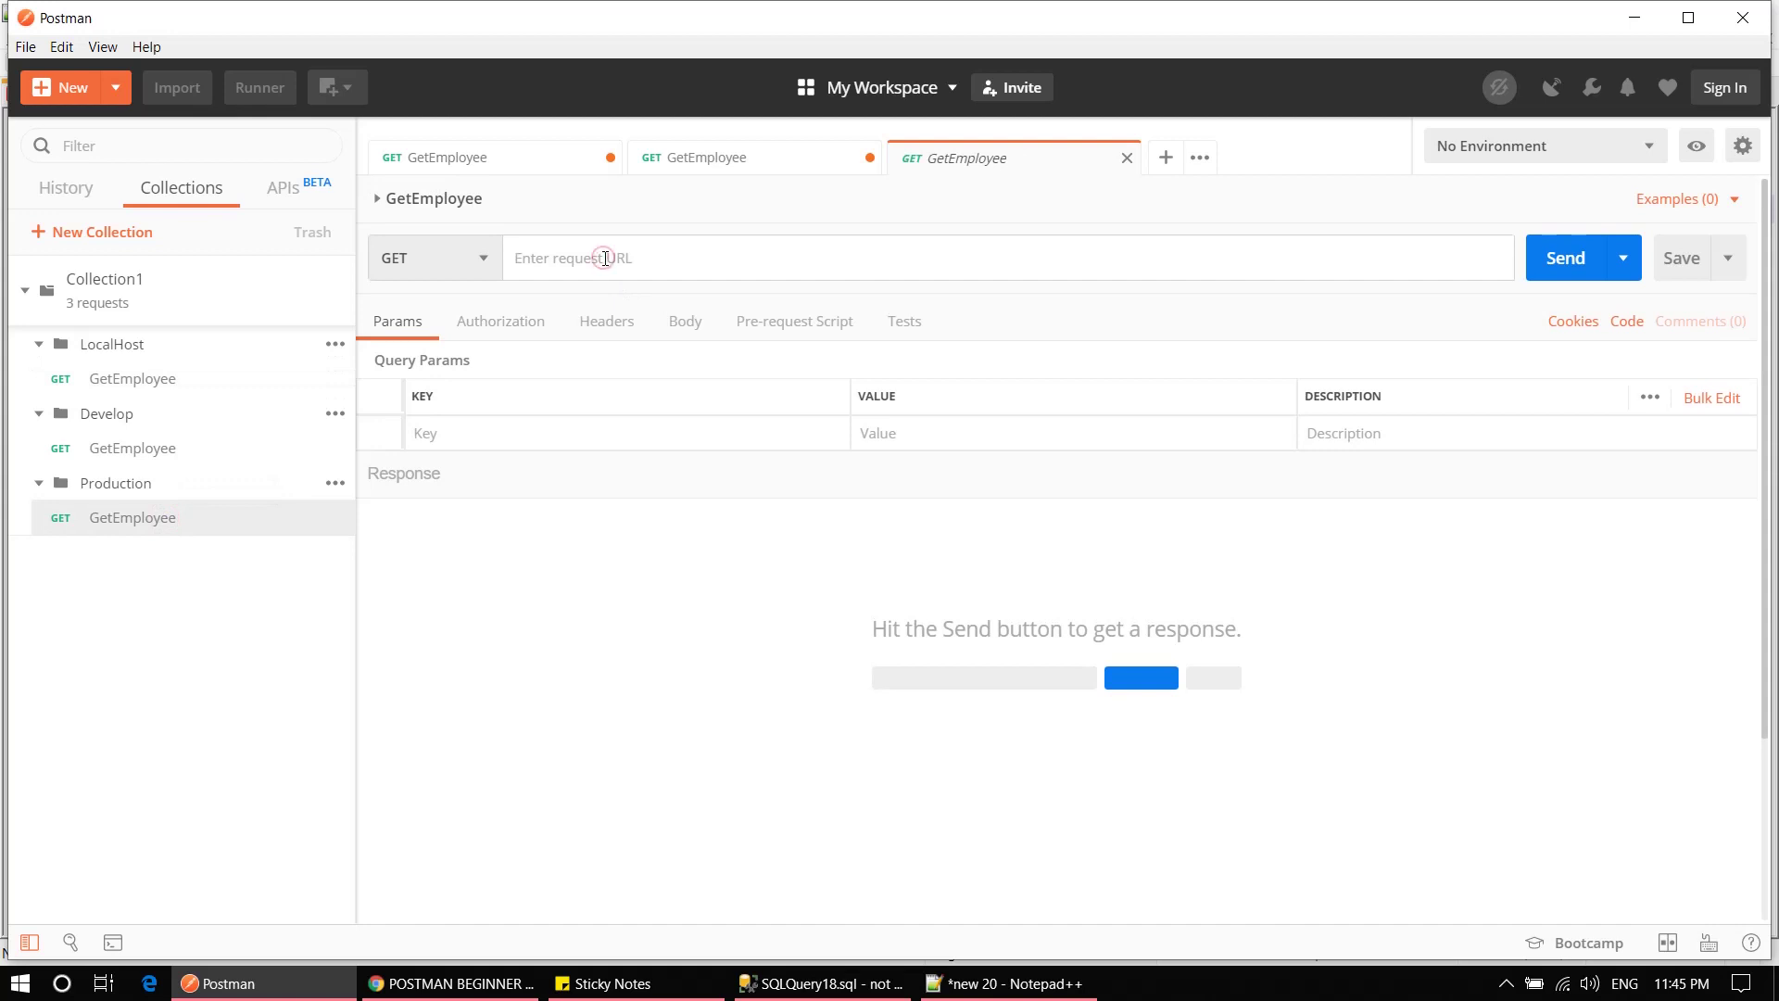
pyautogui.write('https://production.api')
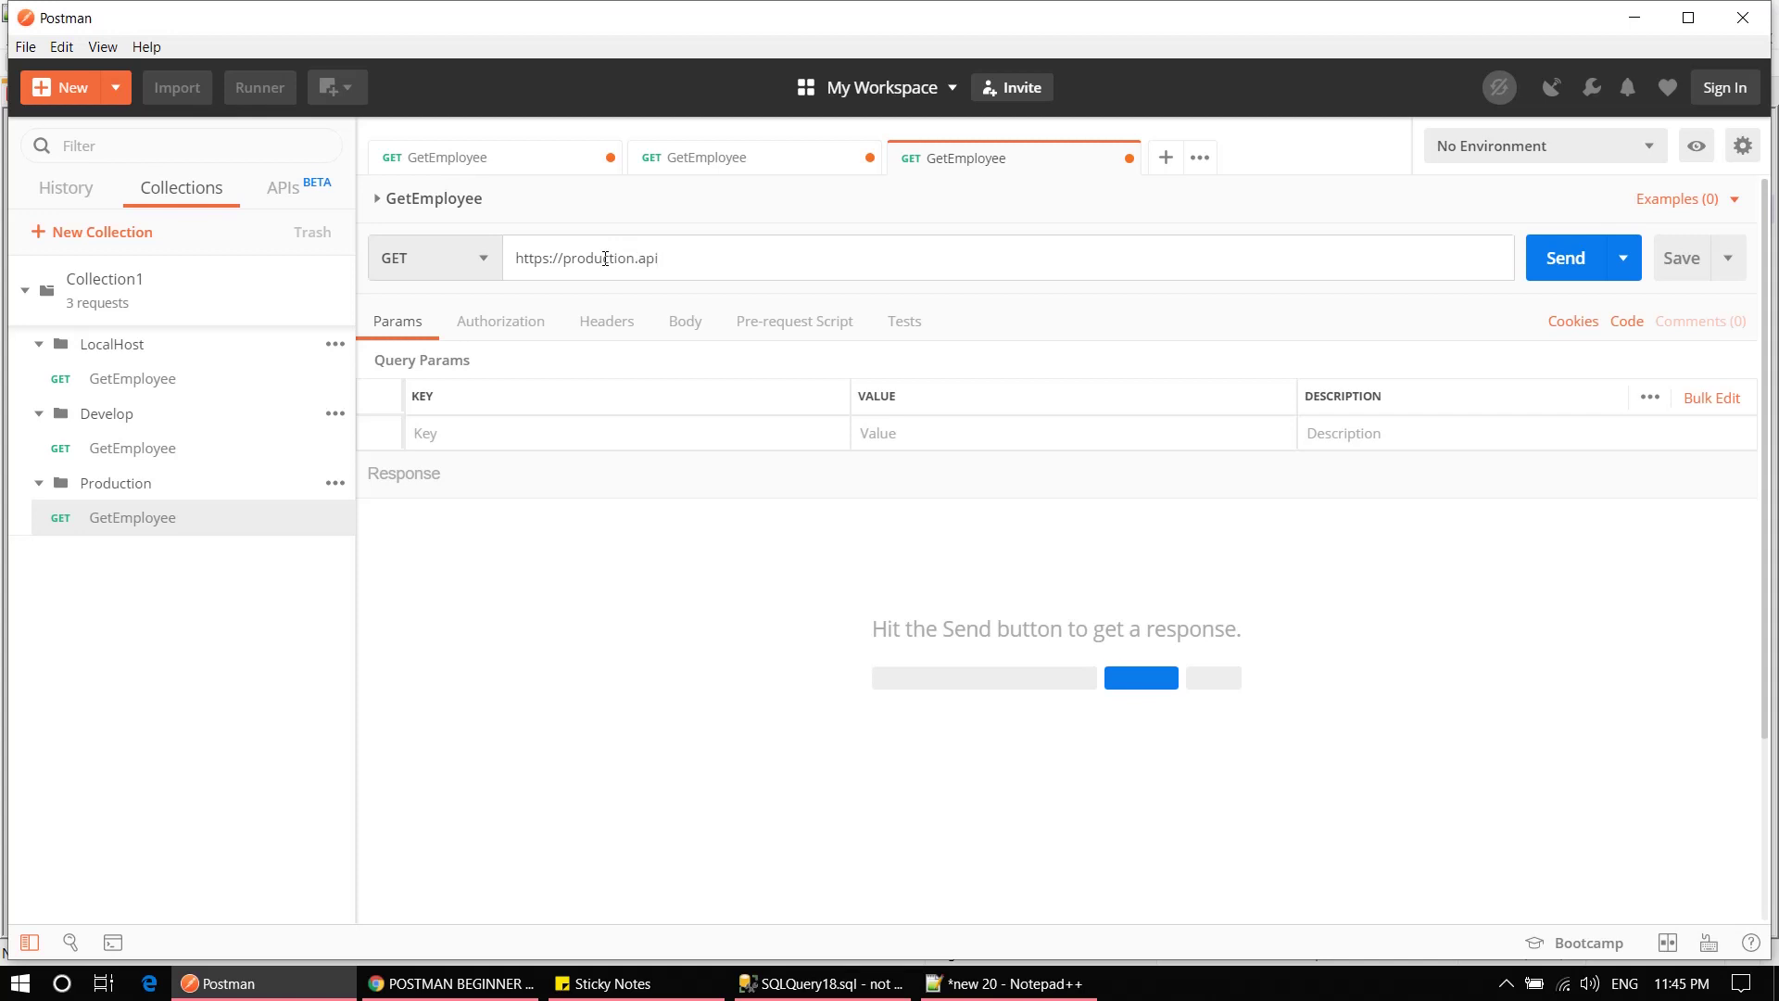
pyautogui.write('/getEmiployee')
# Step: Save the edited GetEmployee requests of the Production, Develop and LocalHost folders
pyautogui.hotkey('ctrl', 's')
pyautogui.click(723, 152)
pyautogui.click(478, 168)
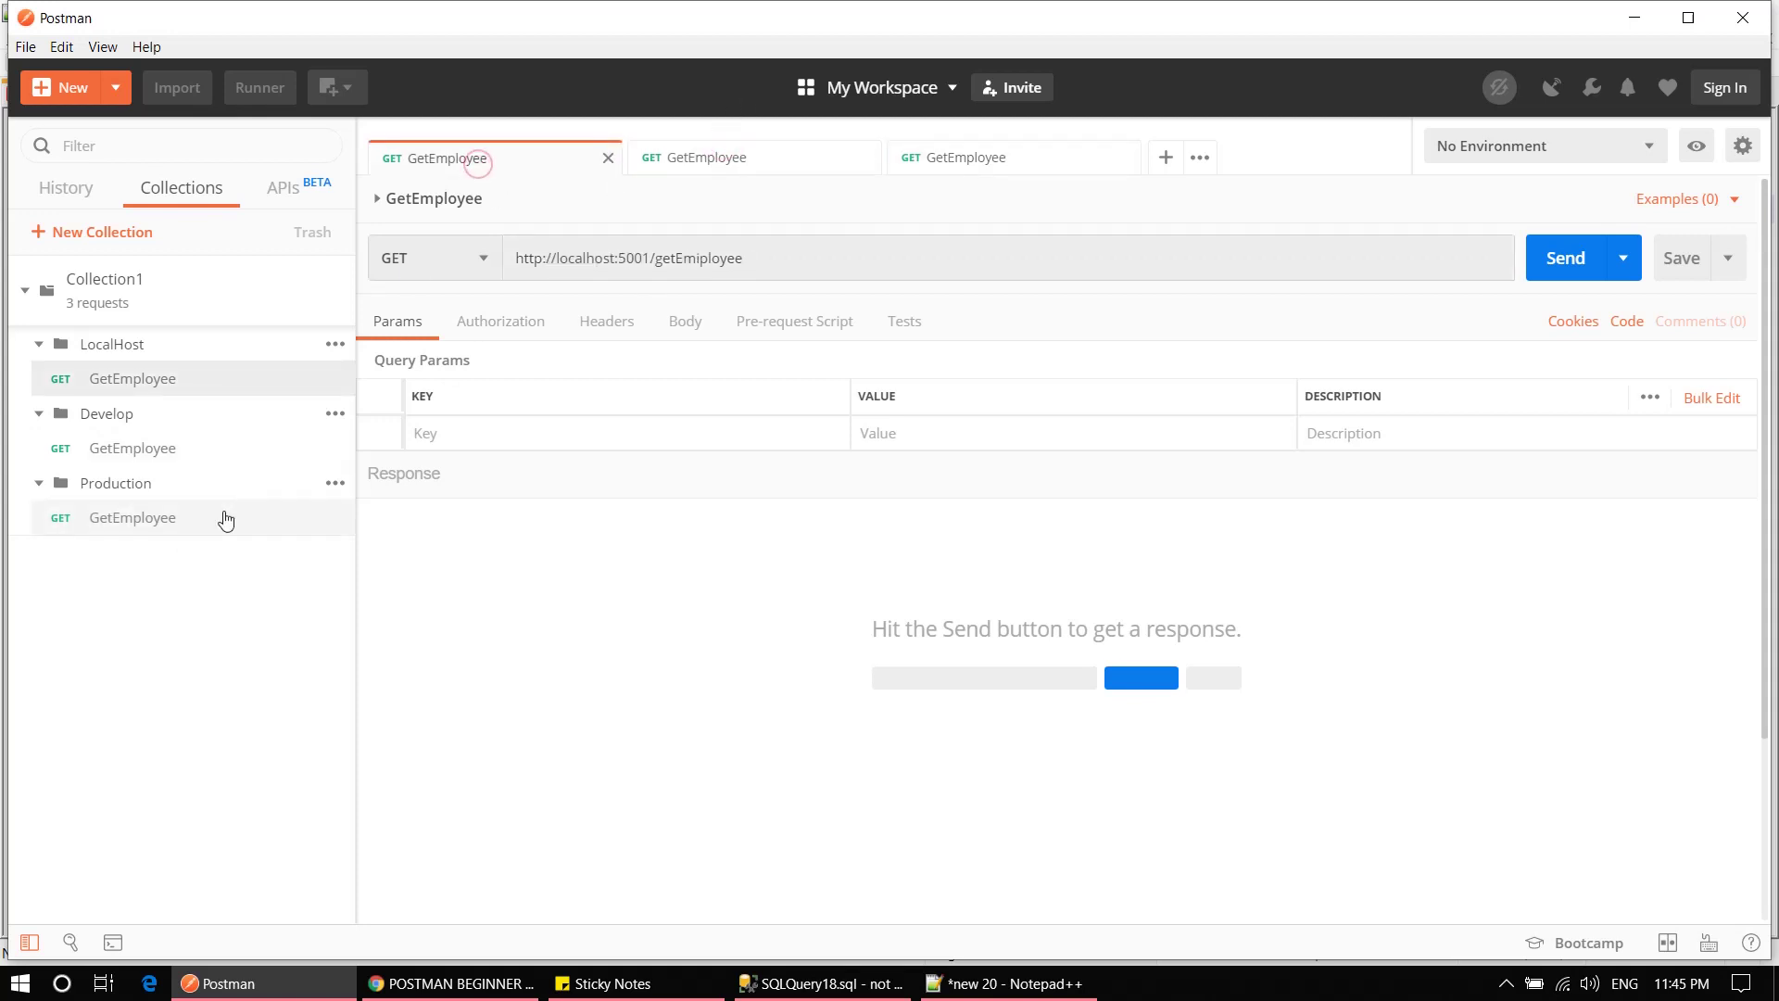
# Step: Collapse the three folders, and reopen each one to review the URL of its GetEmployee request
pyautogui.click(39, 346)
pyautogui.click(39, 380)
pyautogui.click(39, 413)
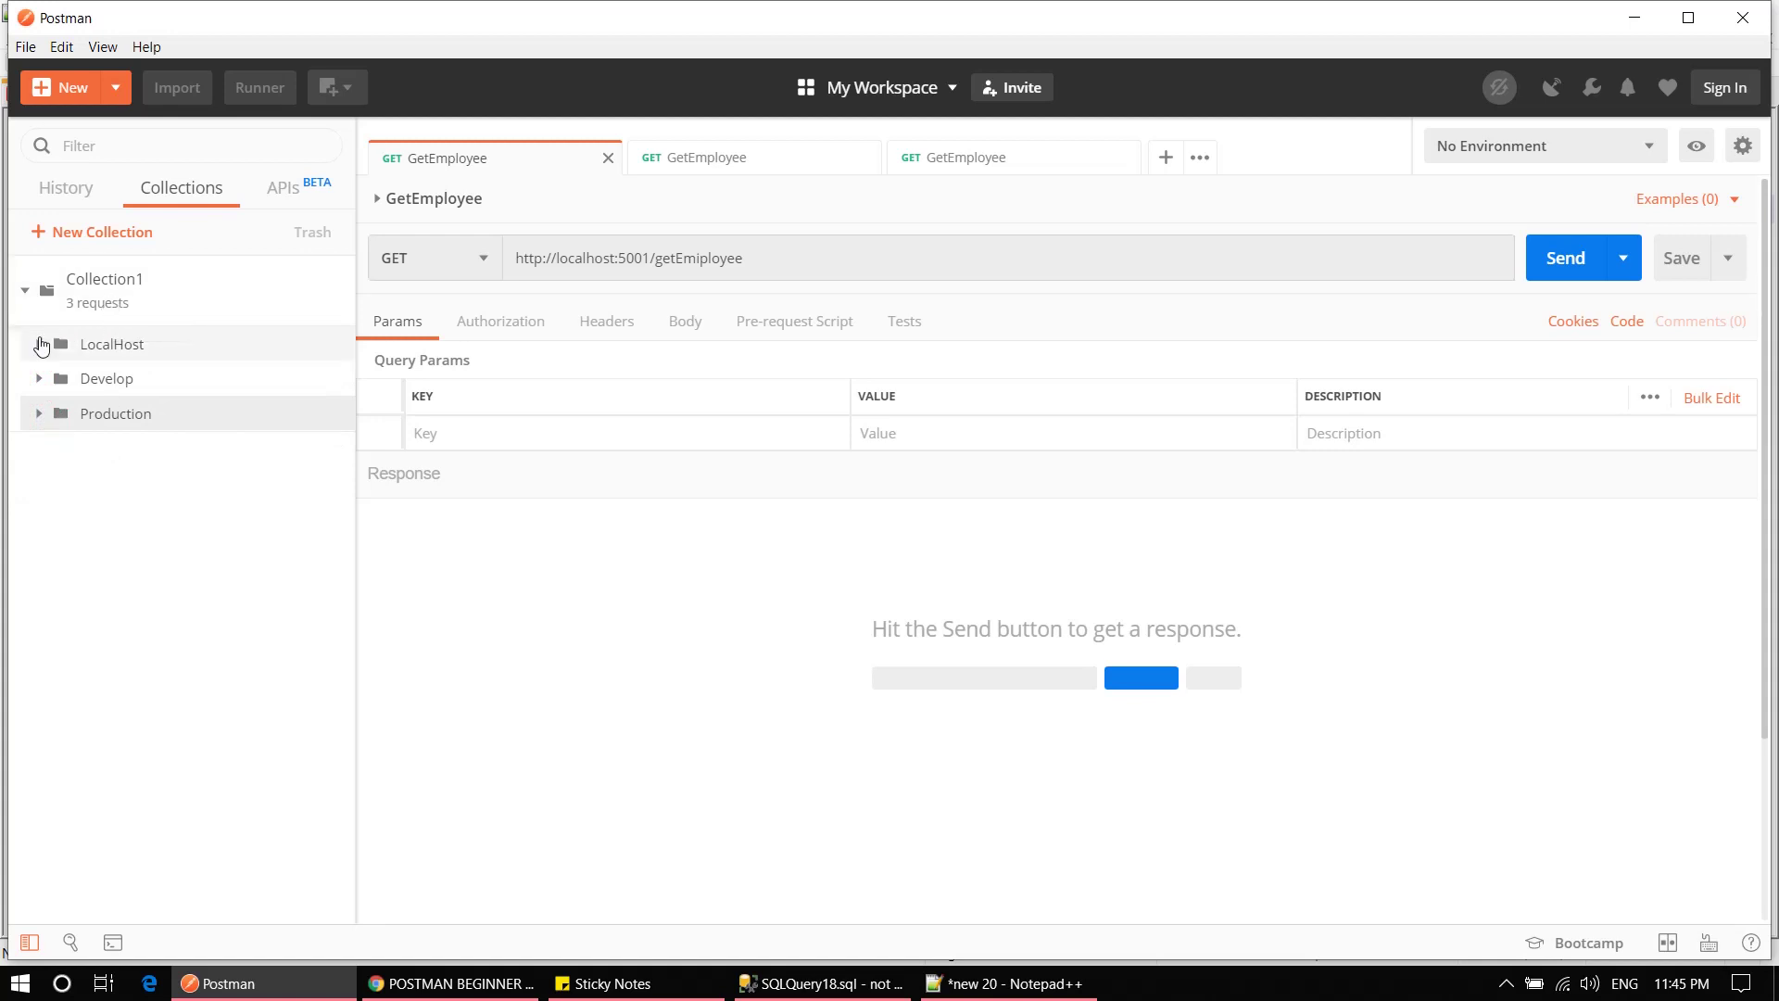
pyautogui.click(111, 345)
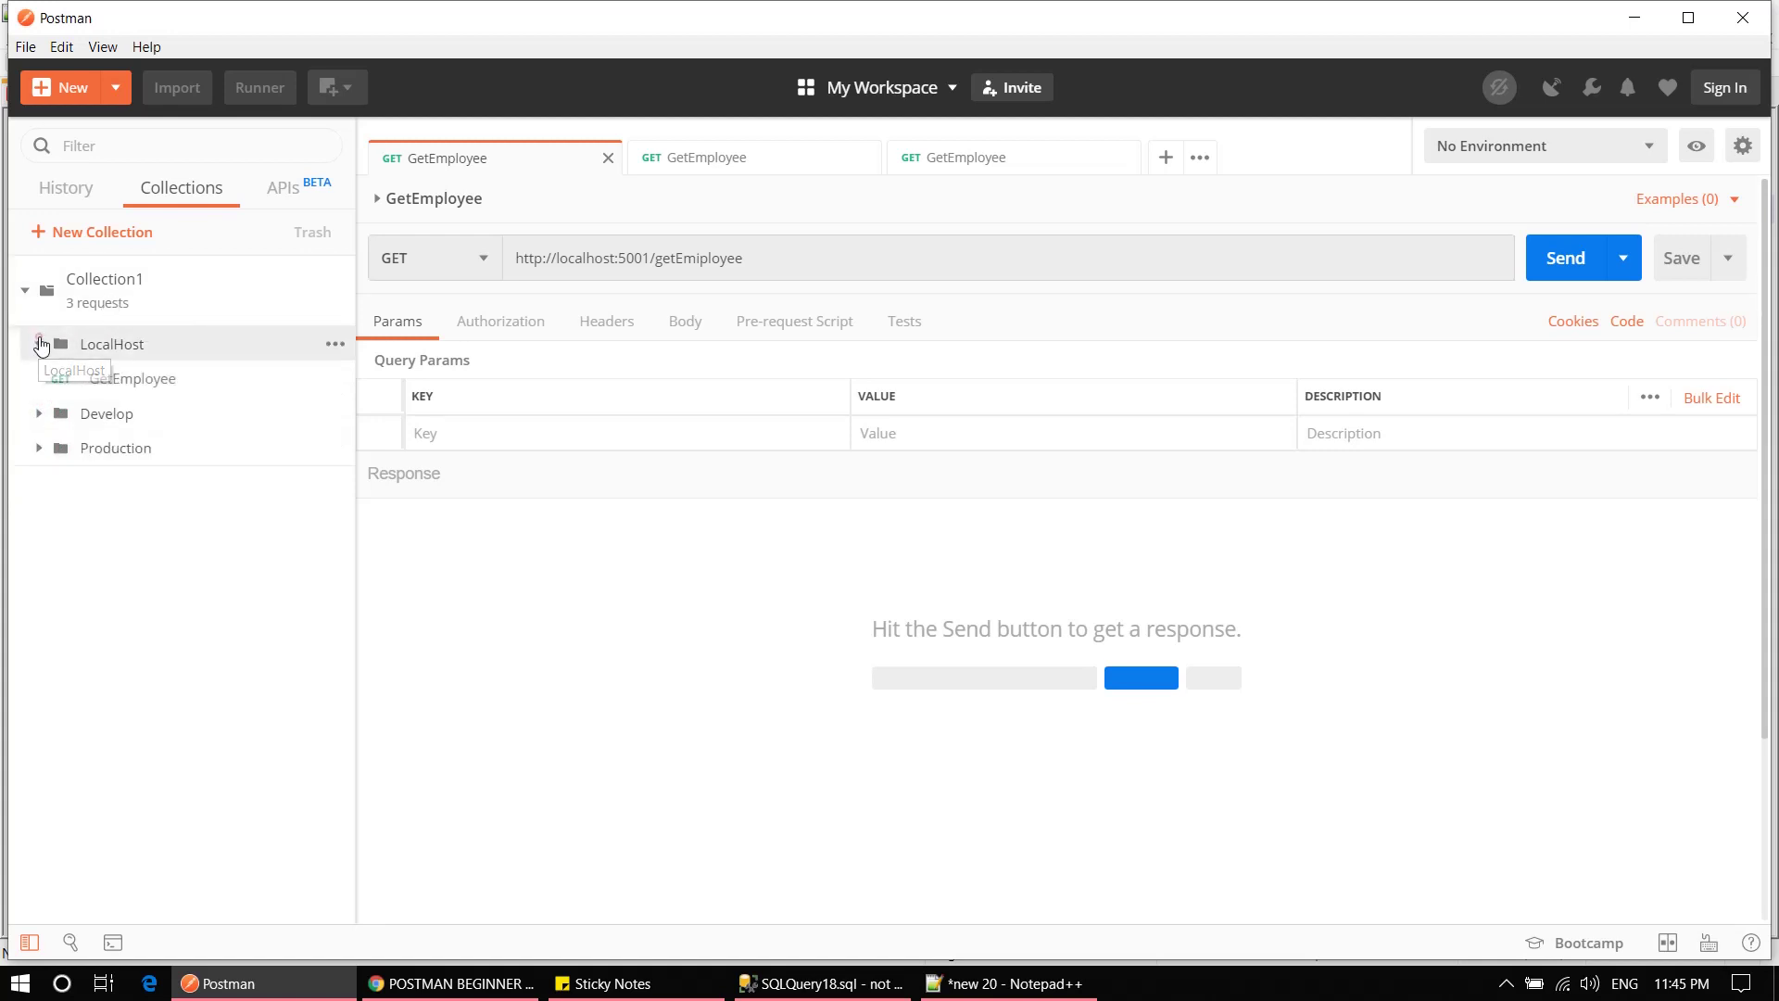
pyautogui.click(140, 385)
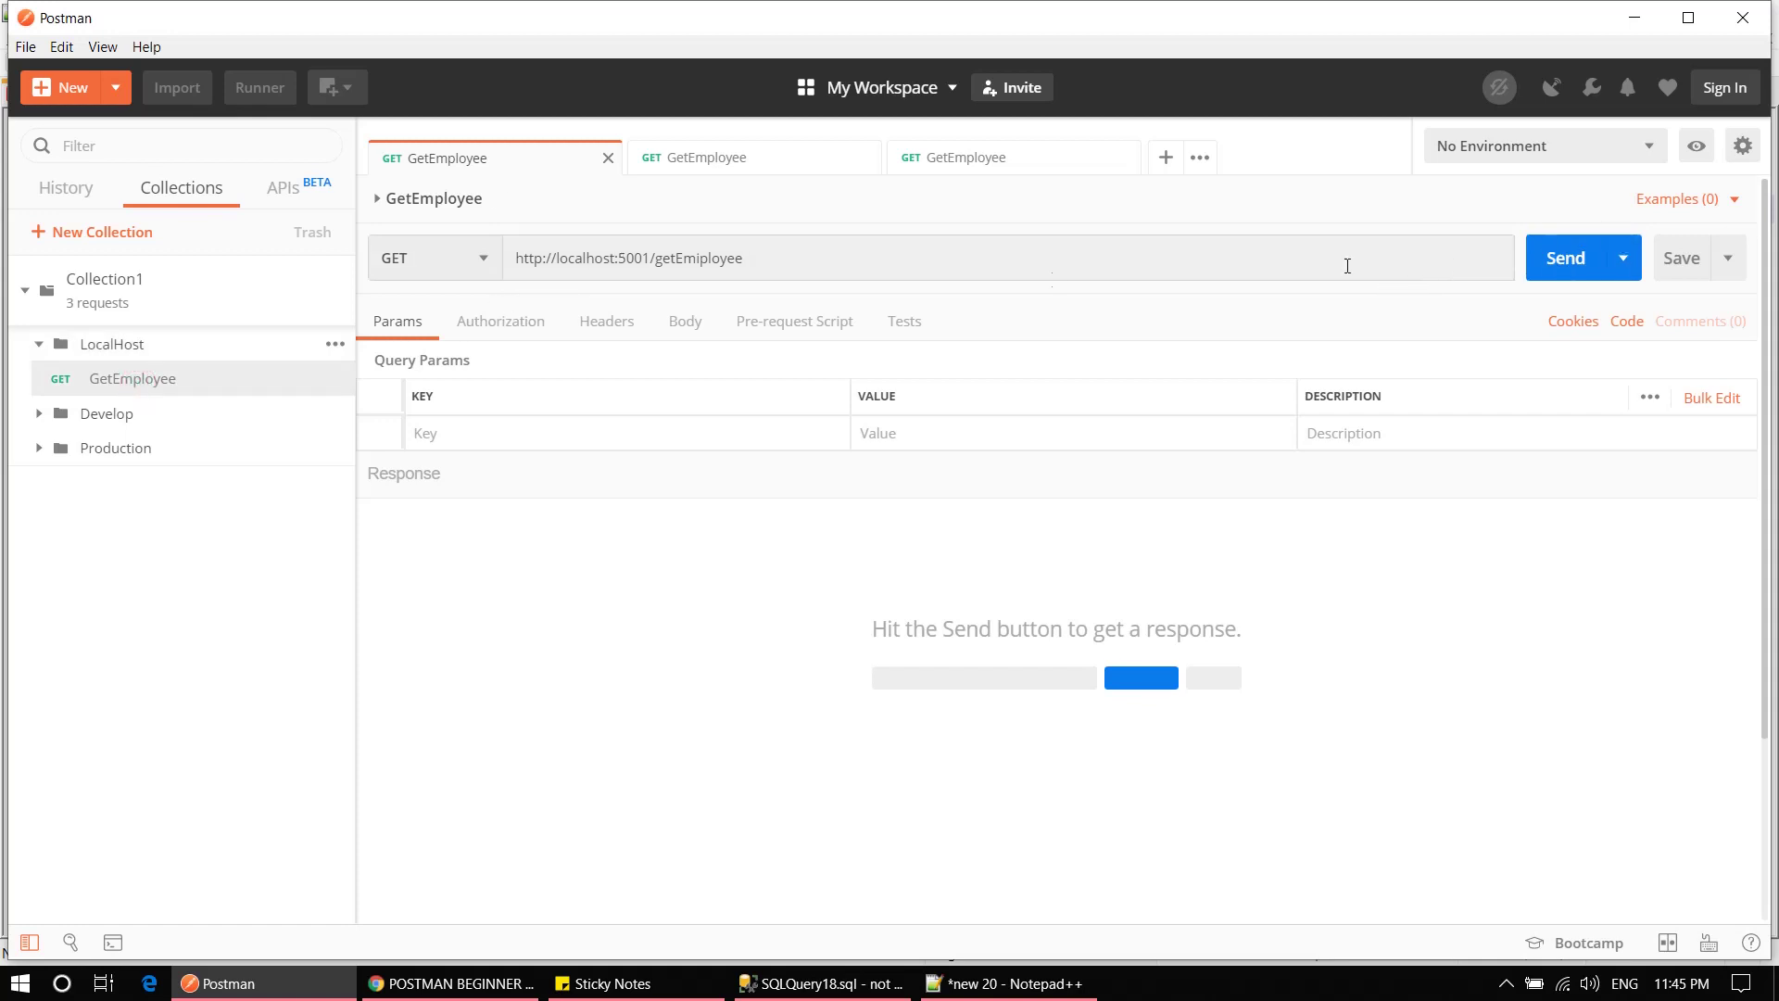
pyautogui.click(39, 414)
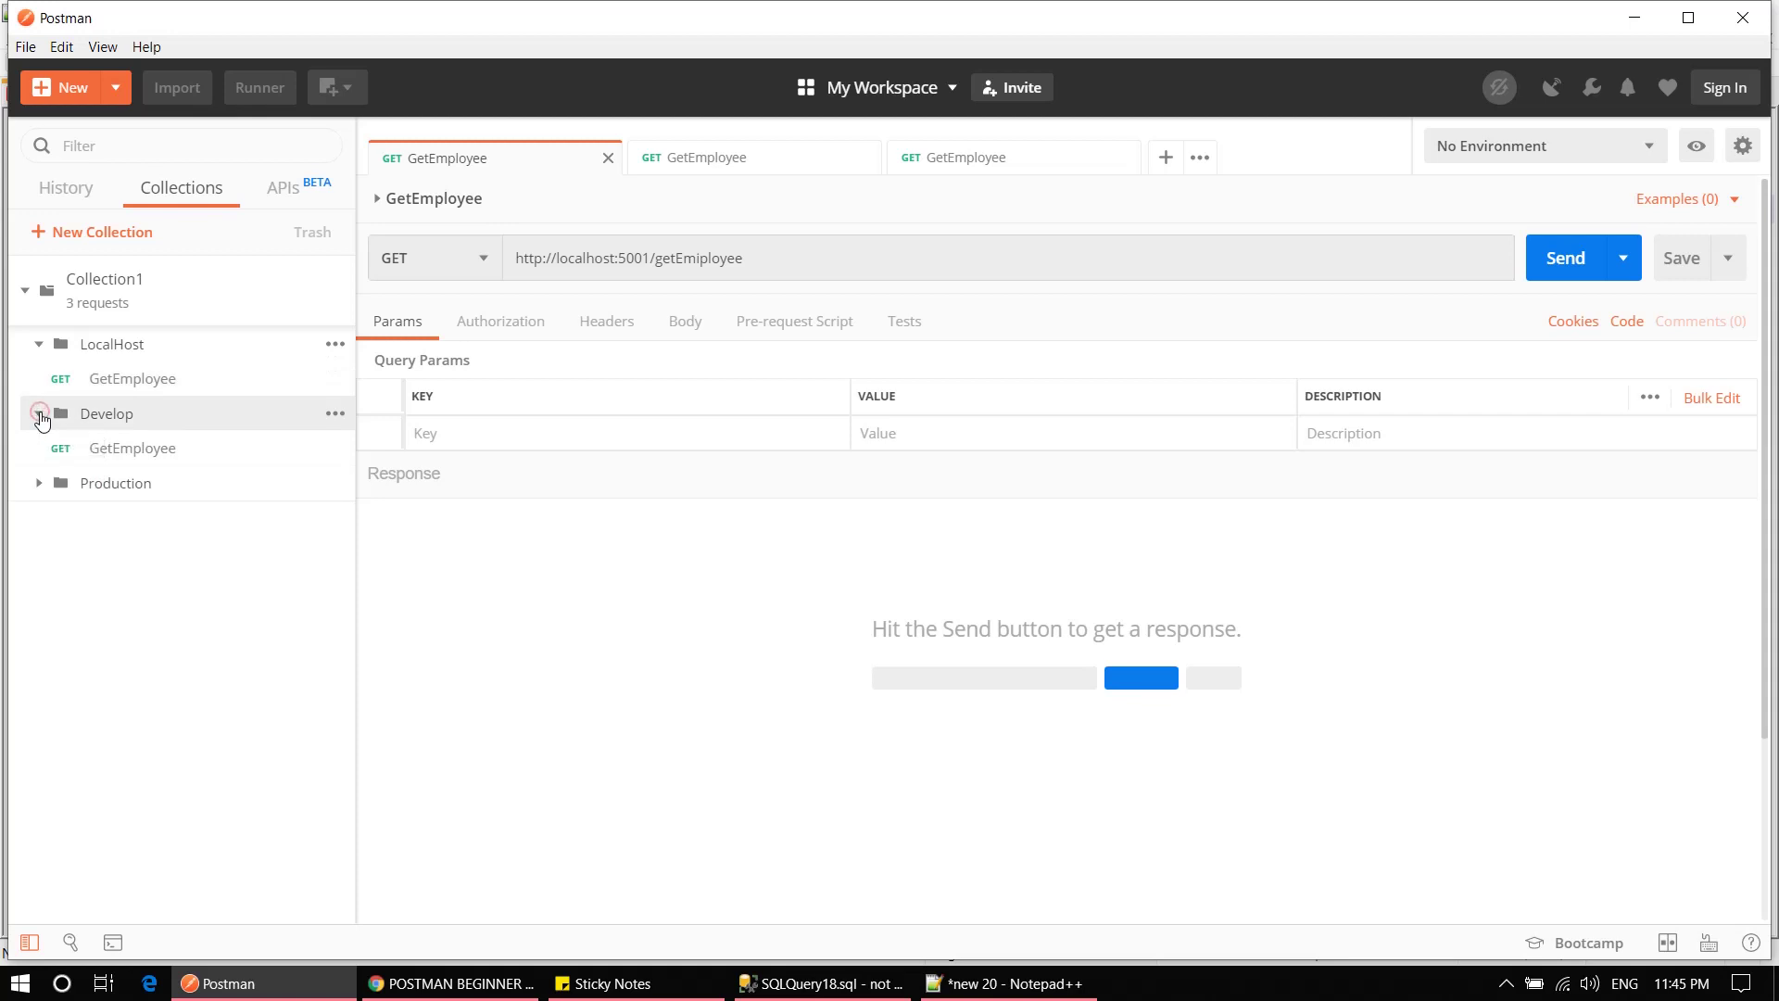
pyautogui.click(118, 448)
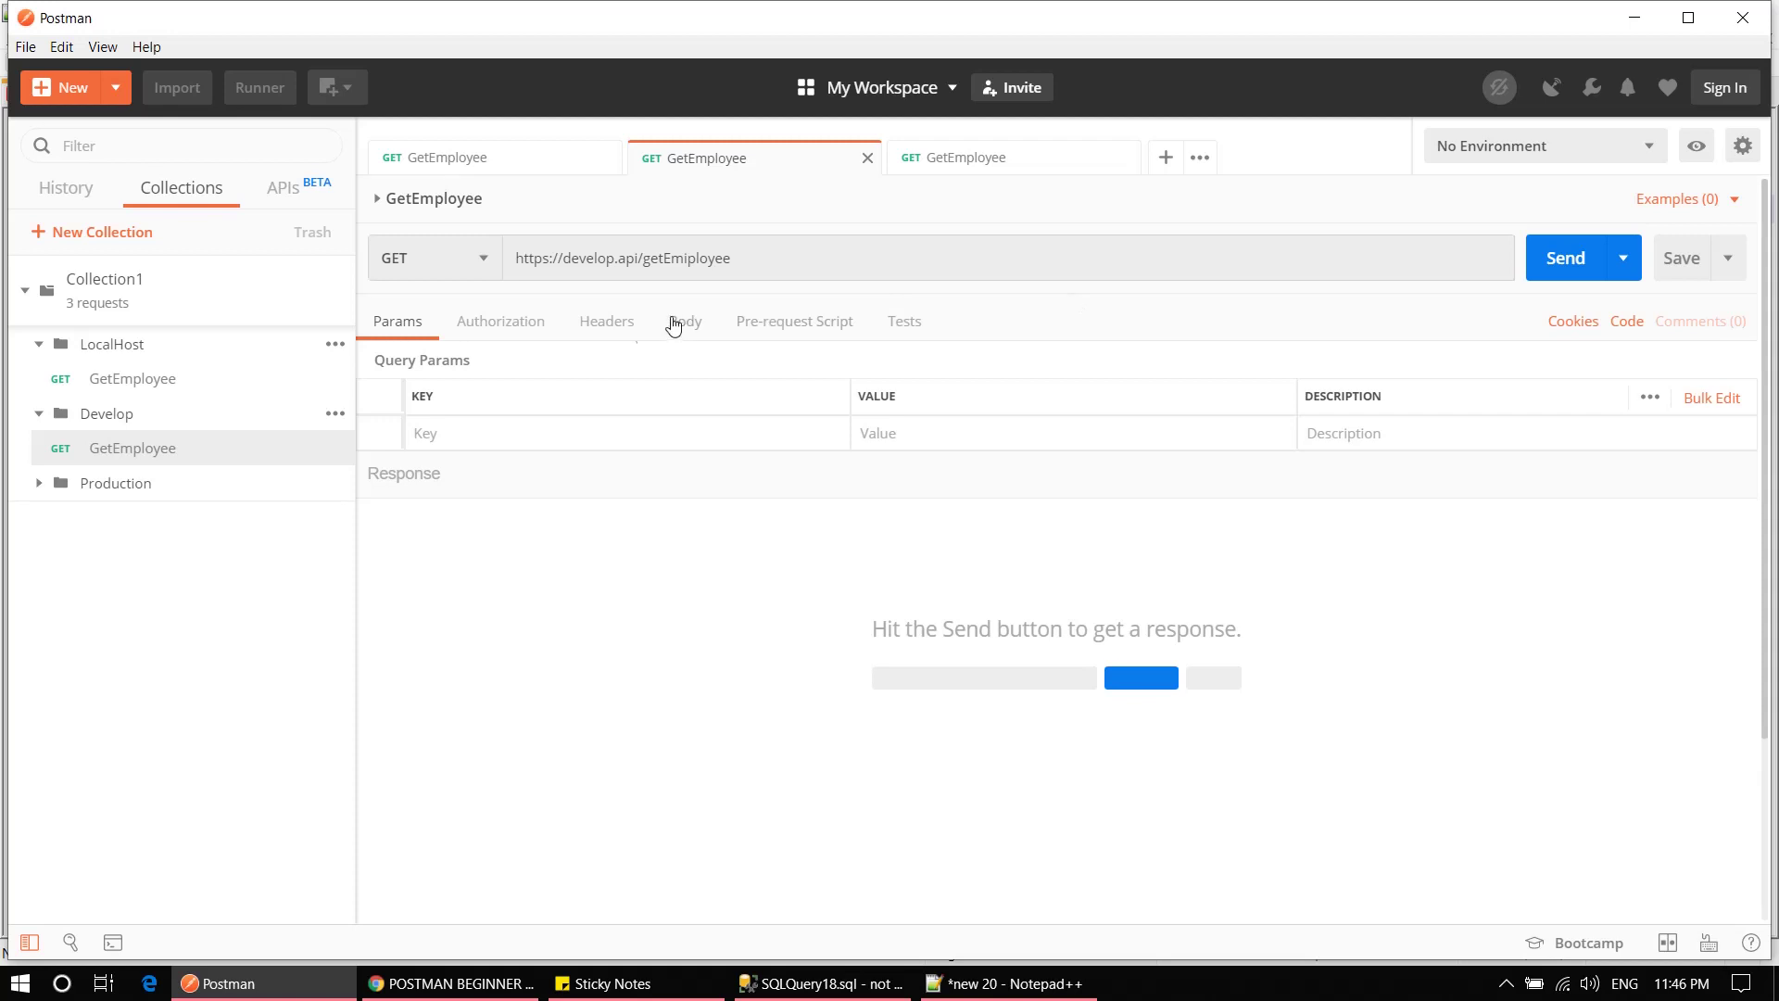
pyautogui.click(41, 483)
pyautogui.click(141, 521)
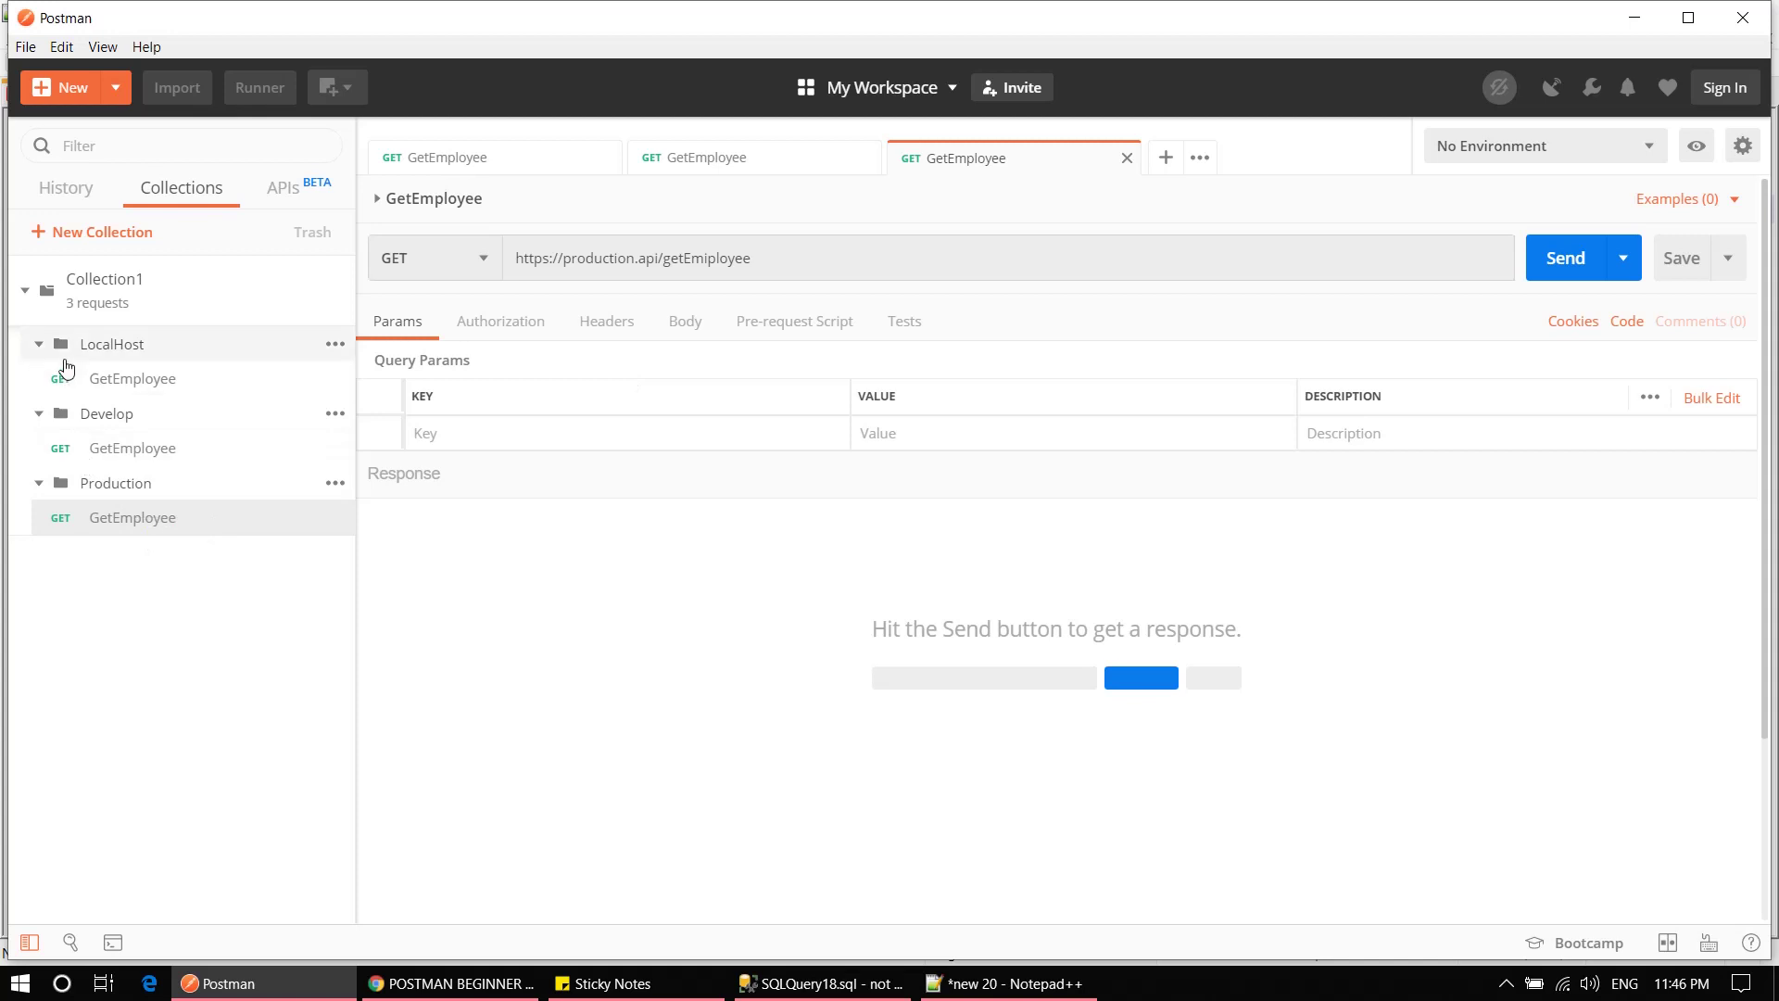
# Step: Check the agenda in Notepad++ and return to Postman to review Collection1 with its three folders collapsed
pyautogui.click(27, 290)
pyautogui.hotkey('alt', 'Tab')
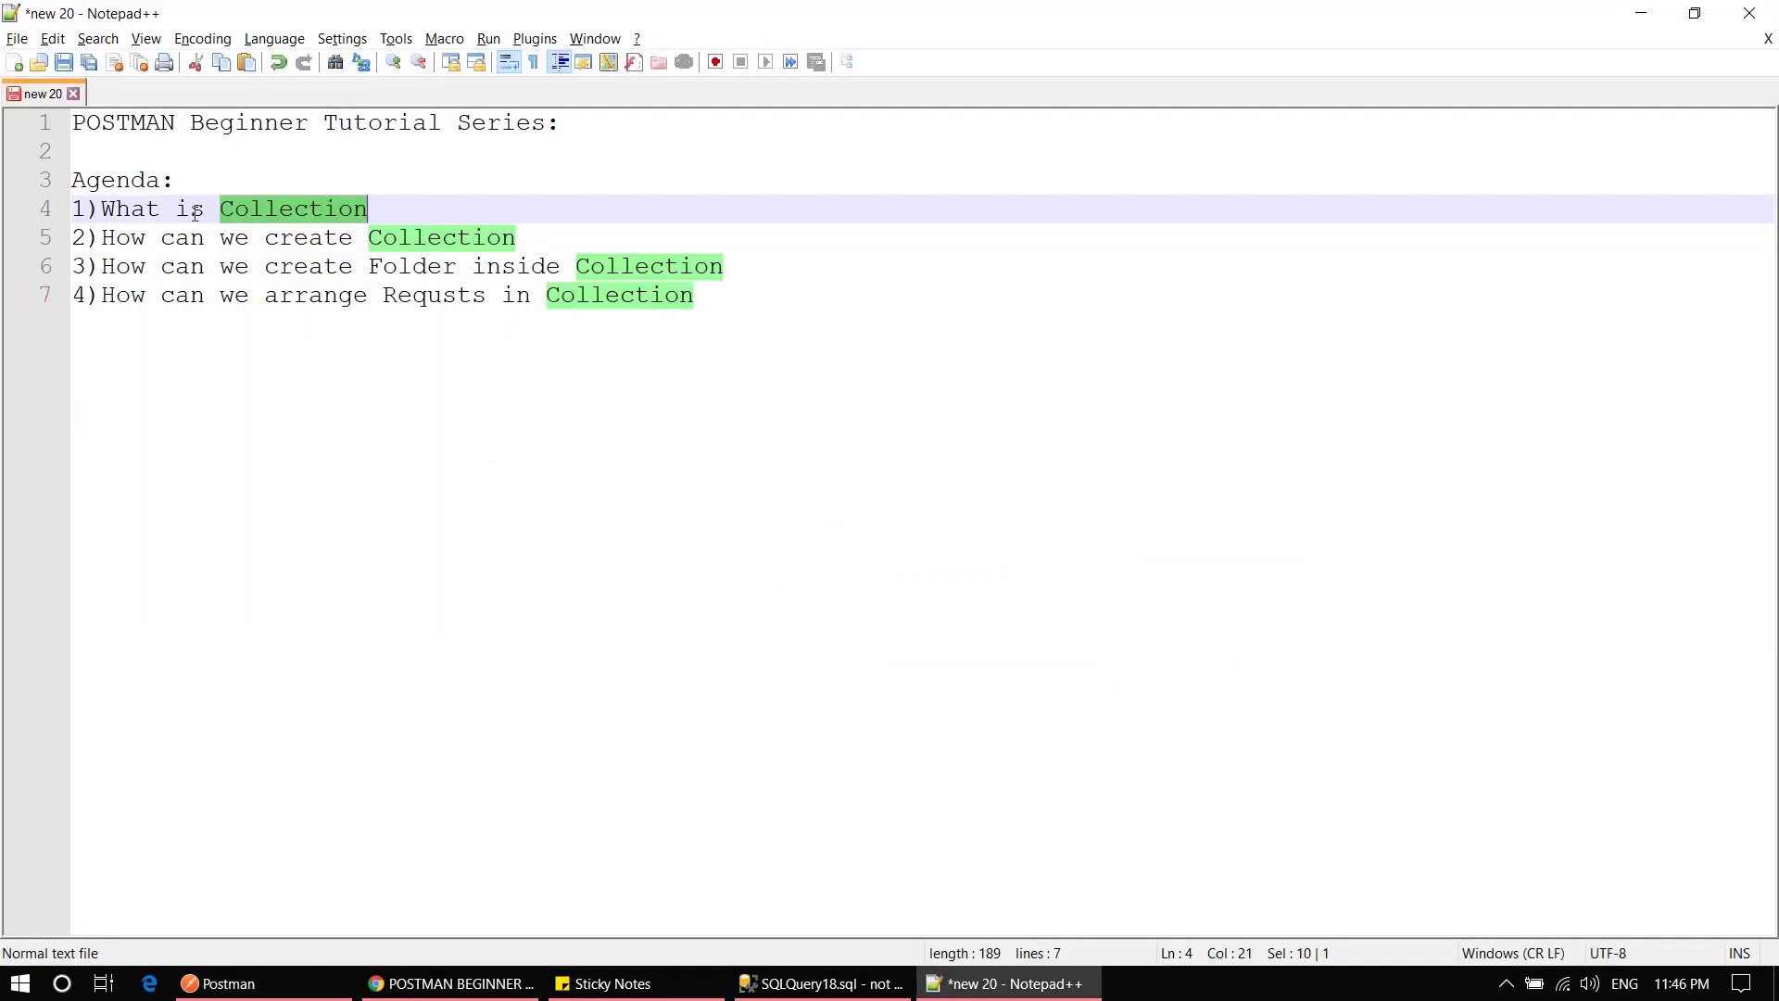
pyautogui.hotkey('alt', 'Tab')
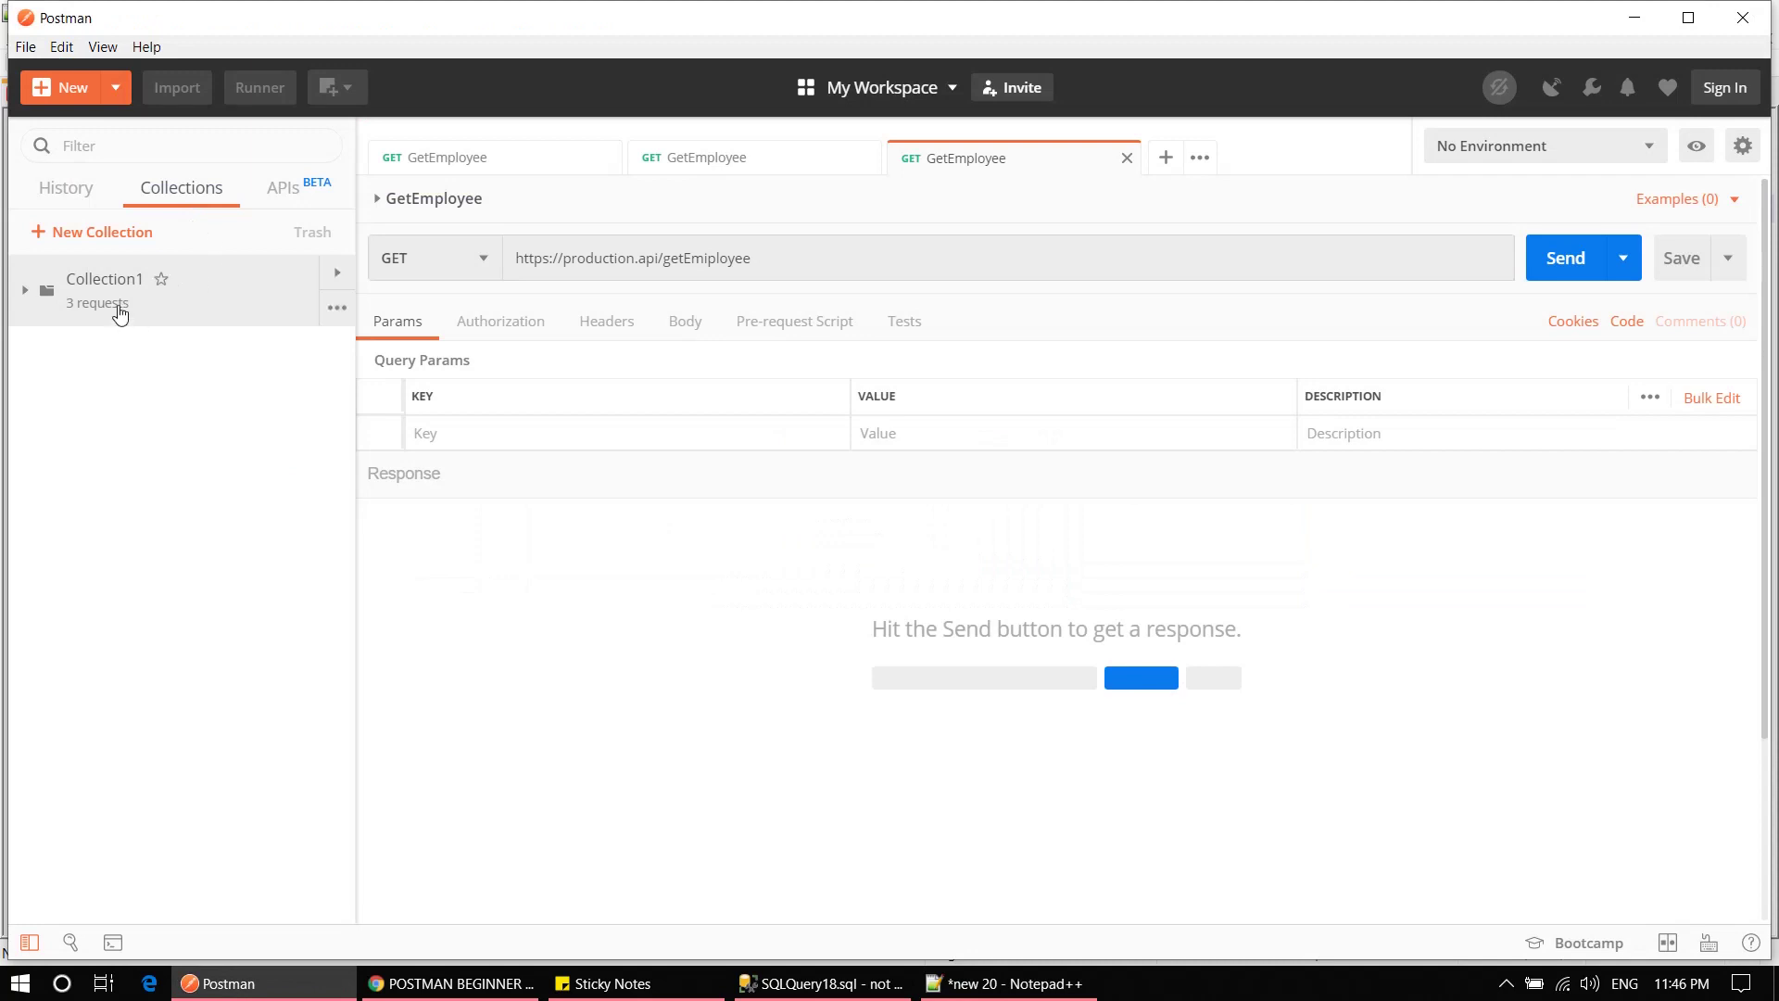
pyautogui.click(119, 311)
pyautogui.click(41, 345)
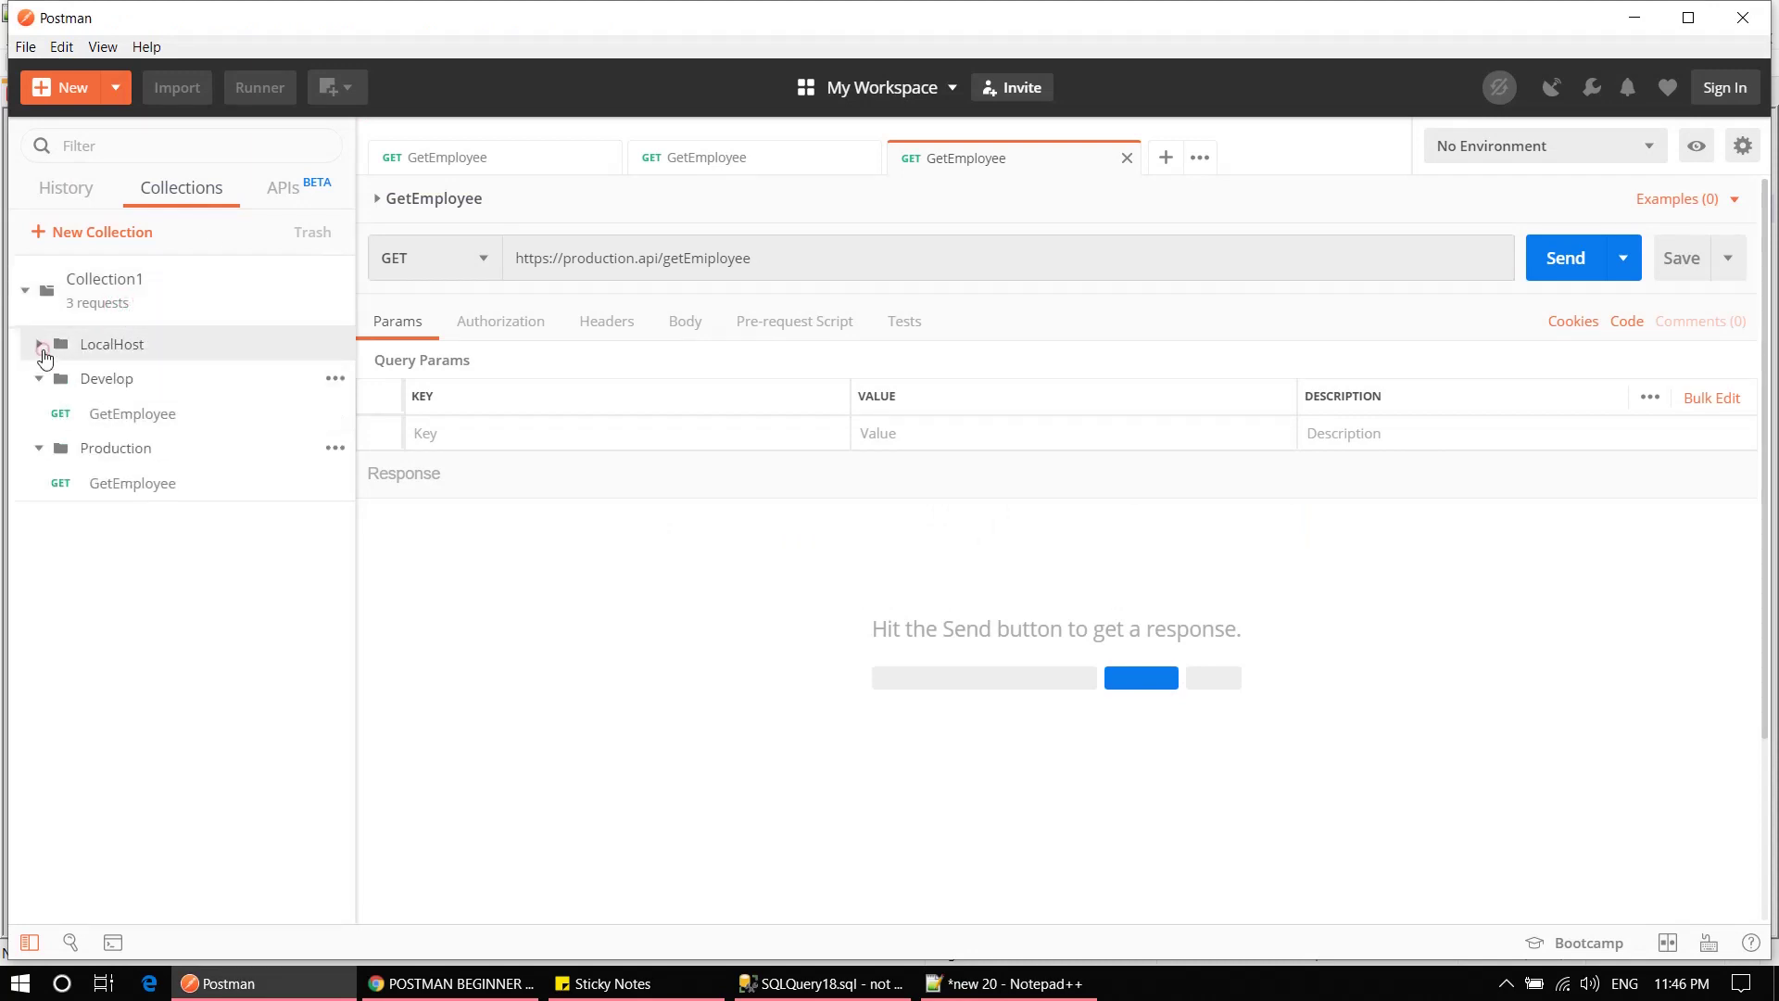
pyautogui.click(39, 378)
pyautogui.click(40, 412)
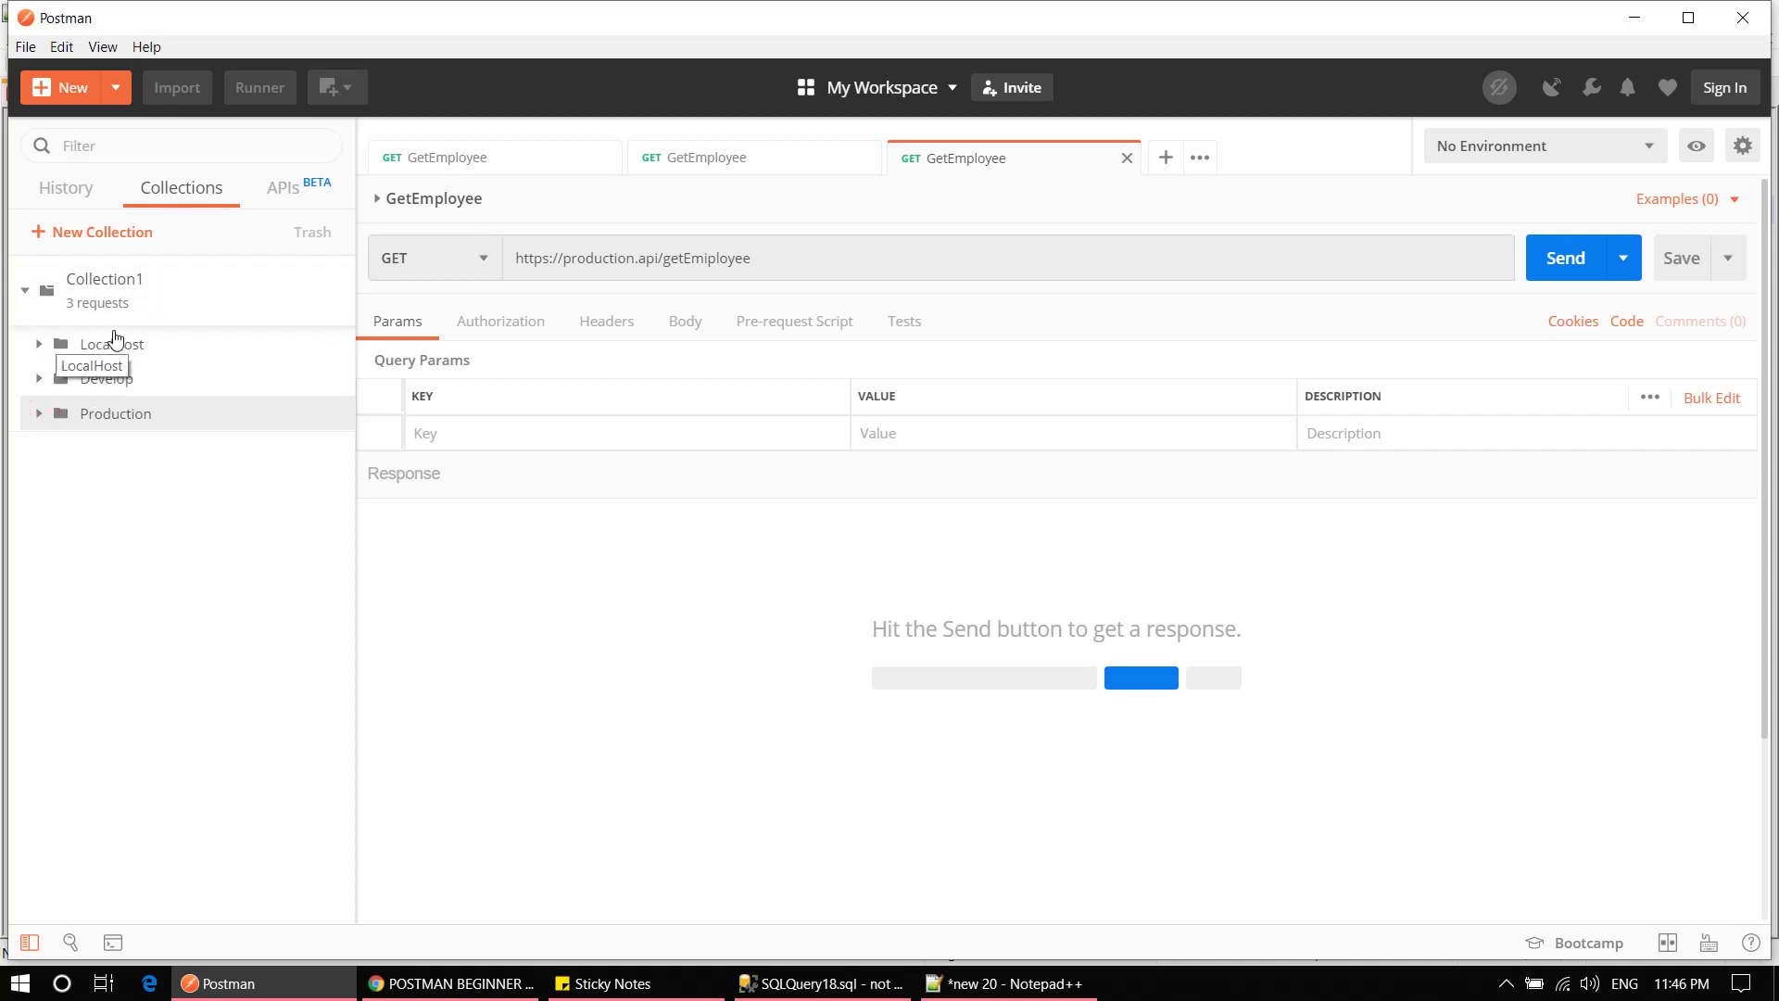
# Step: Compare the folder and request items of the Notepad++ agenda with the actions Postman offers for Collection1
pyautogui.hotkey('alt', 'Tab')
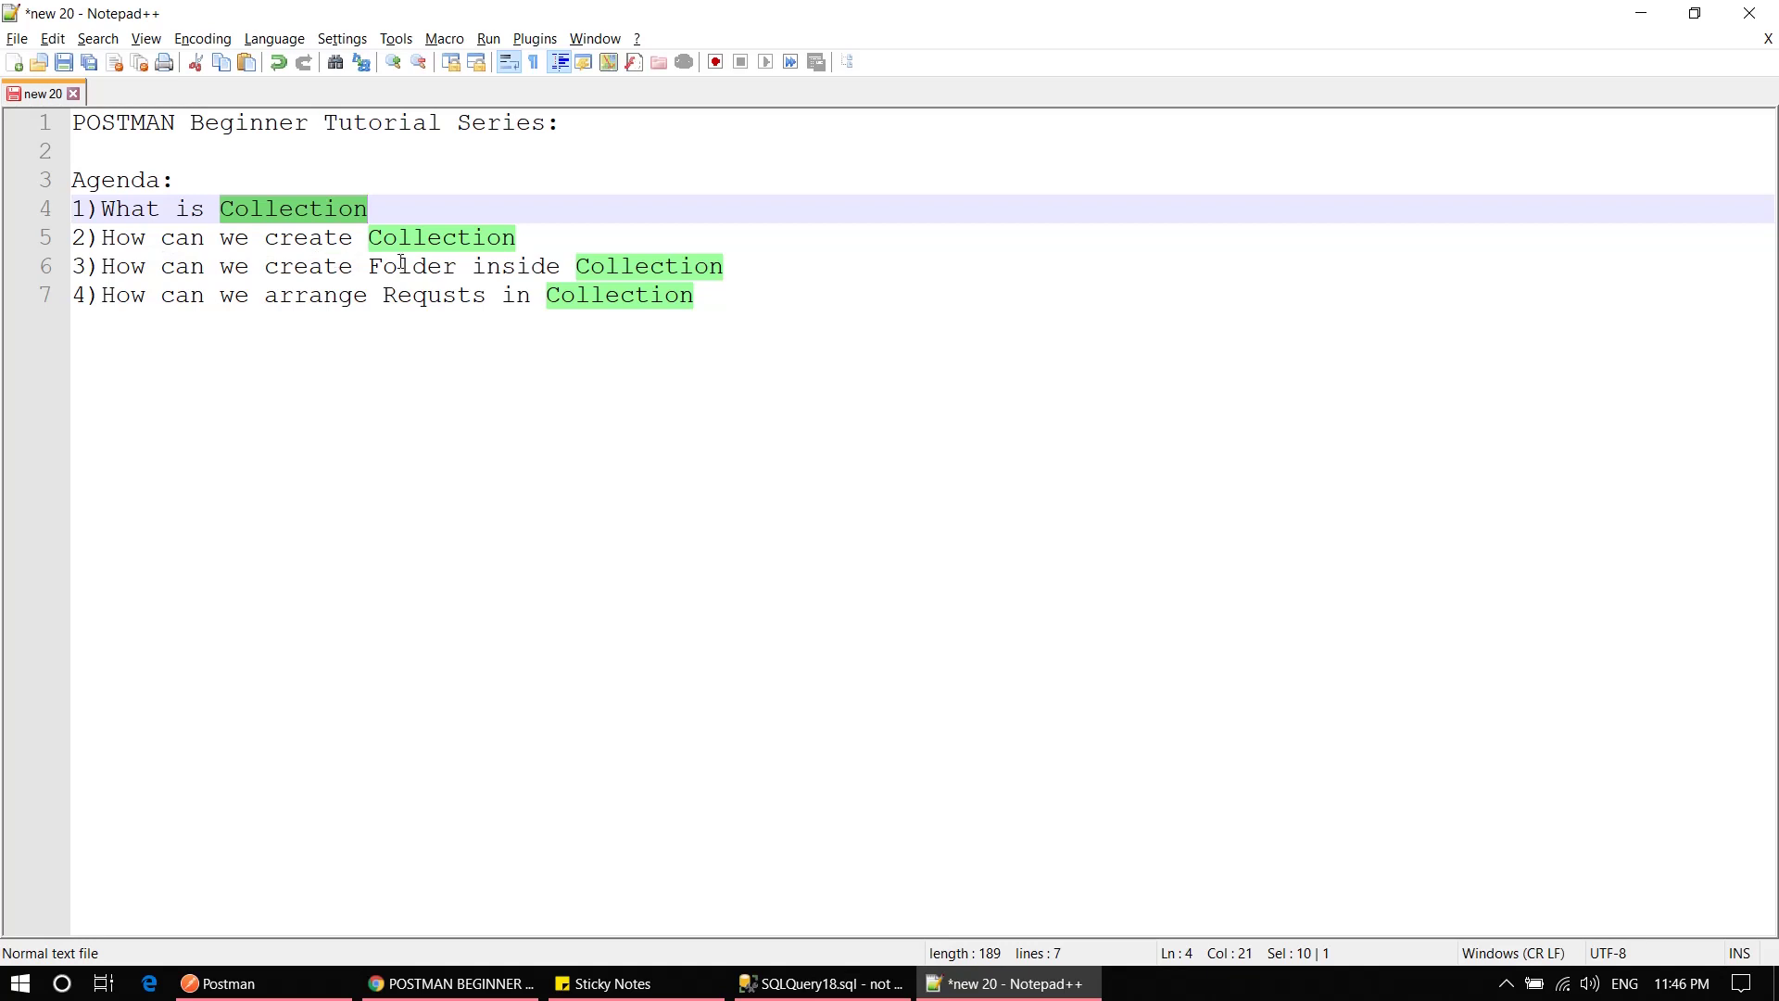
pyautogui.hotkey('alt', 'Tab')
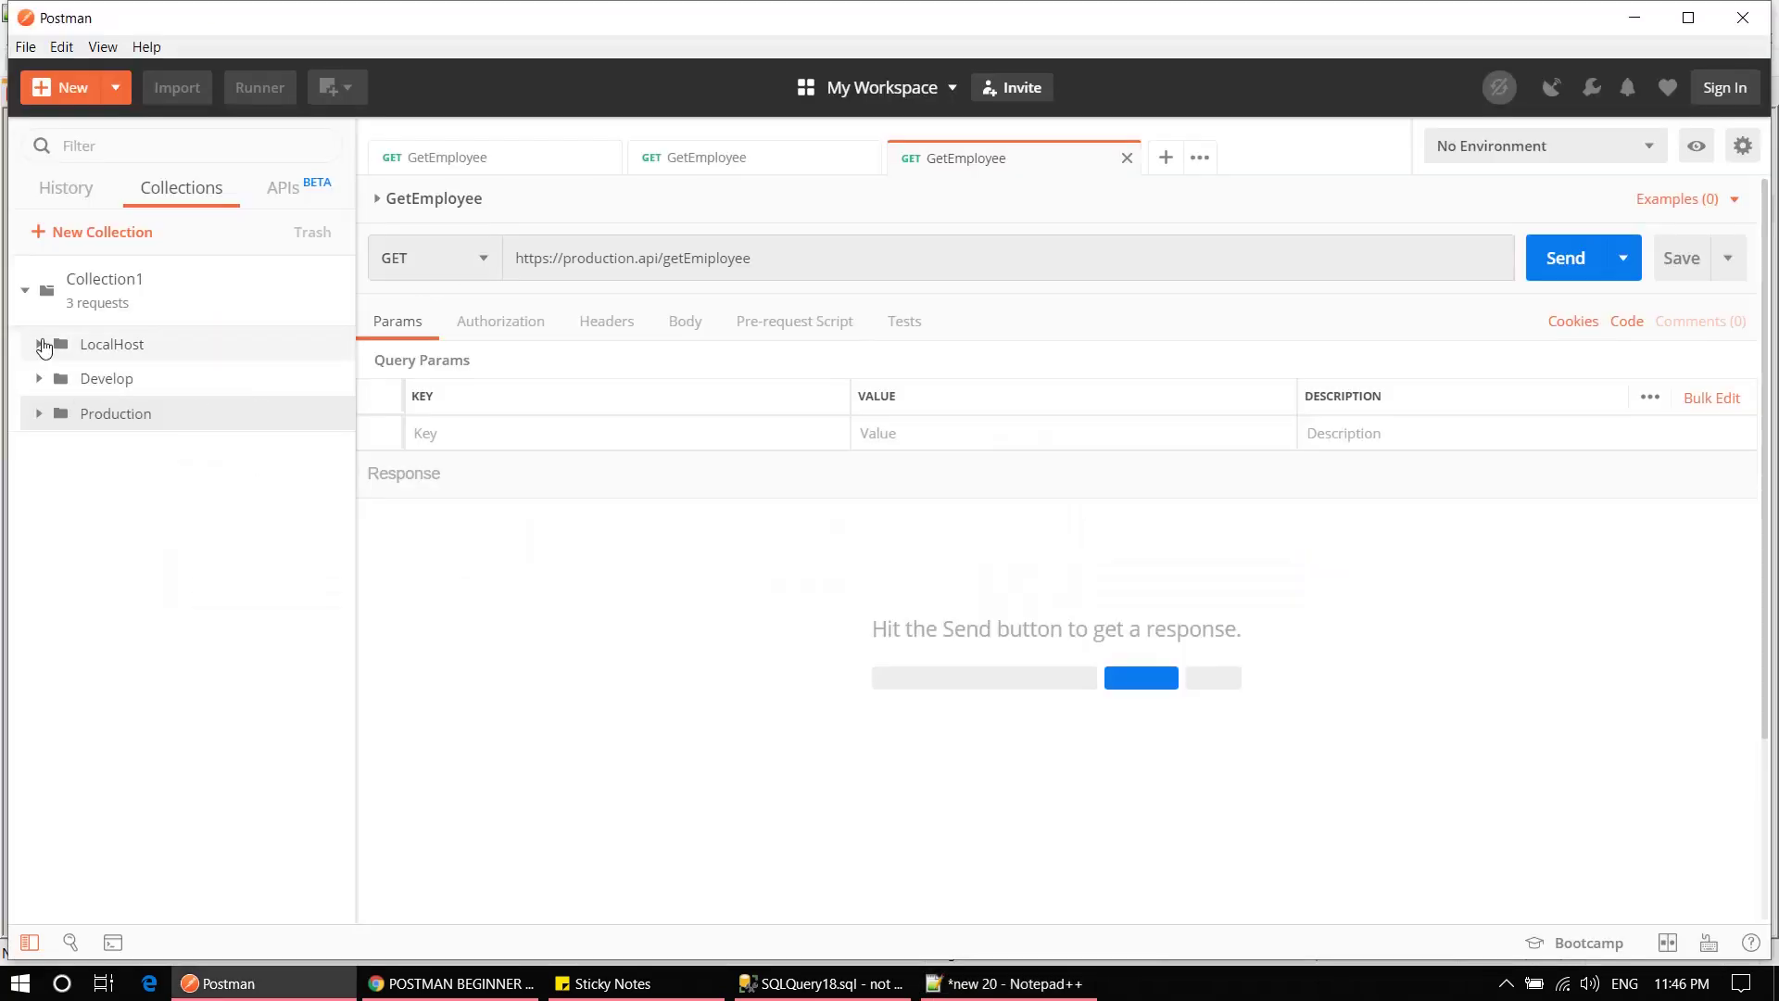
pyautogui.click(337, 307)
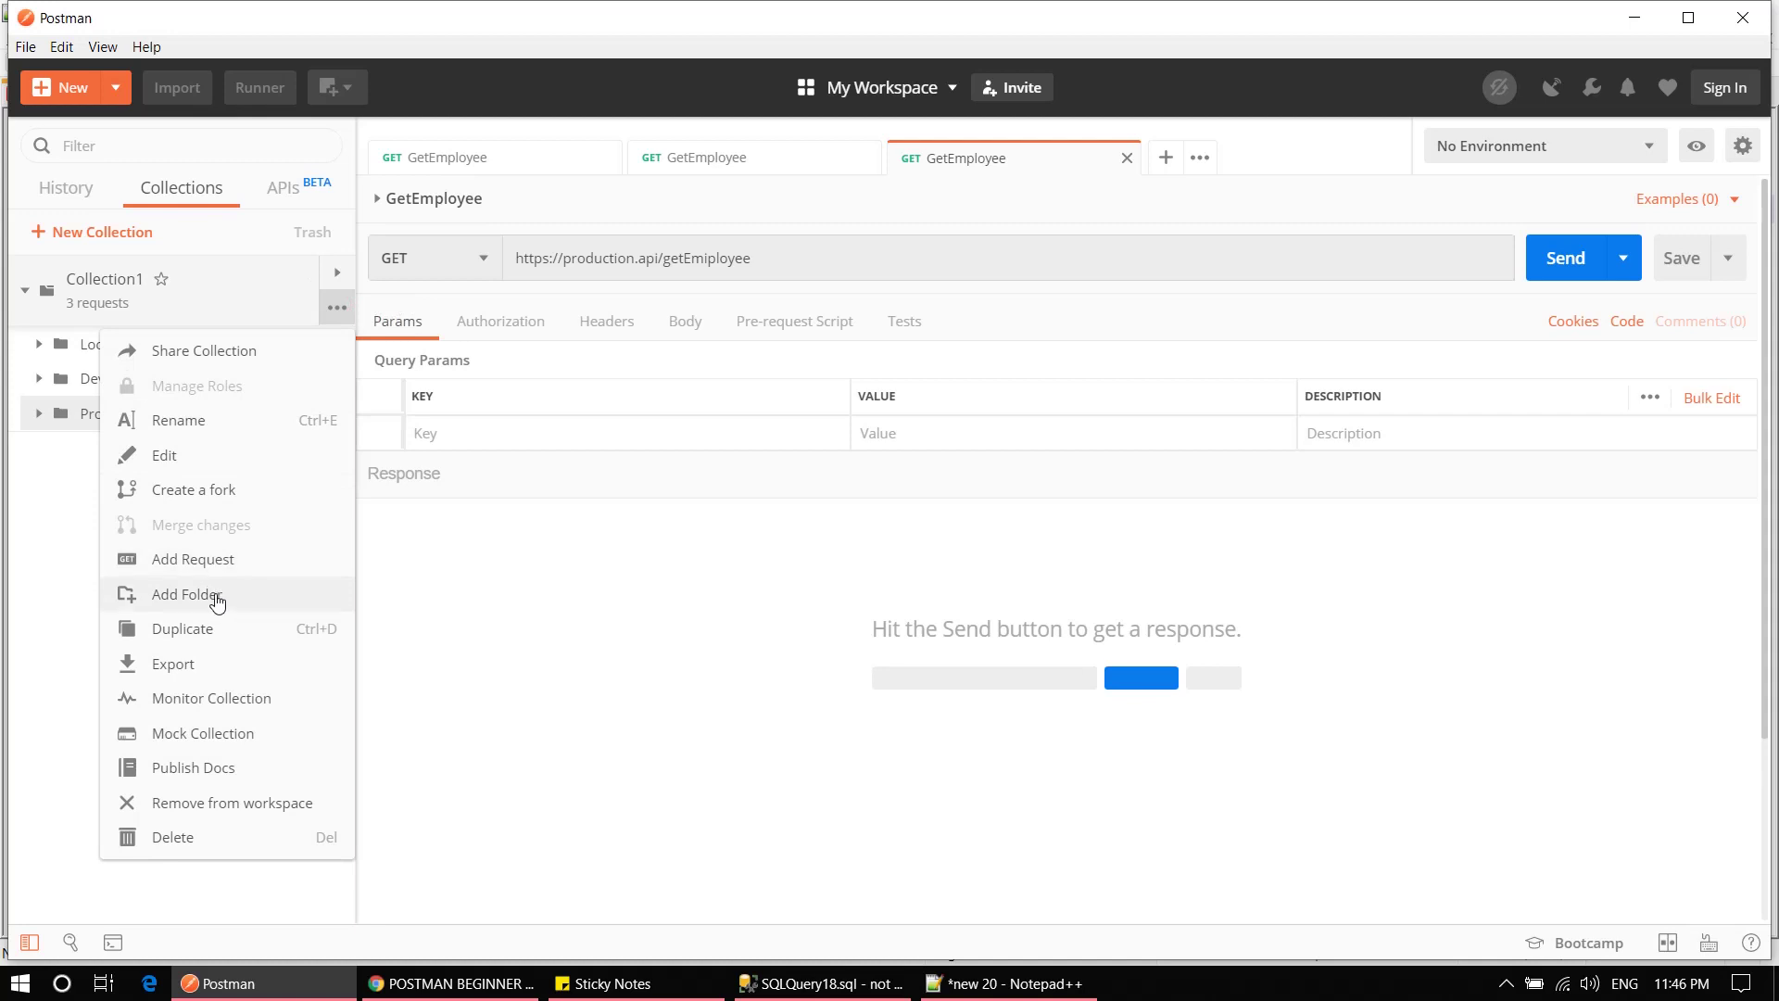
pyautogui.click(40, 528)
pyautogui.hotkey('alt', 'Tab')
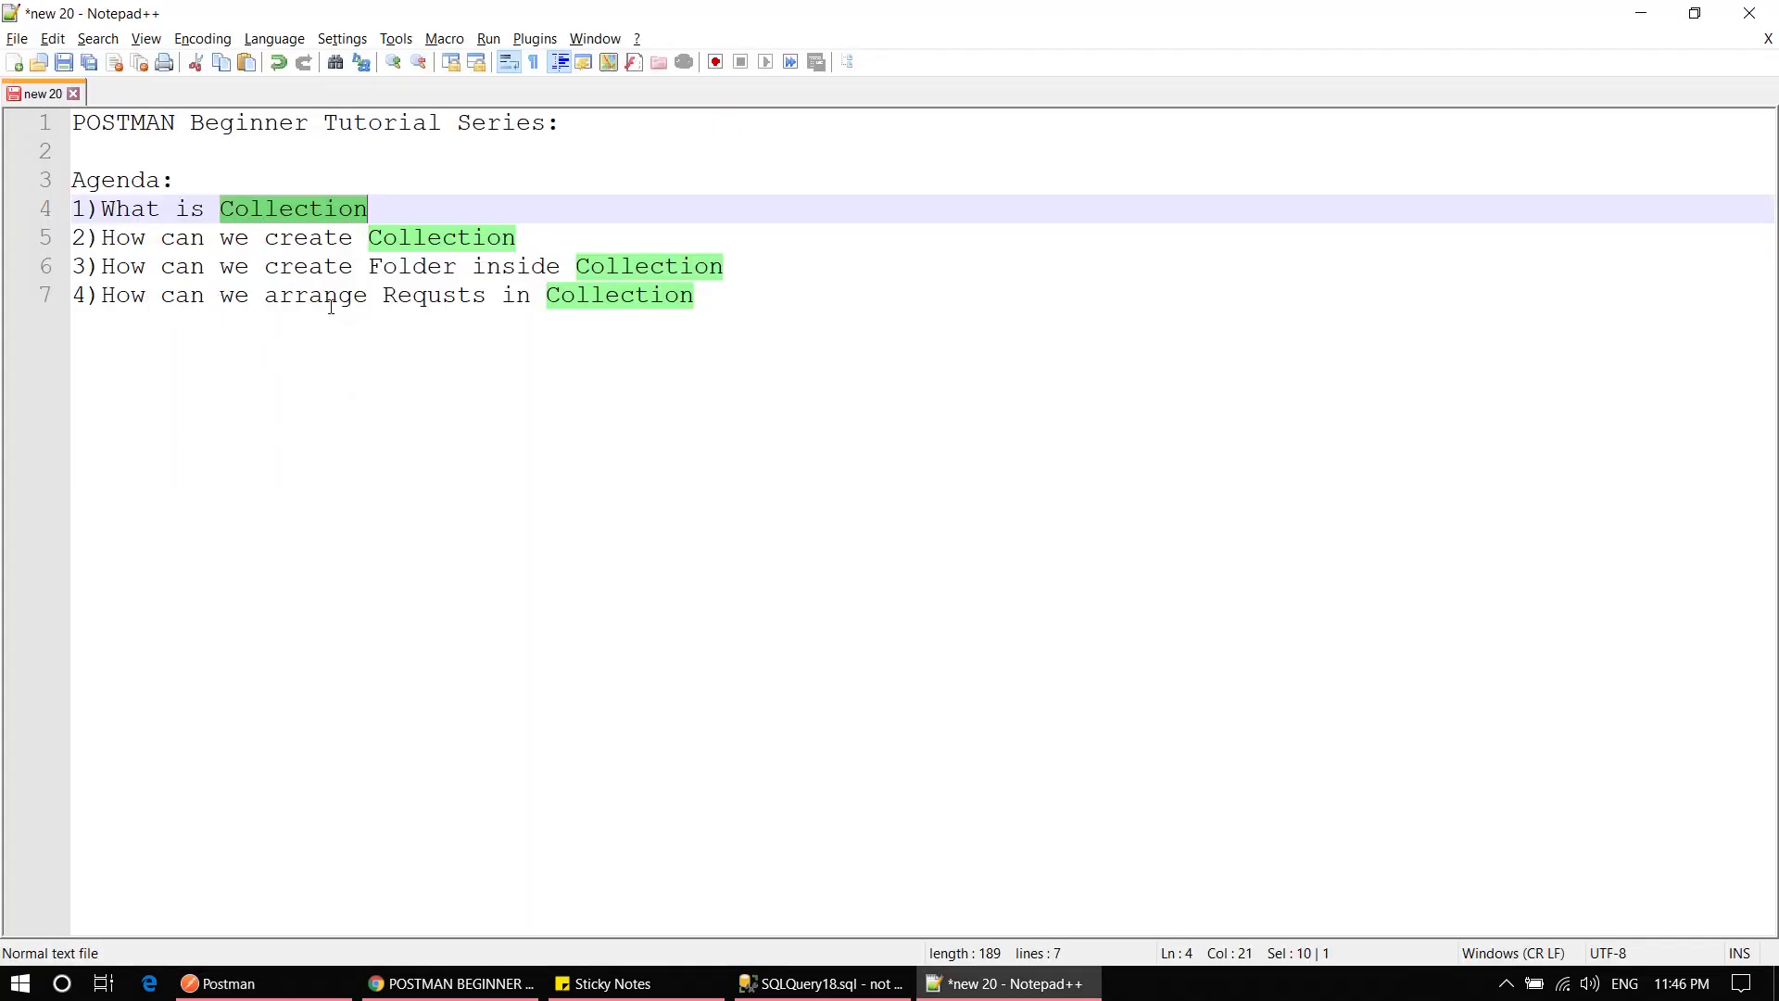
pyautogui.hotkey('alt', 'Tab')
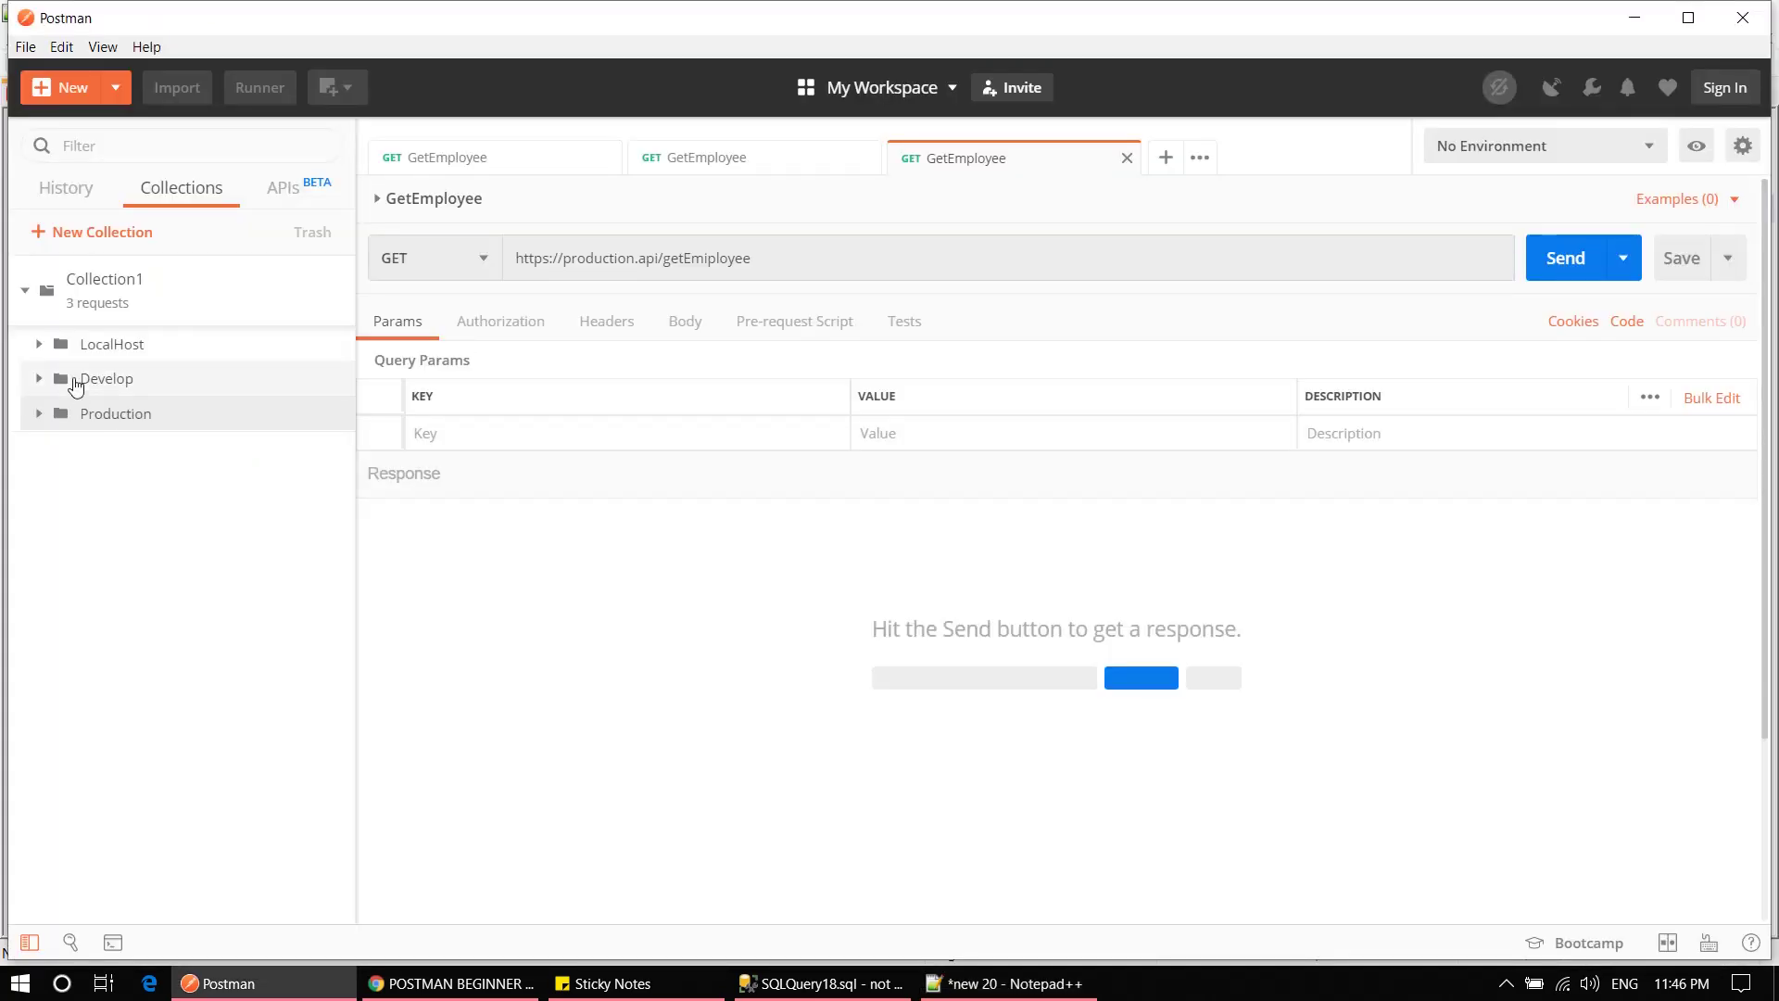
# Step: Expand the LocalHost, Develop and Production folders to examine how the requests are arranged
pyautogui.click(42, 348)
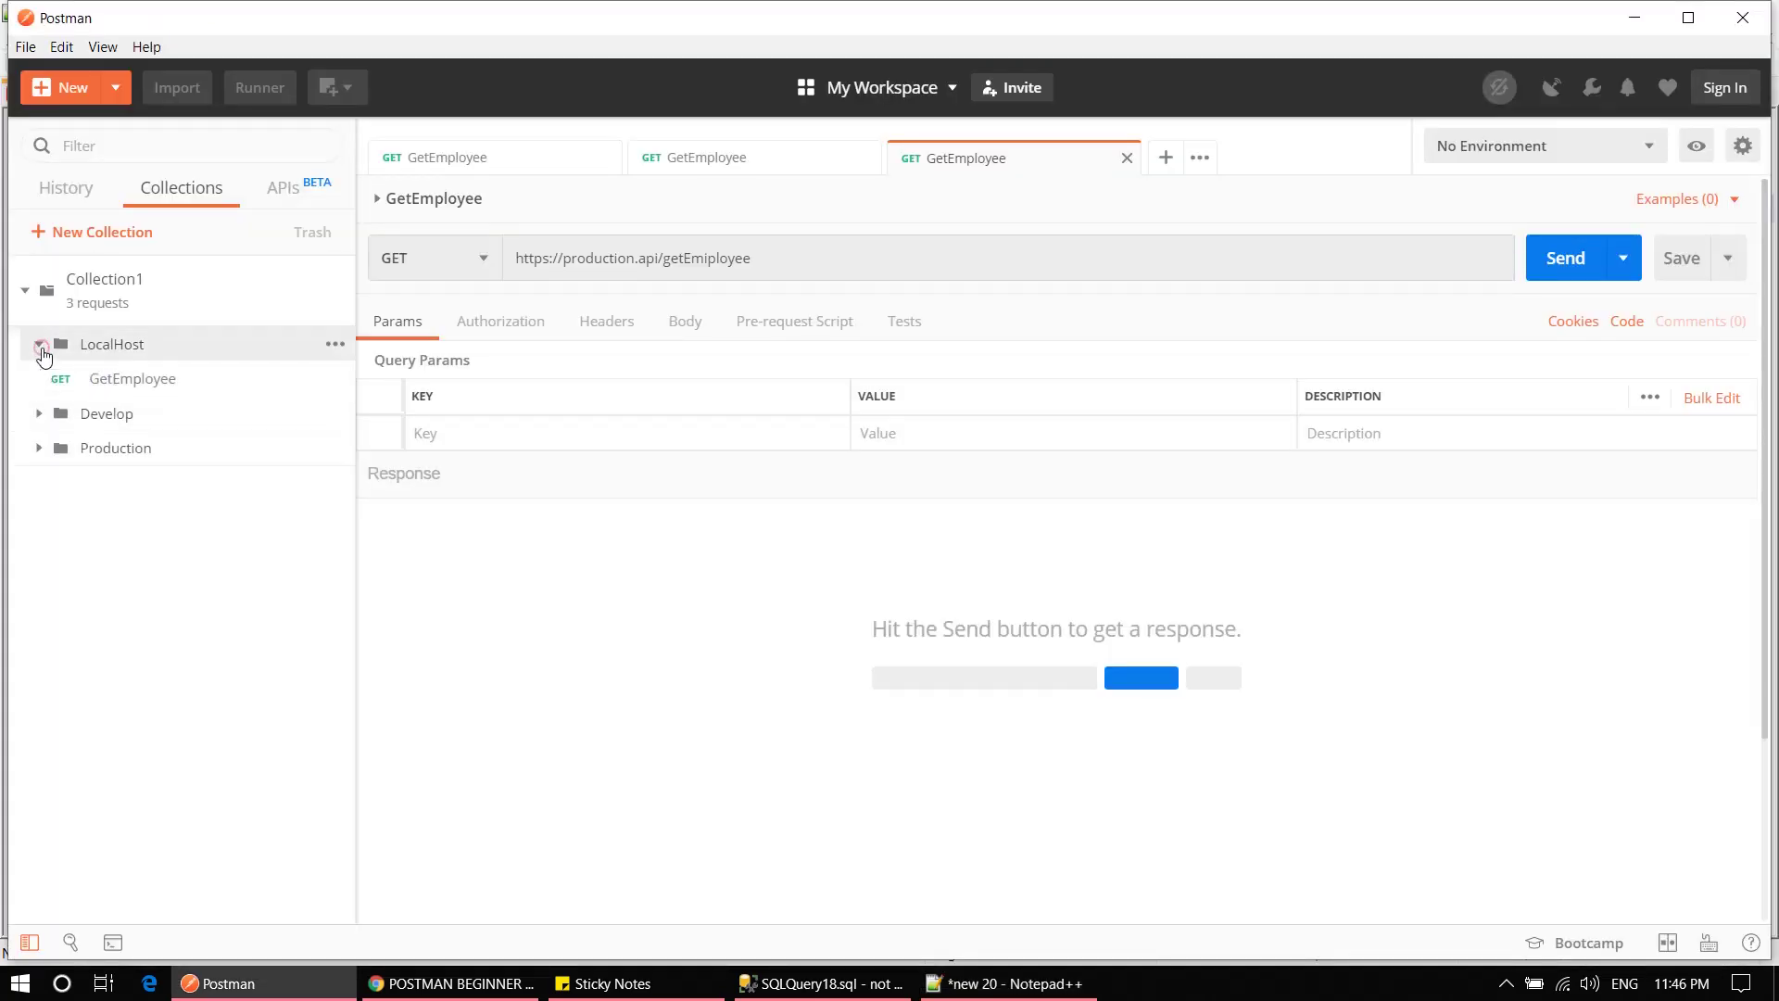
pyautogui.click(42, 348)
pyautogui.click(39, 378)
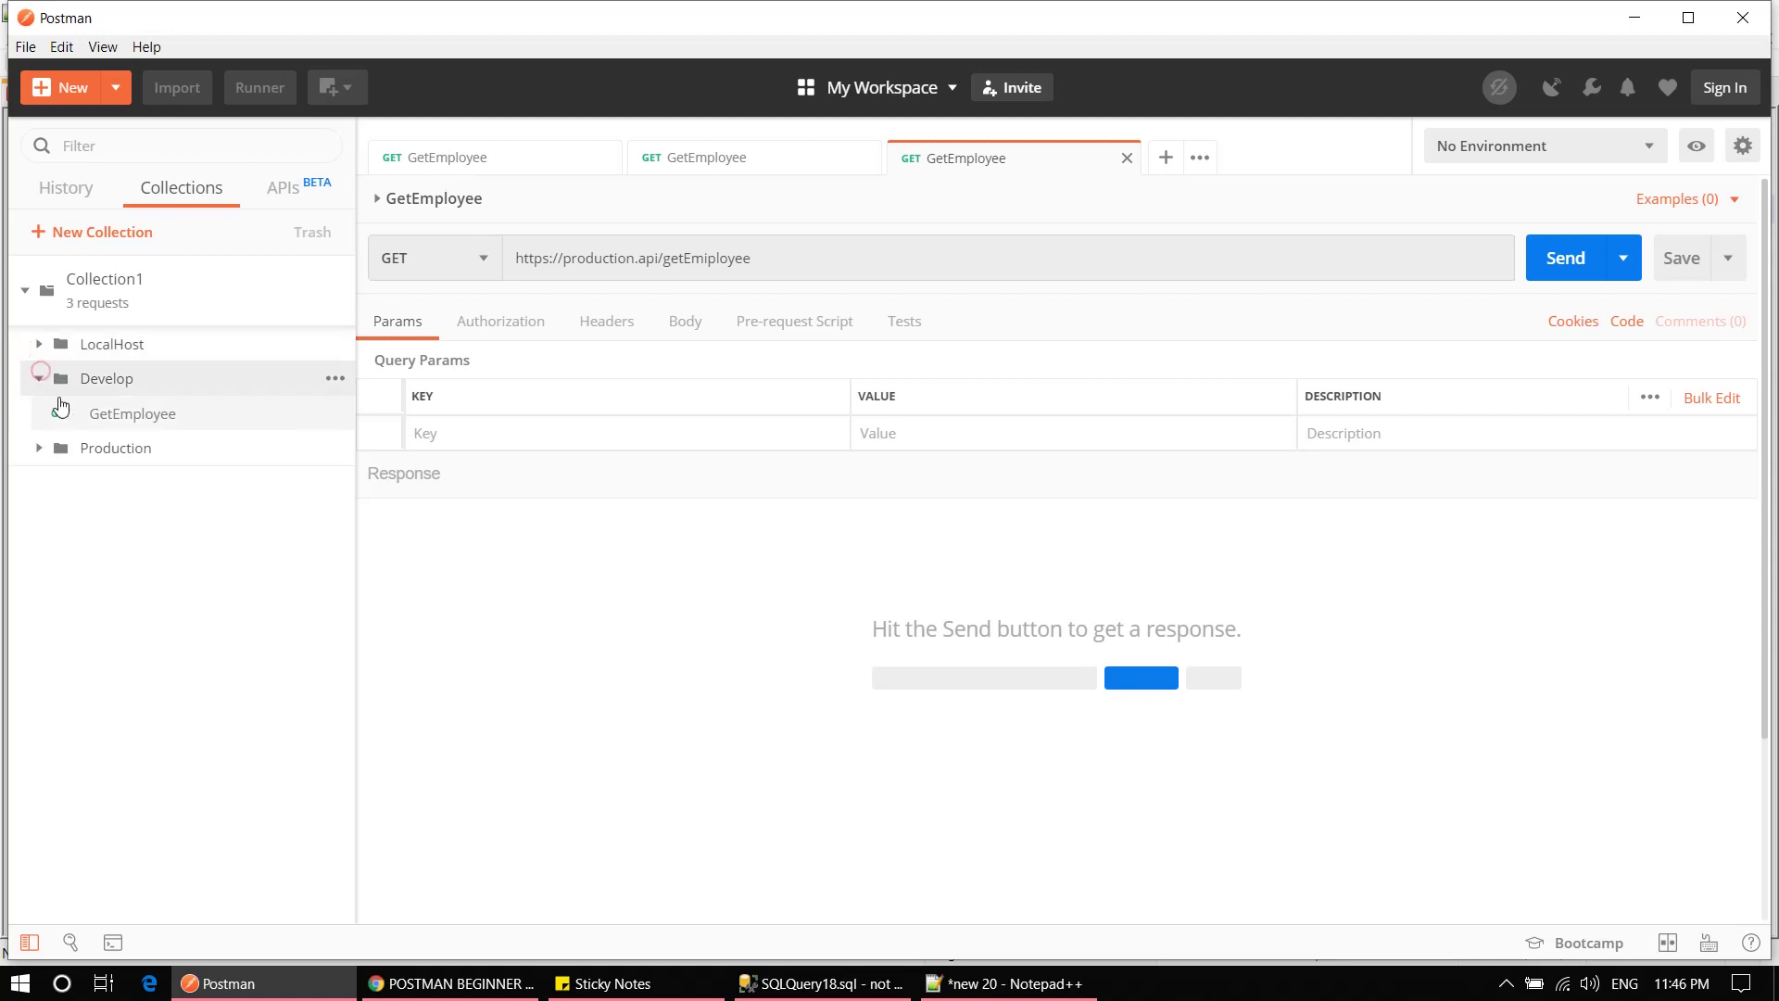
pyautogui.click(42, 450)
pyautogui.click(39, 345)
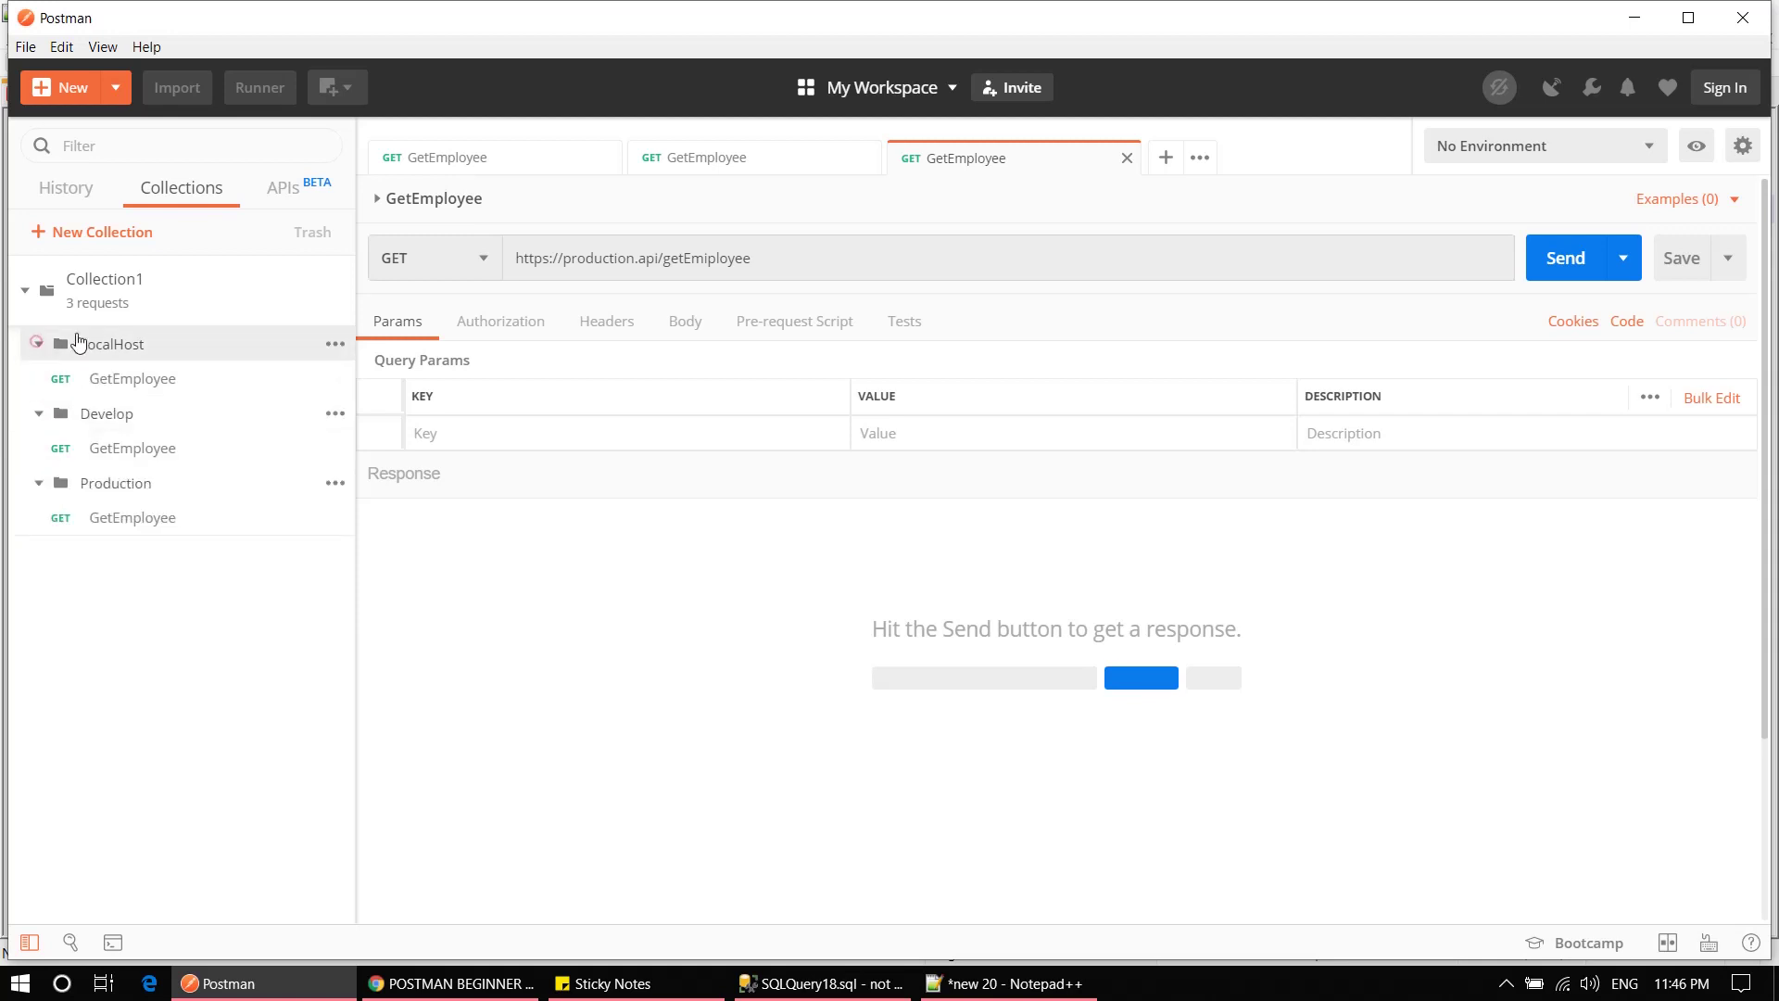